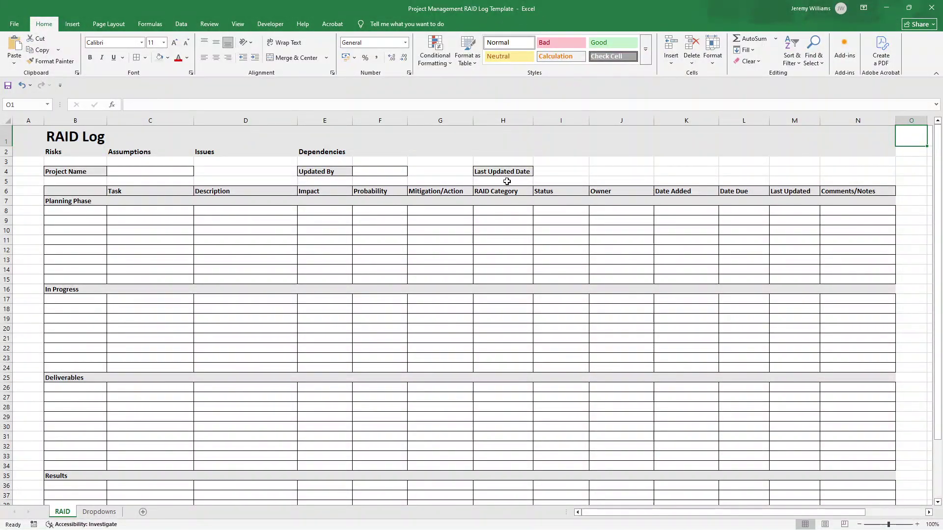
- Check the Impact and Probability dropdowns in E8 and F8 of the finished RAID Log
{"action": "left_click", "coordinate": [324, 212]}
{"action": "left_click", "coordinate": [356, 211]}
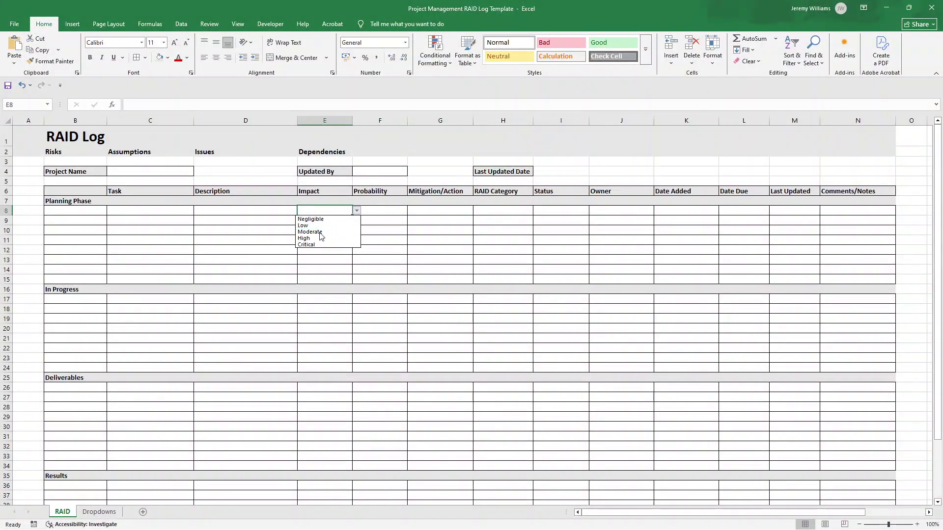
{"action": "left_click", "coordinate": [375, 211]}
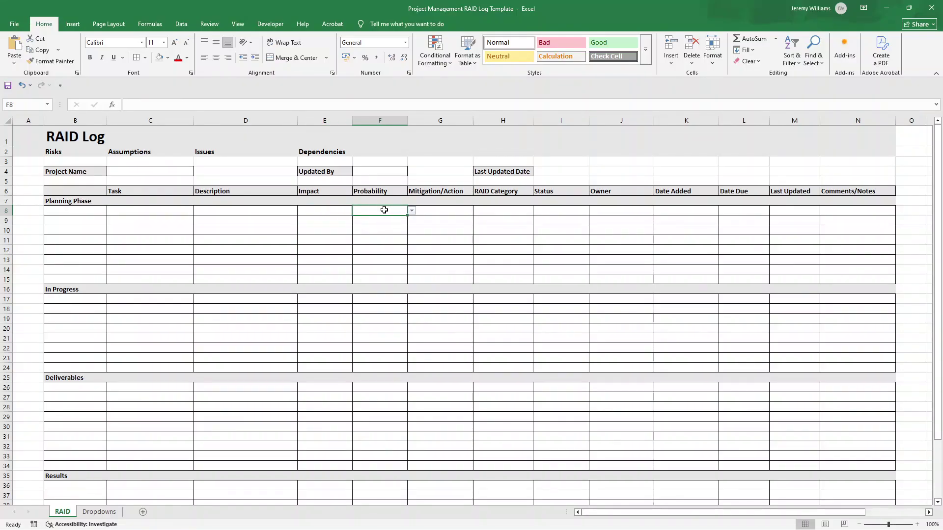
{"action": "left_click", "coordinate": [411, 211]}
{"action": "left_click", "coordinate": [410, 211]}
{"action": "left_click", "coordinate": [241, 193]}
{"action": "left_click", "coordinate": [311, 191]}
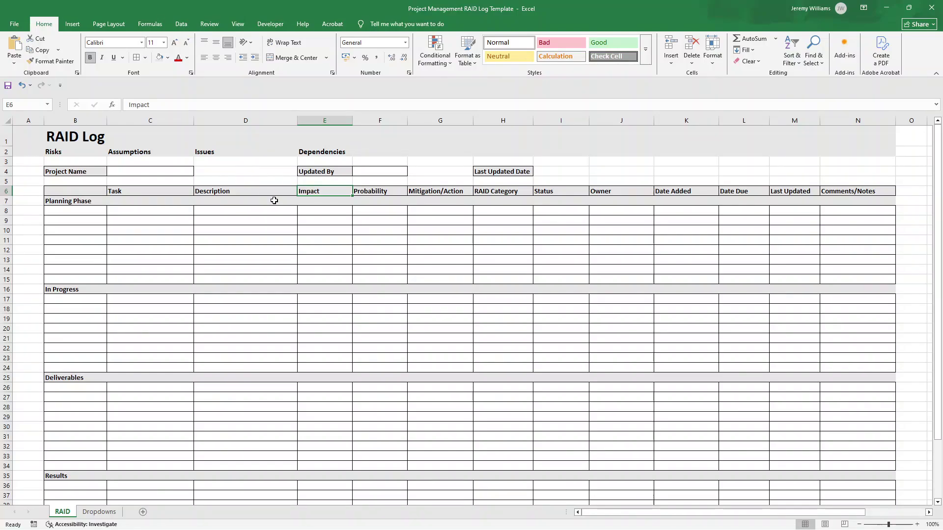
- Switch to Book3 and enter the title 'RAID Log' in B1
{"action": "mouse_move", "coordinate": [538, 525]}
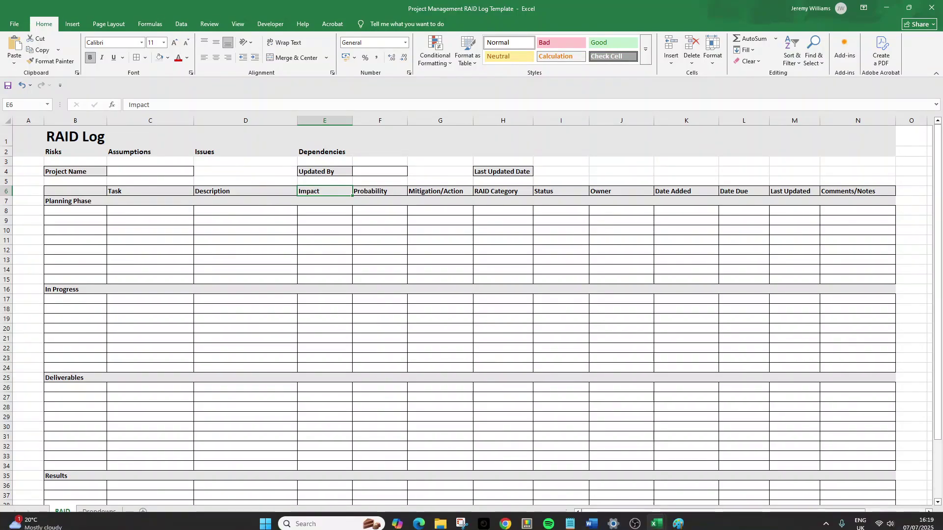
{"action": "mouse_move", "coordinate": [653, 521]}
{"action": "left_click", "coordinate": [684, 473]}
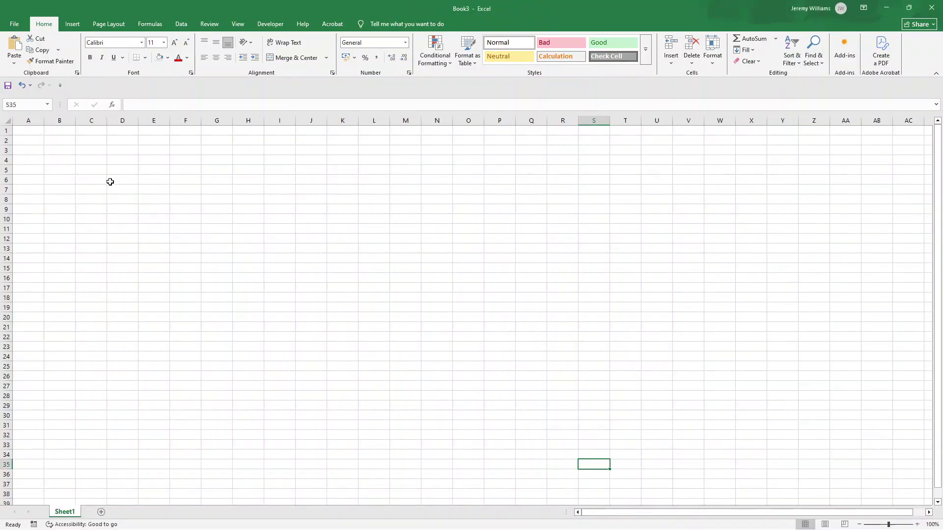
{"action": "left_click", "coordinate": [53, 131]}
{"action": "type", "text": "R"}
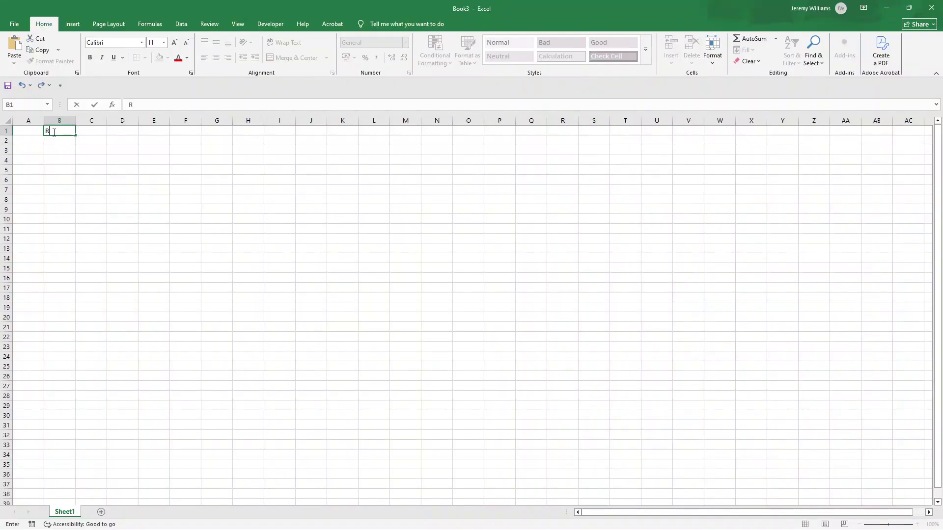
{"action": "type", "text": "AID Log"}
{"action": "key", "text": "Return"}
- Make the B1 title bold at 24 points
{"action": "left_click", "coordinate": [53, 132]}
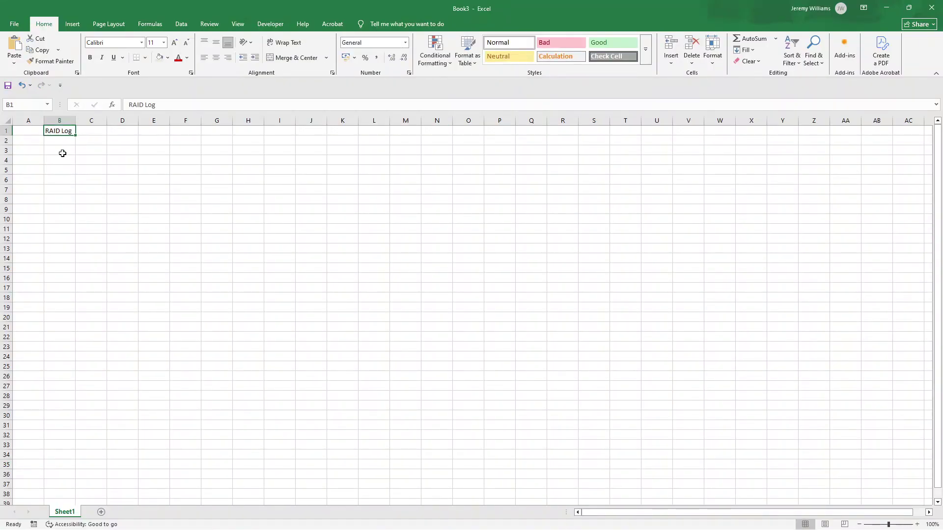
{"action": "left_click", "coordinate": [88, 59]}
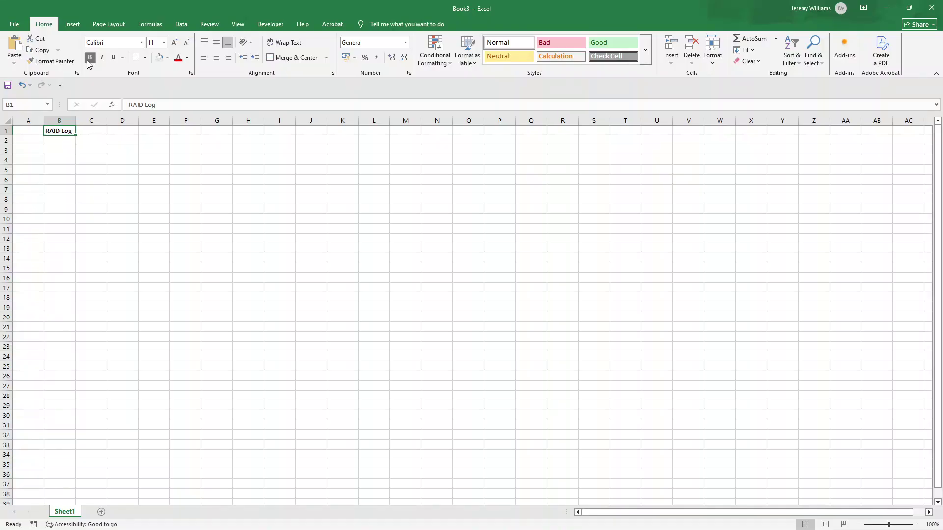
{"action": "left_click", "coordinate": [174, 42]}
{"action": "left_click", "coordinate": [174, 43]}
{"action": "left_click", "coordinate": [174, 43]}
{"action": "left_click", "coordinate": [174, 43]}
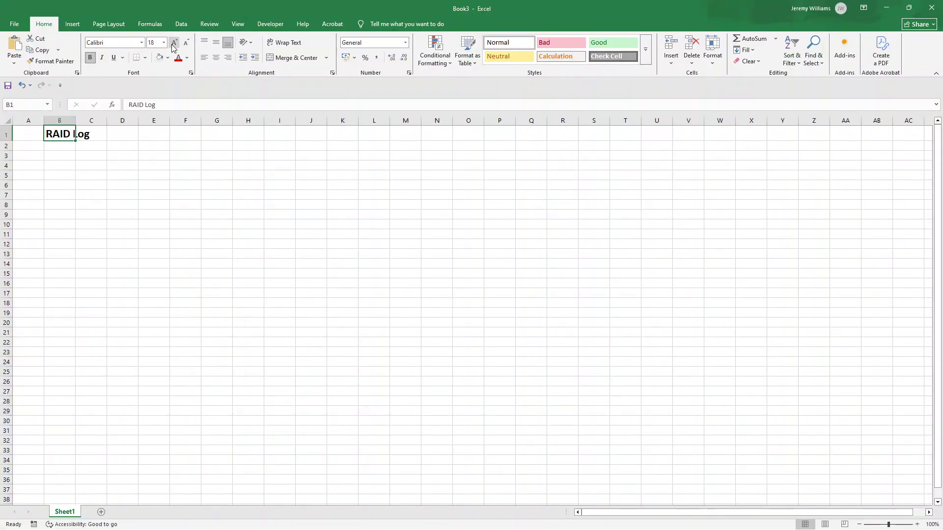
{"action": "left_click", "coordinate": [174, 43]}
{"action": "left_click", "coordinate": [174, 42]}
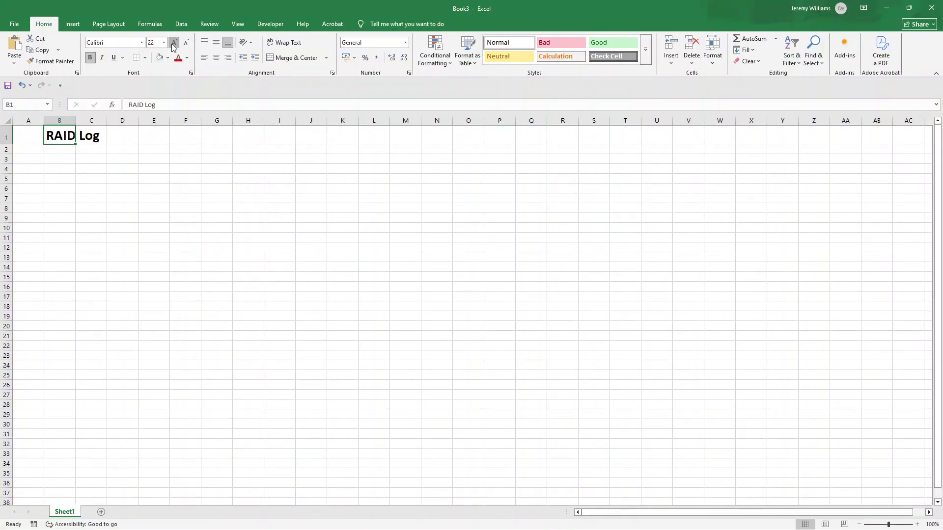
{"action": "left_click", "coordinate": [173, 44]}
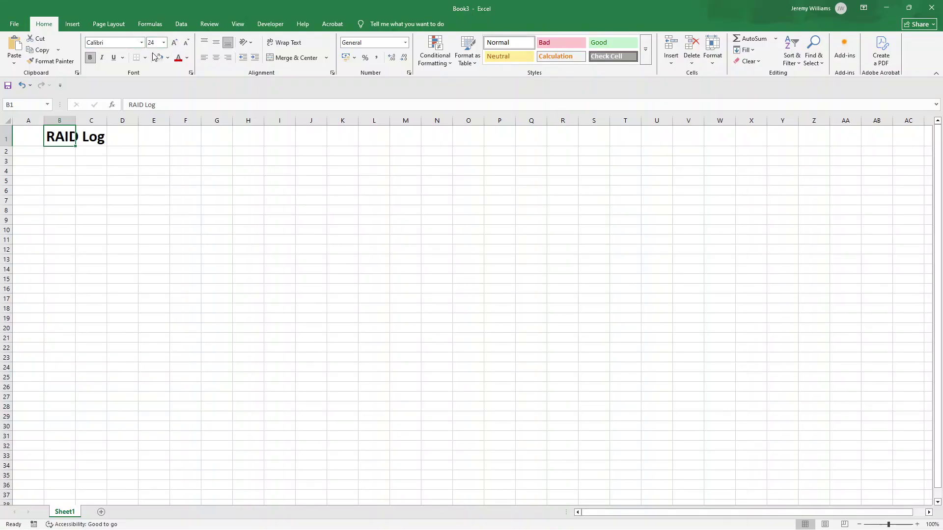
- Shade row 1 across columns A to R grey
{"action": "left_click", "coordinate": [57, 150]}
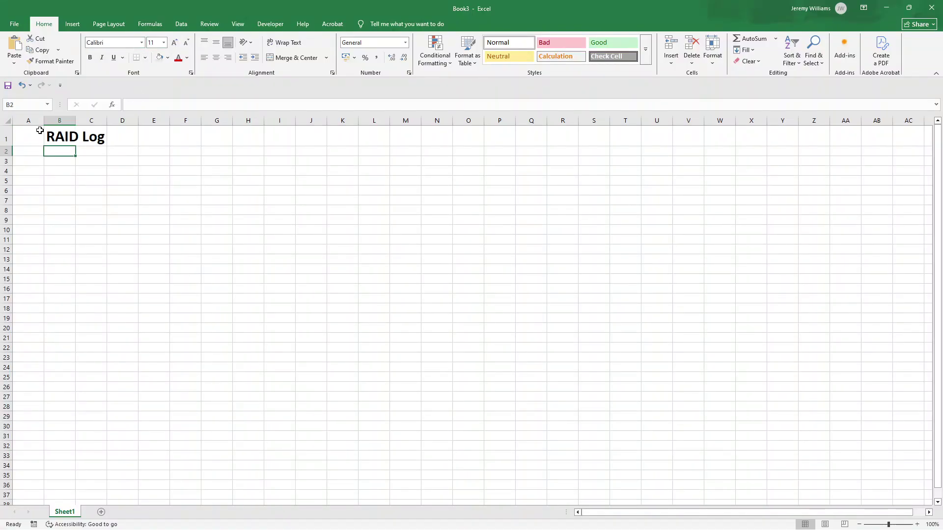
{"action": "left_click_drag", "start_coordinate": [40, 130], "coordinate": [562, 121]}
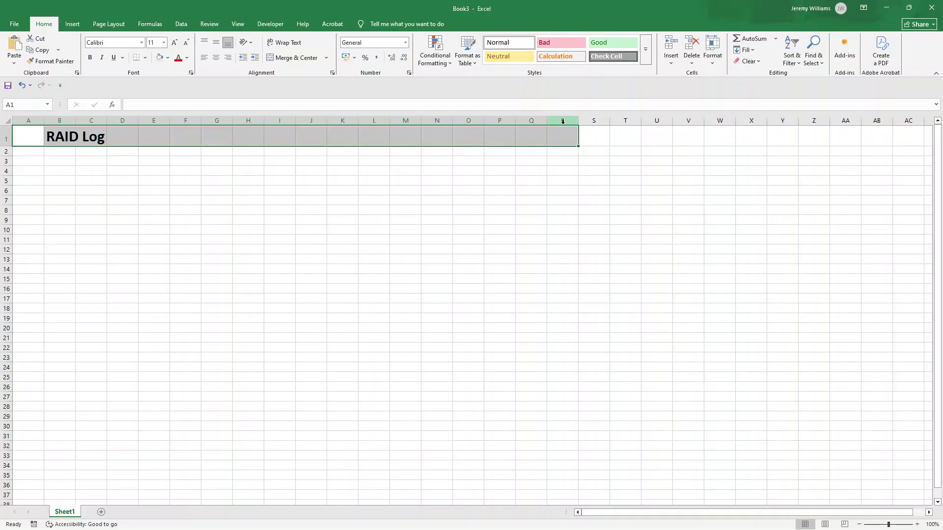
{"action": "left_click", "coordinate": [160, 58]}
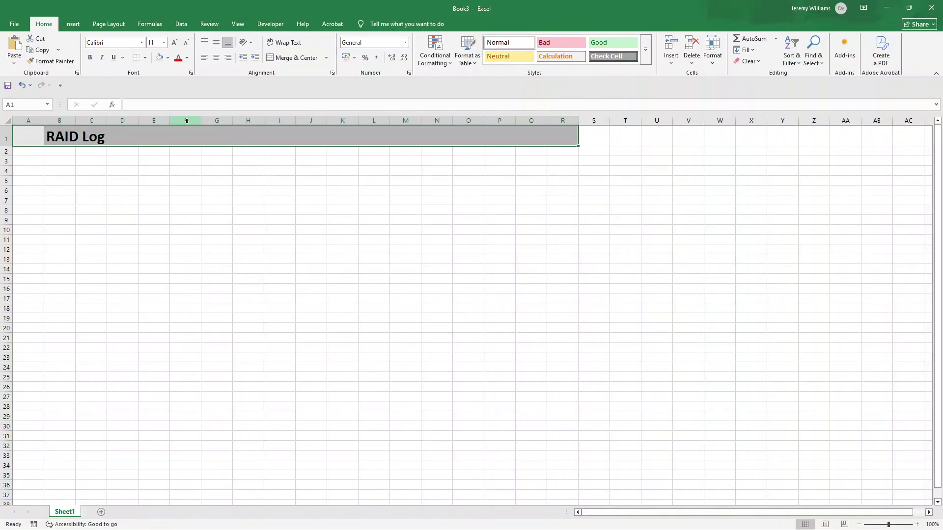
{"action": "left_click_drag", "start_coordinate": [18, 150], "coordinate": [548, 148]}
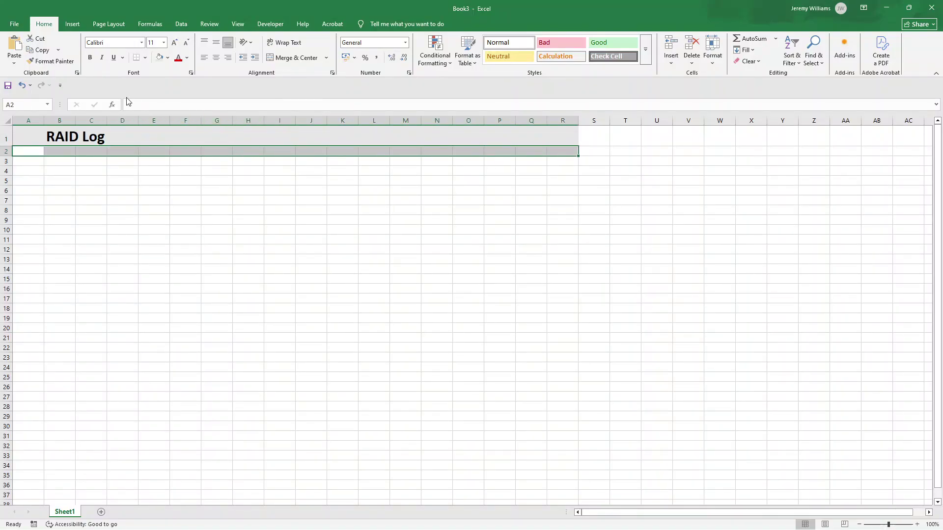
- Shade row 2 grey and enter the Risks and Assumptions headings in B2 and C2
{"action": "left_click", "coordinate": [159, 58]}
{"action": "left_click", "coordinate": [65, 151]}
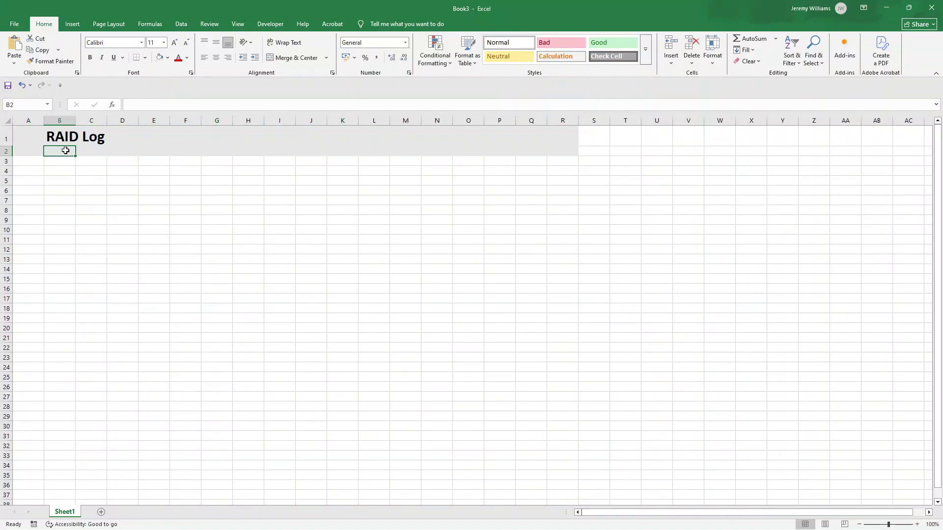
{"action": "type", "text": "Ris"}
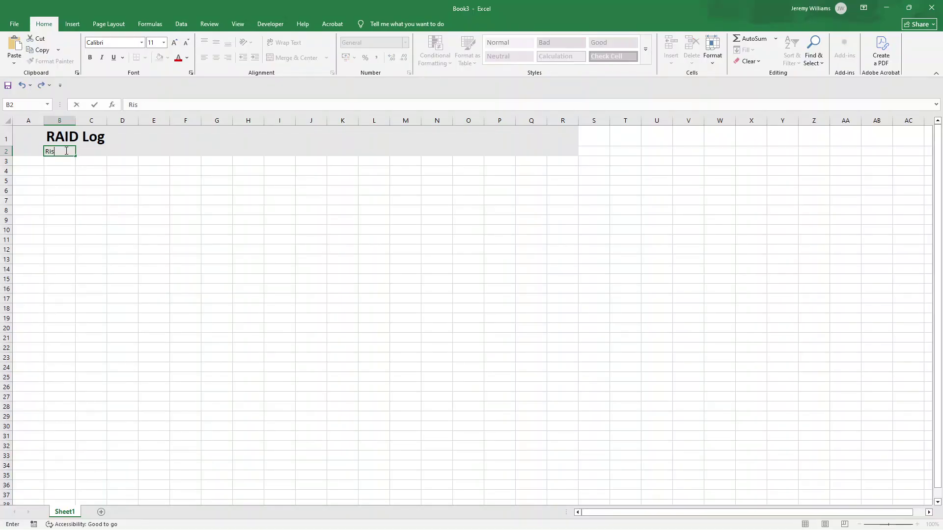
{"action": "type", "text": "ks"}
{"action": "key", "text": "Return"}
{"action": "key", "text": "Up"}
{"action": "key", "text": "Right"}
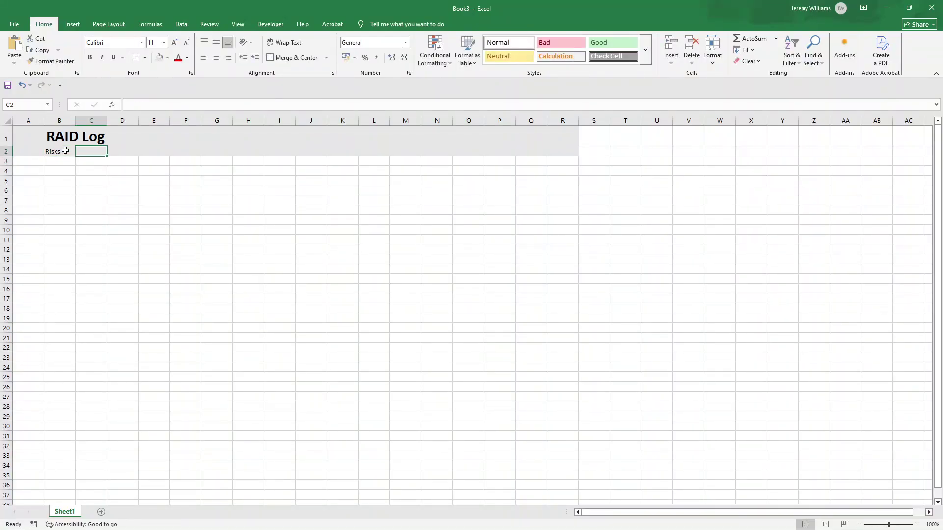
{"action": "type", "text": "Assumption"}
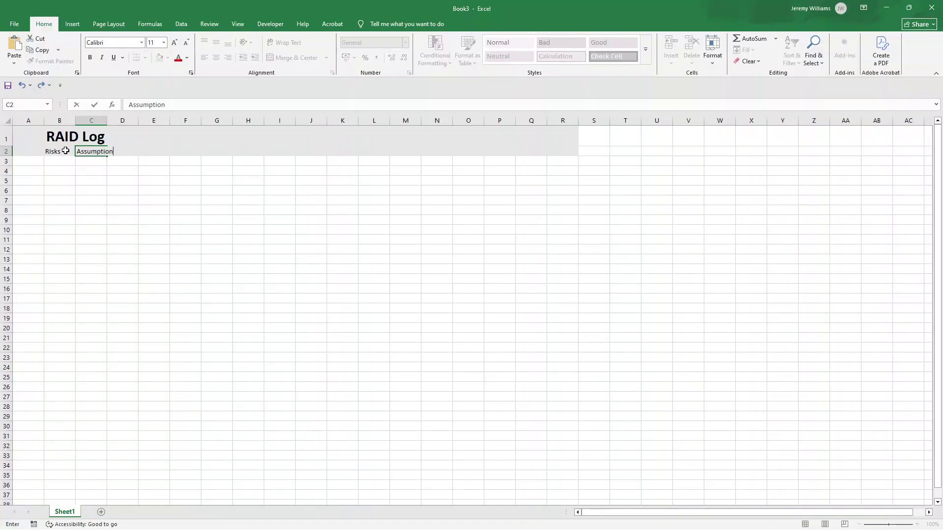
{"action": "key", "text": "Return"}
- Enter the Issues and Dependencies headings in D2 and E2
{"action": "key", "text": "Up"}
{"action": "key", "text": "Right"}
{"action": "type", "text": "Issues"}
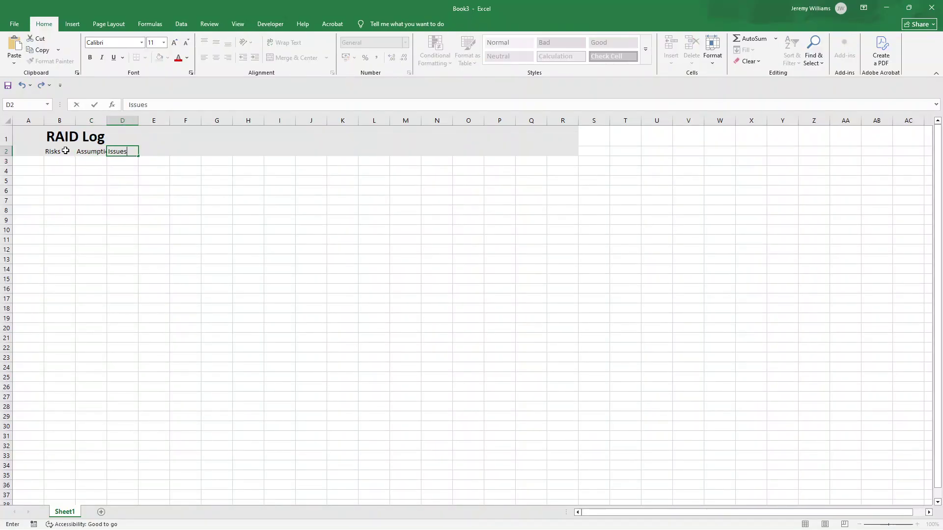
{"action": "key", "text": "Return"}
{"action": "key", "text": "Up"}
{"action": "key", "text": "Right"}
{"action": "type", "text": "Dep"}
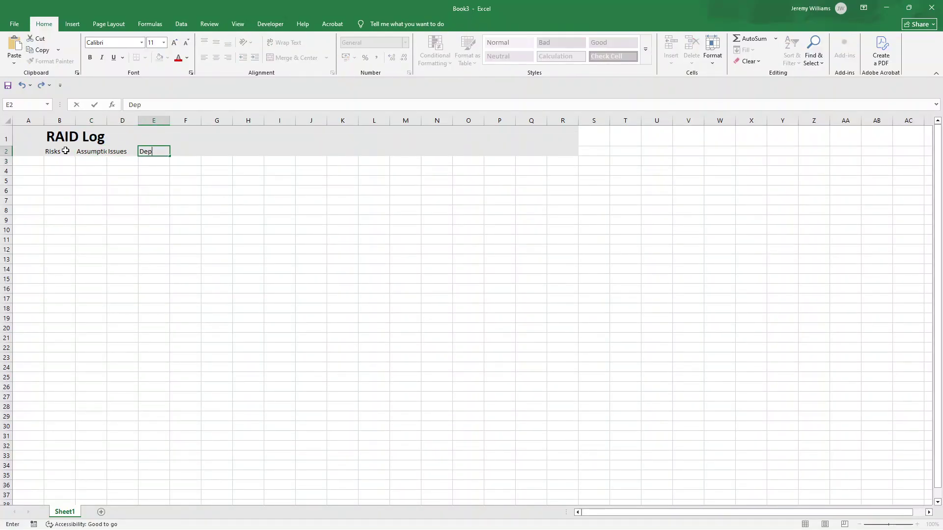
{"action": "type", "text": "endencies"}
{"action": "key", "text": "Return"}
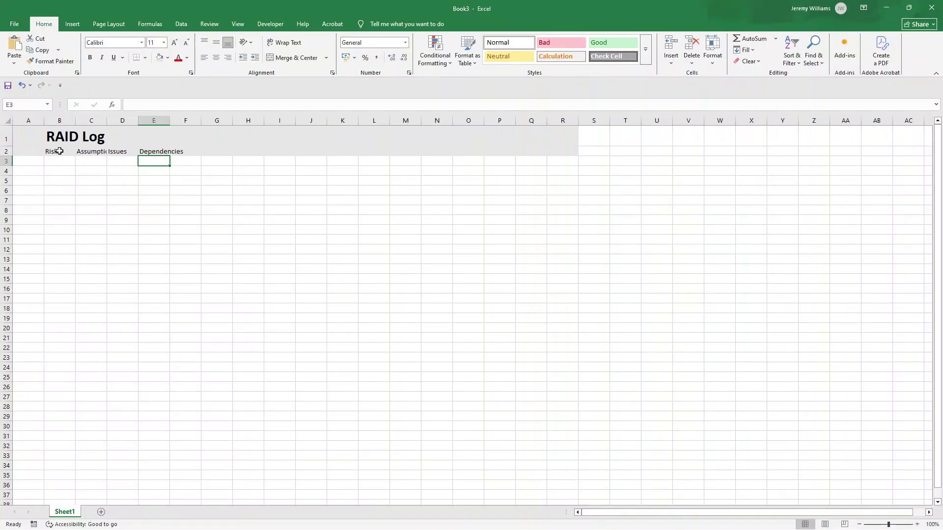
- Autofit column C and make the B2:E2 headings bold
{"action": "left_click", "coordinate": [59, 152]}
{"action": "left_click", "coordinate": [122, 151]}
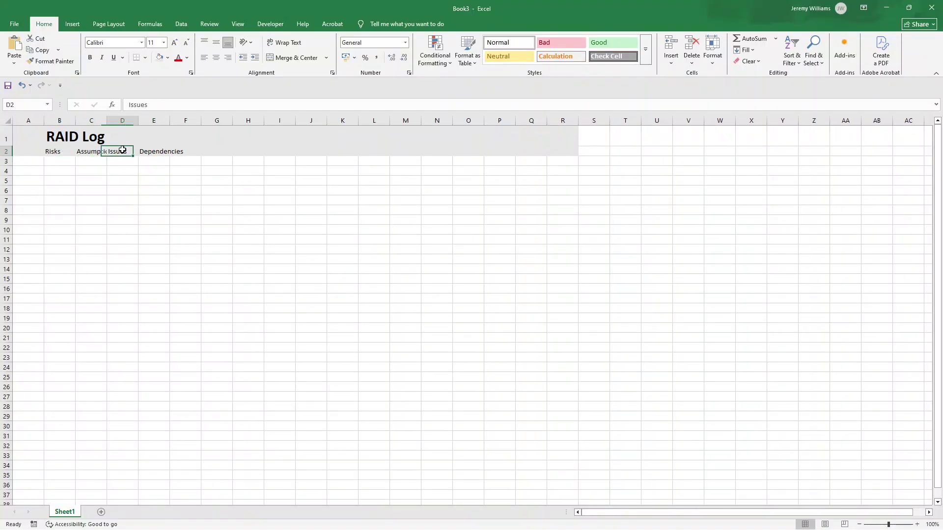
{"action": "double_click", "coordinate": [106, 121]}
{"action": "left_click_drag", "start_coordinate": [59, 151], "coordinate": [161, 152]}
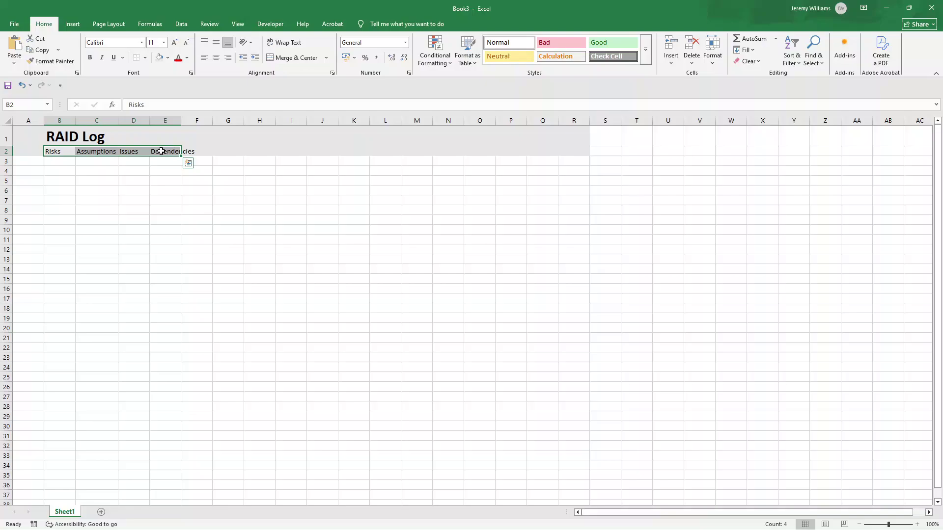
{"action": "key", "text": "ctrl+b"}
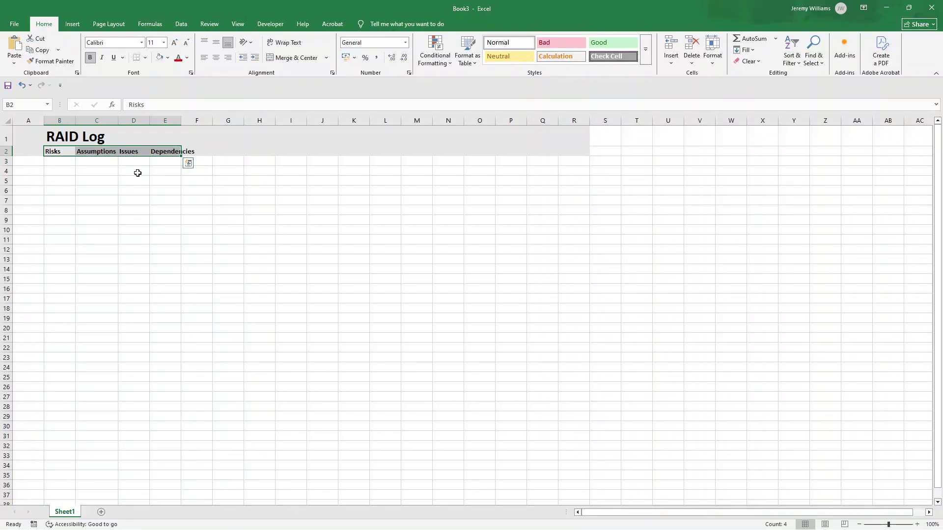
{"action": "left_click", "coordinate": [105, 164]}
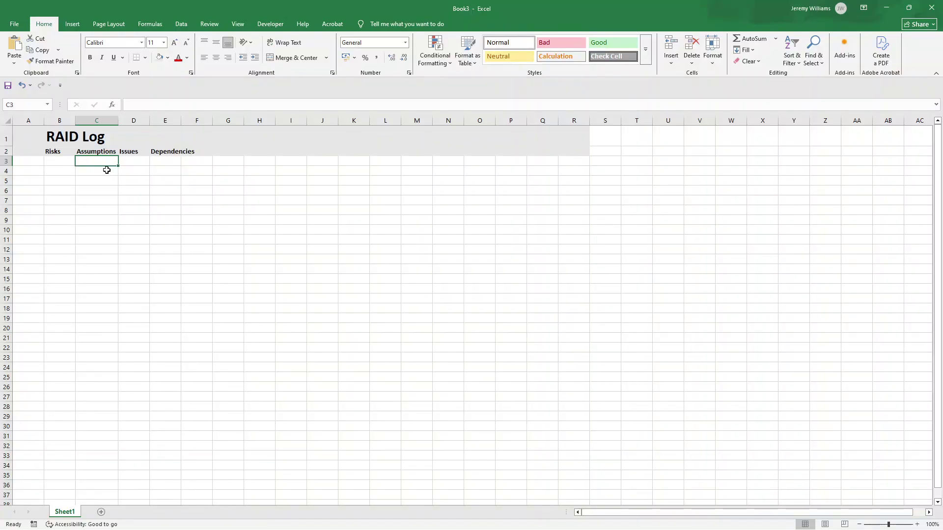
- Enter a bold 'Project Name' label in B4 and widen column B to fit
{"action": "left_click", "coordinate": [71, 172]}
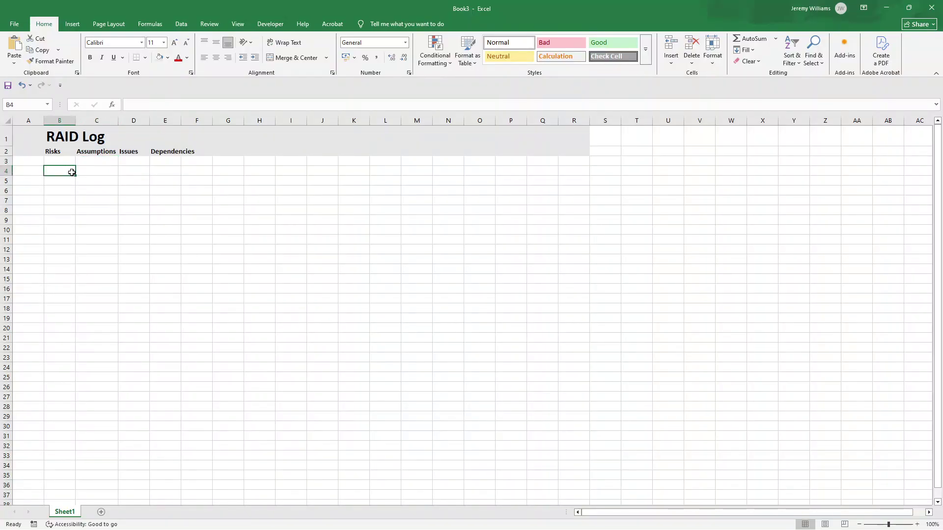
{"action": "type", "text": "Project"}
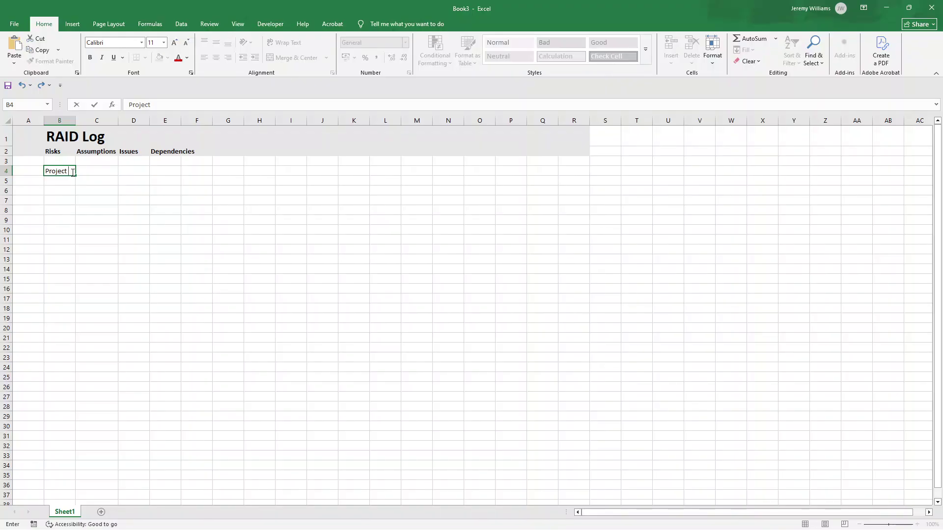
{"action": "type", "text": "Name"}
{"action": "key", "text": "Return"}
{"action": "left_click", "coordinate": [73, 173]}
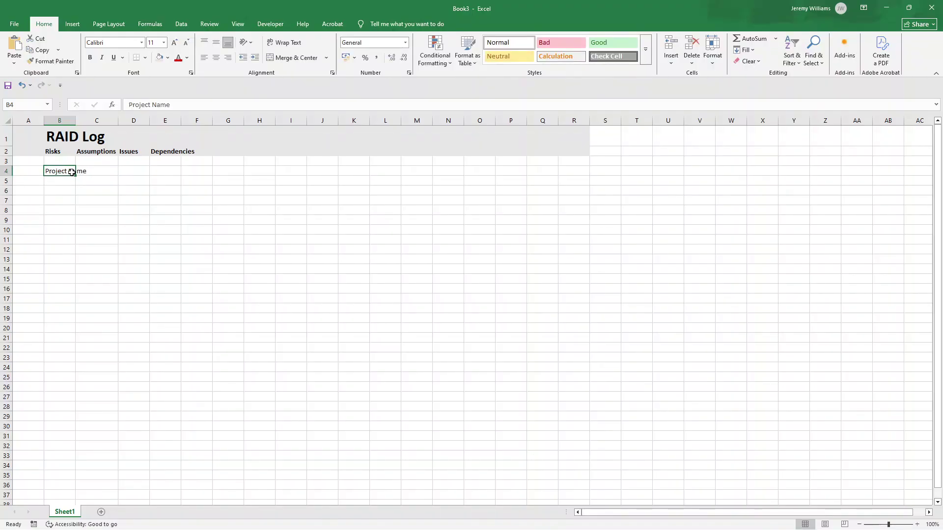
{"action": "left_click_drag", "start_coordinate": [83, 119], "coordinate": [109, 120]}
{"action": "left_click_drag", "start_coordinate": [123, 172], "coordinate": [68, 173]}
{"action": "left_click", "coordinate": [90, 57]}
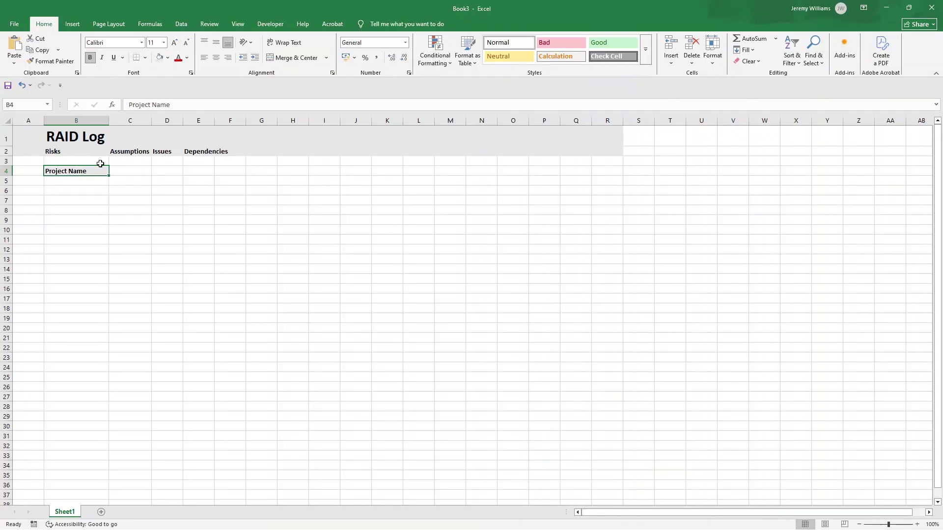
- Apply All Borders to B4:C4 and widen column C
{"action": "left_click_drag", "start_coordinate": [137, 171], "coordinate": [98, 170]}
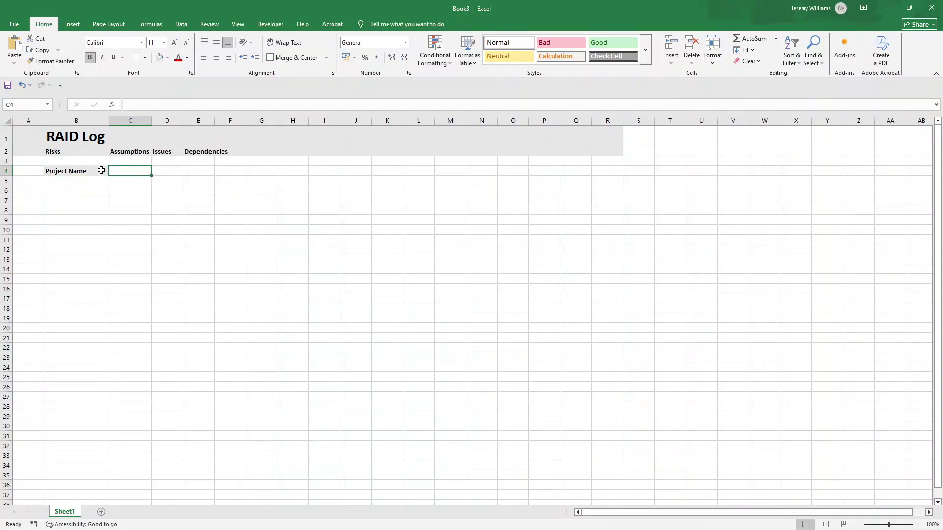
{"action": "left_click", "coordinate": [145, 58]}
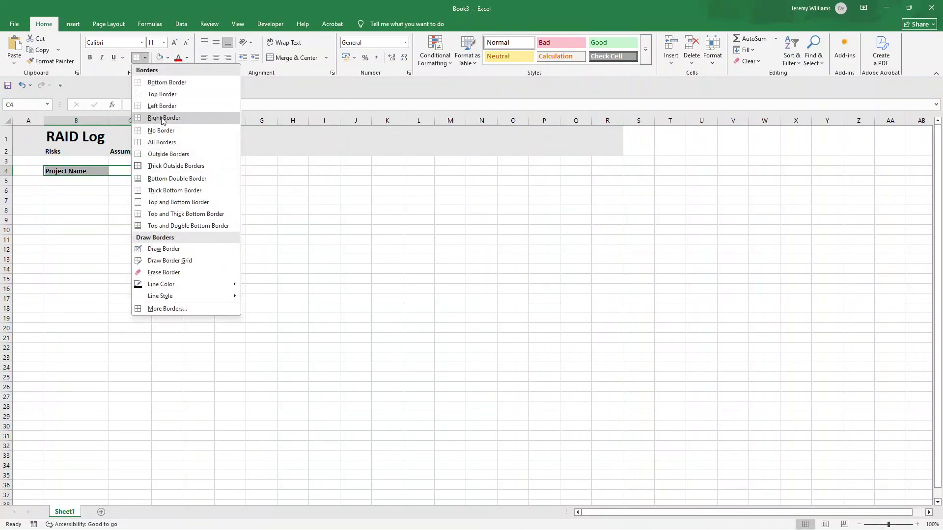
{"action": "left_click", "coordinate": [172, 143]}
{"action": "key", "text": "Down"}
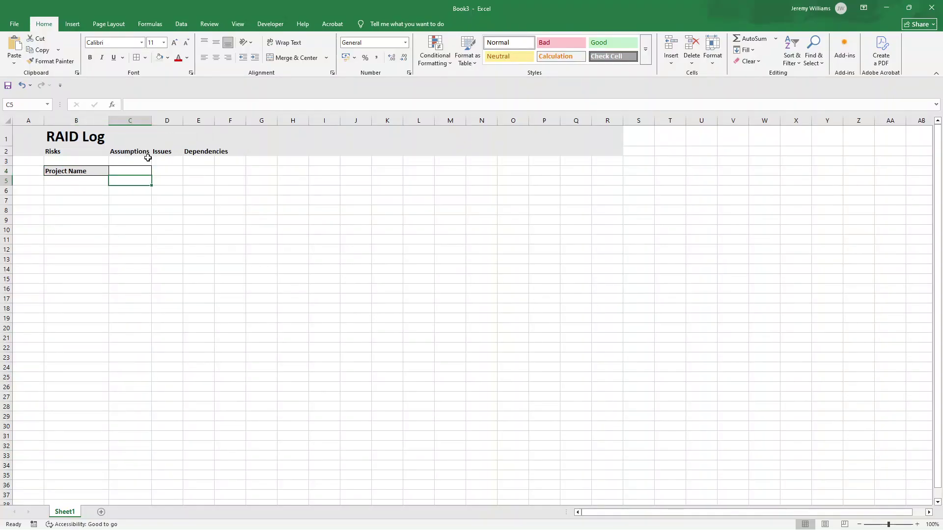
{"action": "left_click_drag", "start_coordinate": [152, 120], "coordinate": [182, 119]}
{"action": "left_click", "coordinate": [166, 170]}
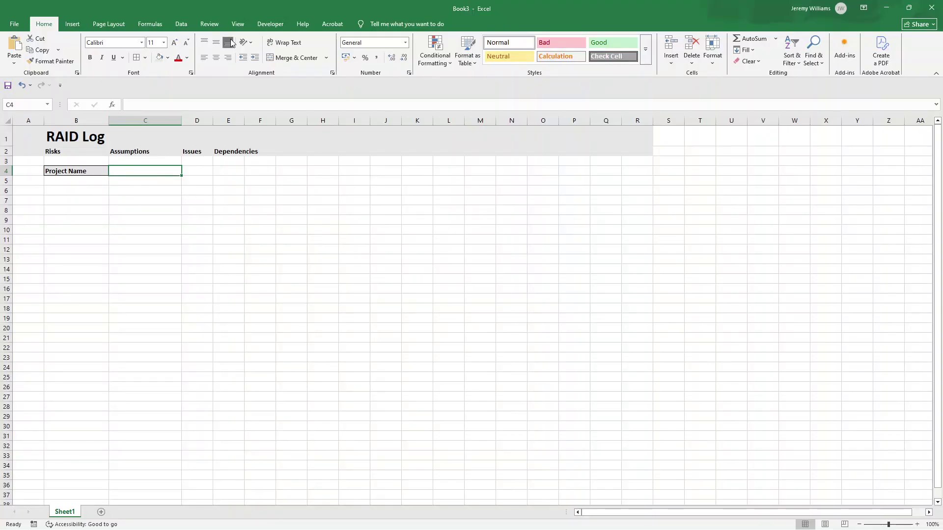
- Hide the sheet gridlines briefly, then show them again
{"action": "left_click", "coordinate": [237, 24]}
{"action": "left_click", "coordinate": [128, 50]}
{"action": "key", "text": "Down"}
{"action": "key", "text": "Down"}
{"action": "key", "text": "Down"}
{"action": "key", "text": "Down"}
{"action": "key", "text": "Down"}
{"action": "key", "text": "Down"}
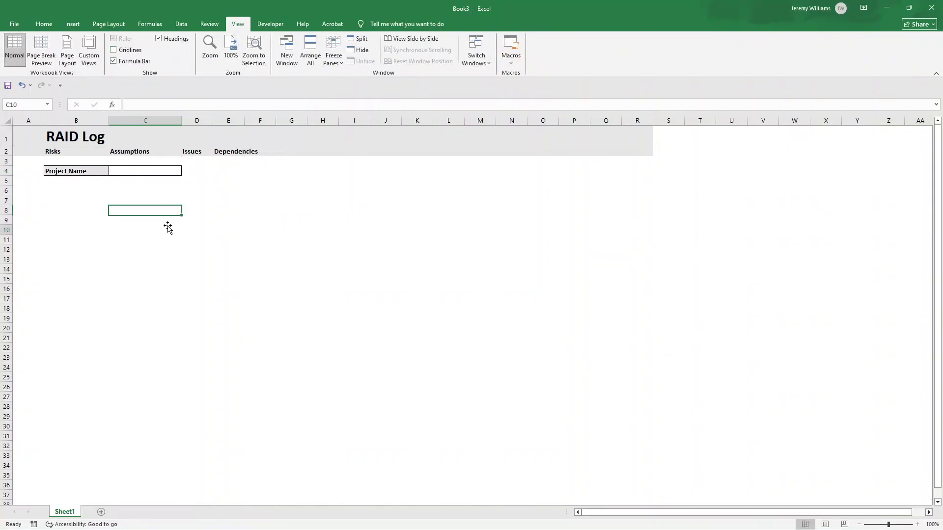
{"action": "key", "text": "Up"}
{"action": "key", "text": "Up"}
{"action": "key", "text": "Up"}
{"action": "key", "text": "Up"}
{"action": "key", "text": "Up"}
{"action": "key", "text": "Up"}
{"action": "key", "text": "Up"}
{"action": "left_click", "coordinate": [150, 171]}
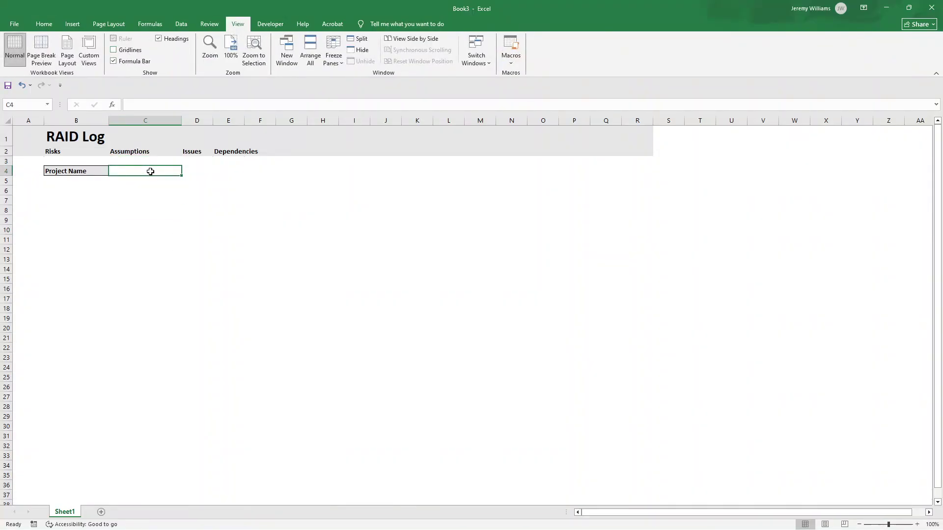
{"action": "left_click", "coordinate": [130, 51]}
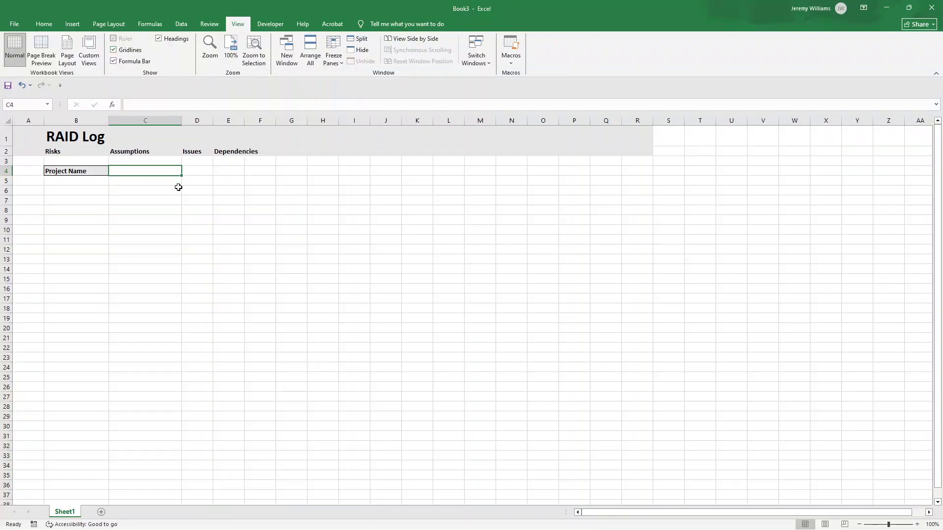
- Enter 'Updated By' in E4 and 'Updated Date' in E5
{"action": "left_click", "coordinate": [221, 171]}
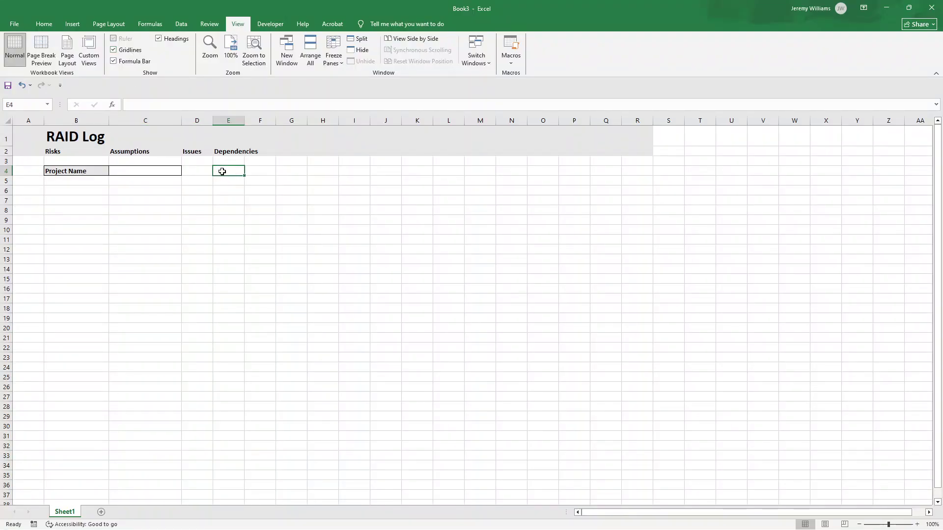
{"action": "type", "text": "Upda"}
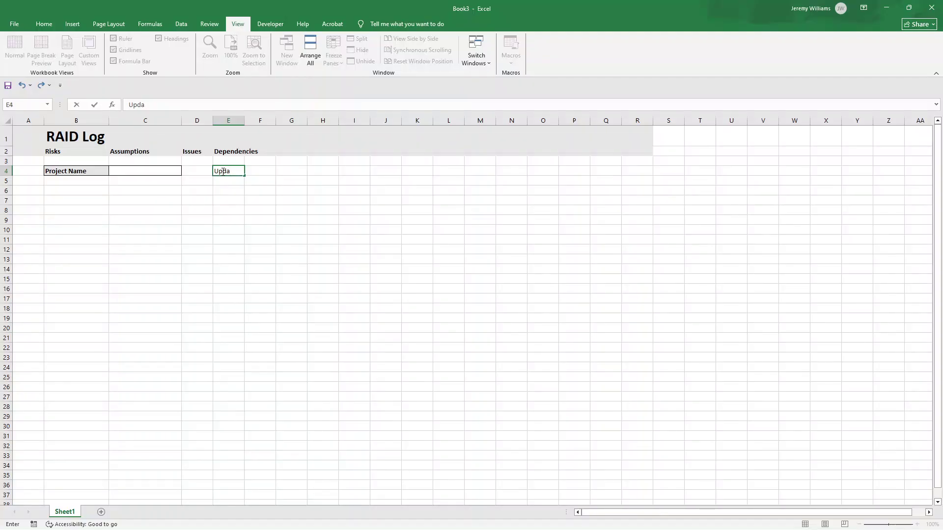
{"action": "type", "text": "ted By"}
{"action": "key", "text": "Return"}
{"action": "type", "text": "Upda"}
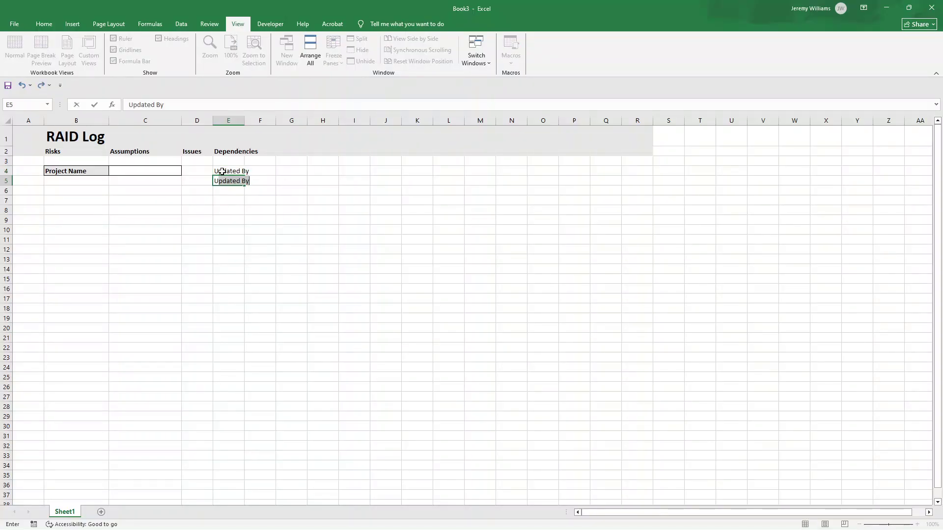
{"action": "type", "text": "ted Date"}
{"action": "key", "text": "Return"}
- Border E4:F5, bold the two labels, and widen columns E and F
{"action": "left_click_drag", "start_coordinate": [231, 171], "coordinate": [269, 183]}
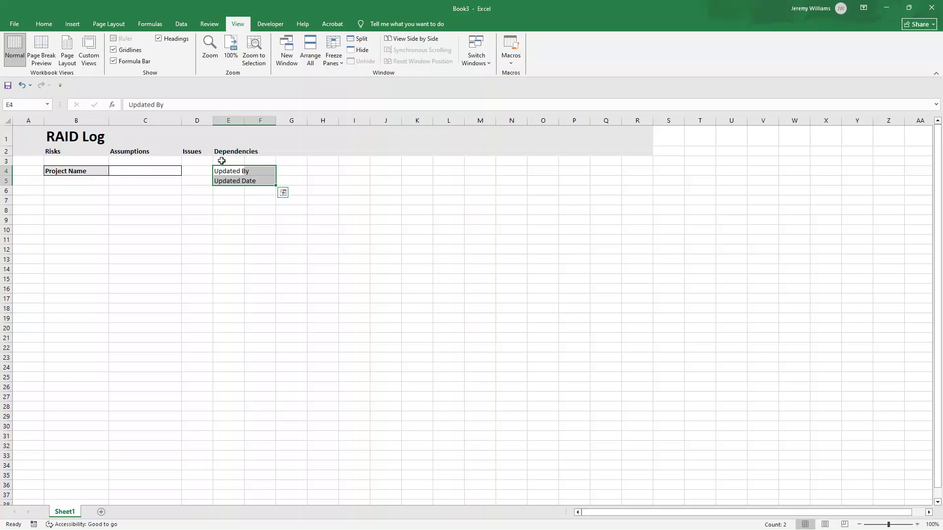
{"action": "left_click", "coordinate": [44, 24]}
{"action": "left_click", "coordinate": [134, 57]}
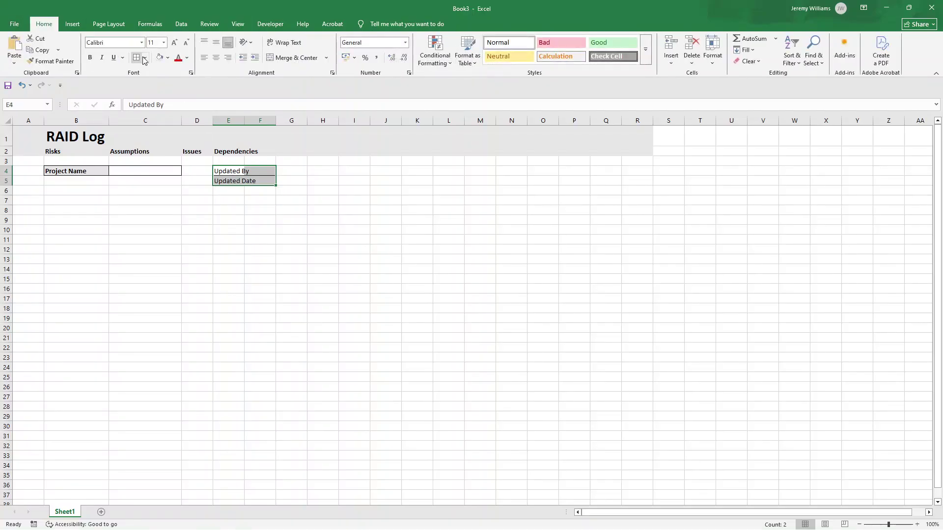
{"action": "left_click_drag", "start_coordinate": [229, 172], "coordinate": [229, 181]}
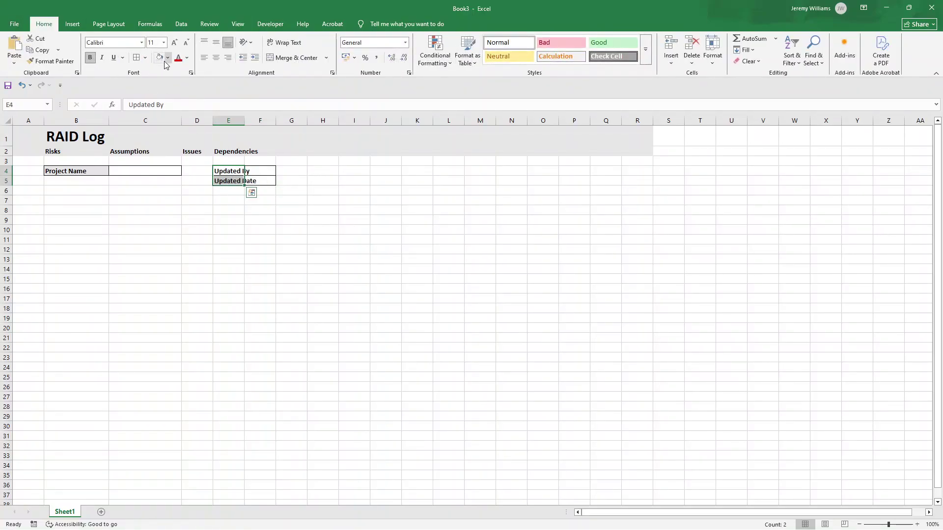
{"action": "left_click", "coordinate": [89, 58]}
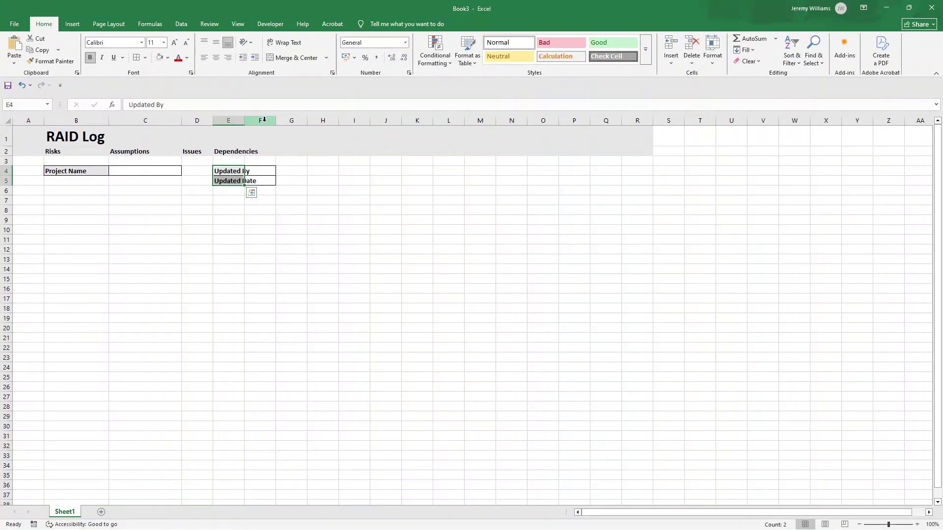
{"action": "left_click_drag", "start_coordinate": [276, 120], "coordinate": [312, 120]}
{"action": "left_click_drag", "start_coordinate": [244, 121], "coordinate": [269, 120]}
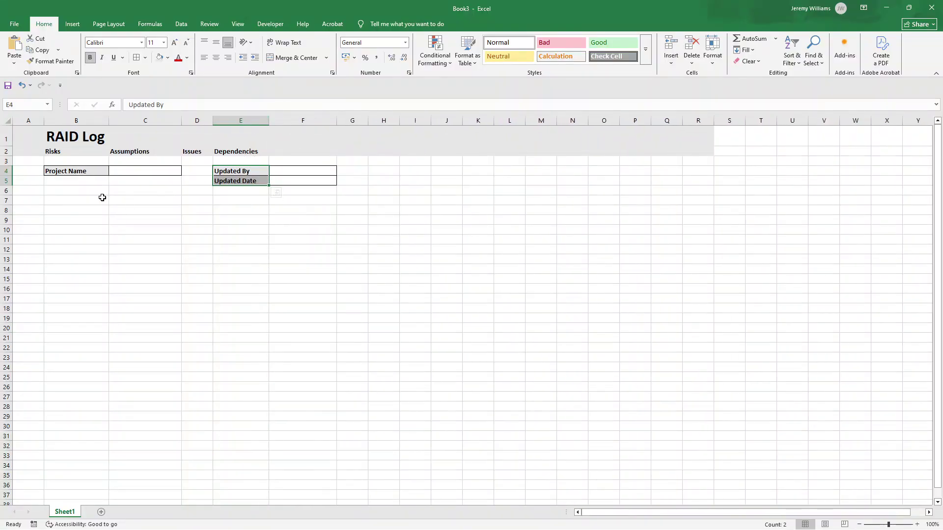
{"action": "left_click", "coordinate": [62, 202]}
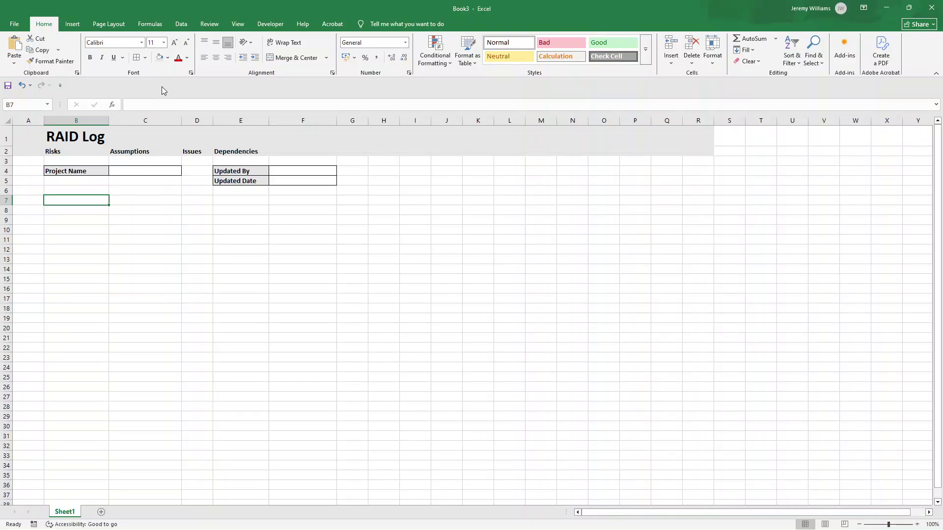
- Fill B7 grey and enter the Task heading in C7
{"action": "left_click", "coordinate": [159, 57]}
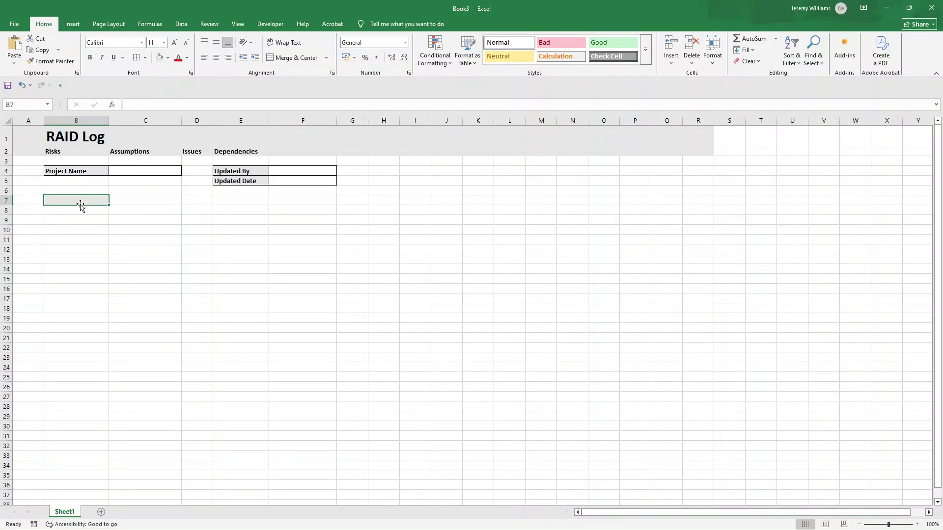
{"action": "left_click", "coordinate": [112, 197]}
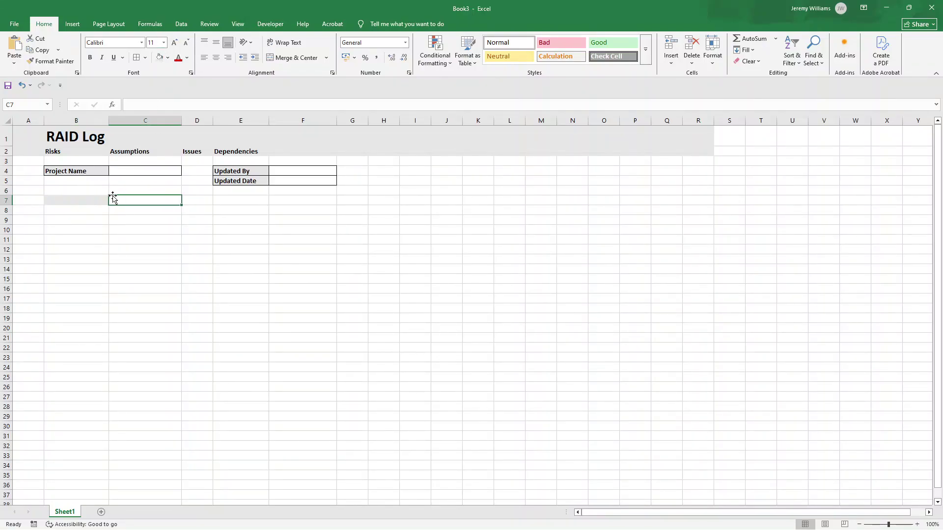
{"action": "type", "text": "Tas"}
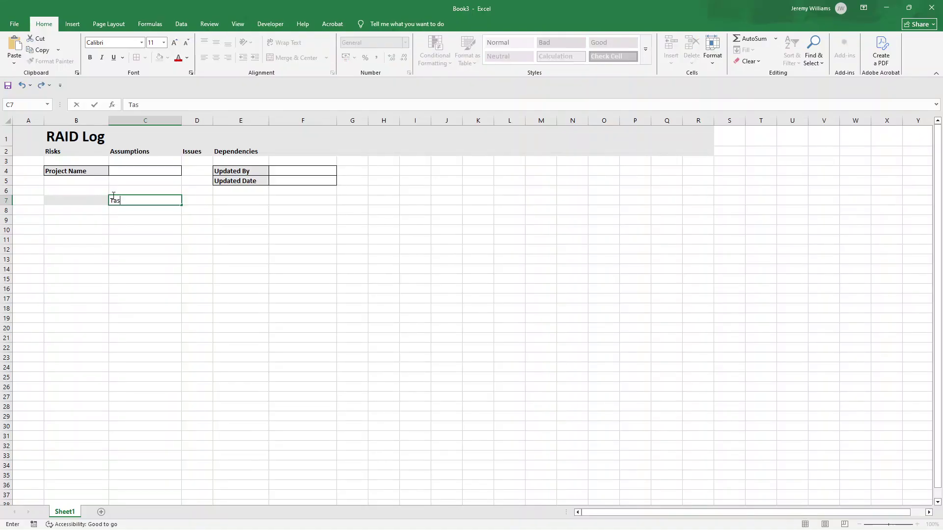
{"action": "type", "text": "ks"}
{"action": "key", "text": "Tab"}
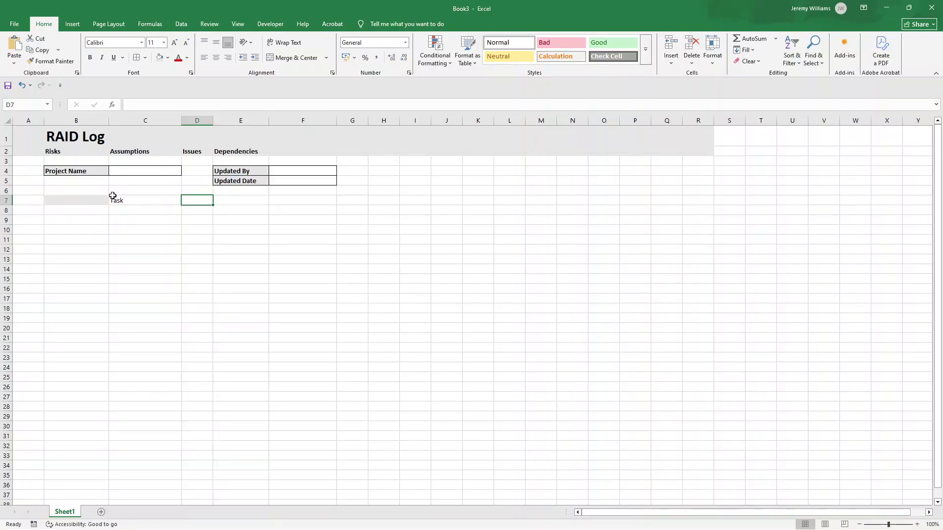
{"action": "left_click", "coordinate": [114, 197]}
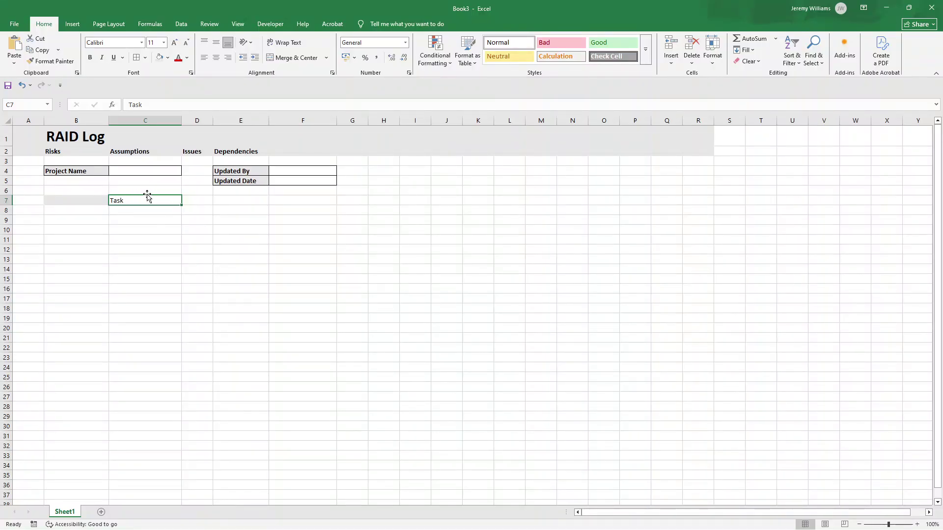
- Enter the Description heading in D7 and widen column D
{"action": "left_click", "coordinate": [193, 201]}
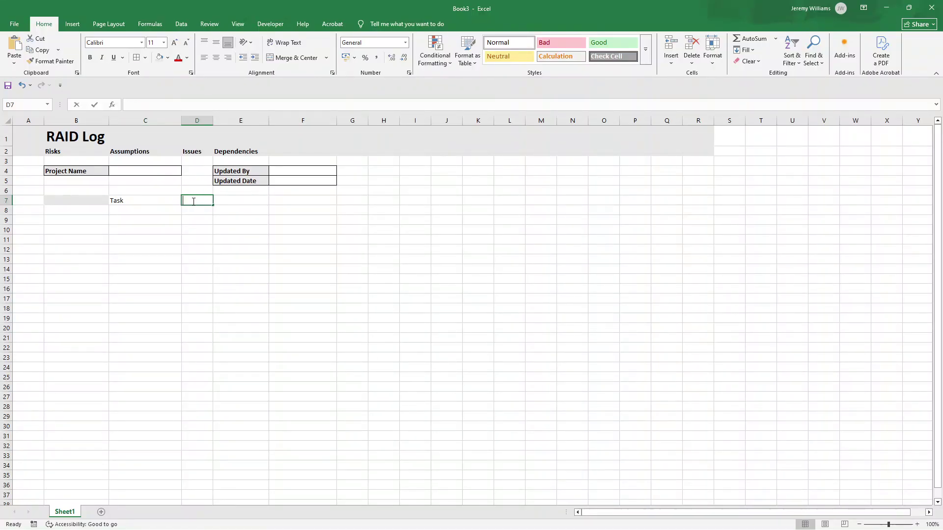
{"action": "type", "text": "Description"}
{"action": "key", "text": "Return"}
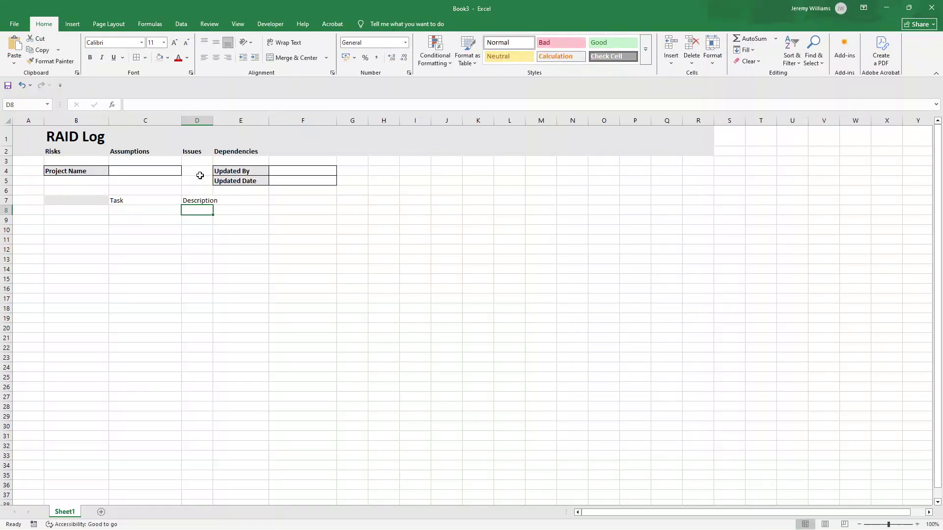
{"action": "left_click_drag", "start_coordinate": [213, 121], "coordinate": [271, 121]}
{"action": "left_click", "coordinate": [280, 199]}
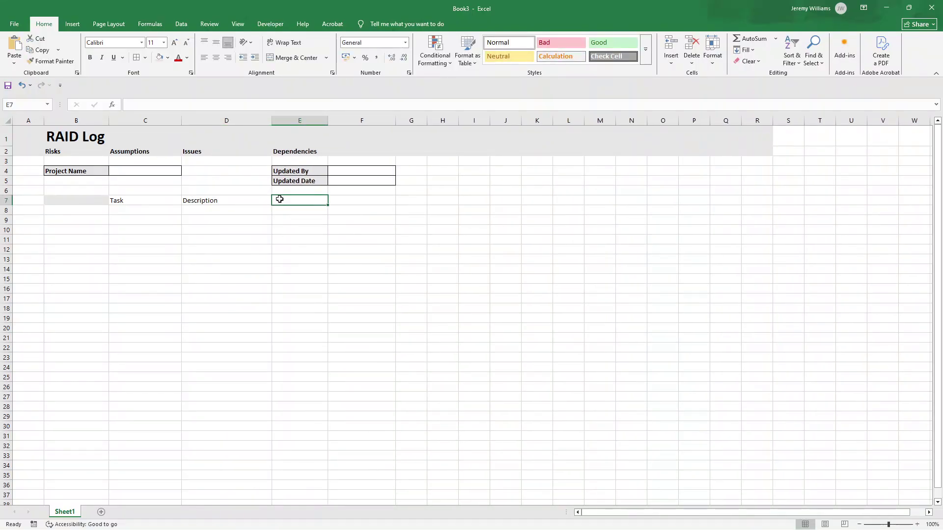
{"action": "left_click", "coordinate": [94, 218]}
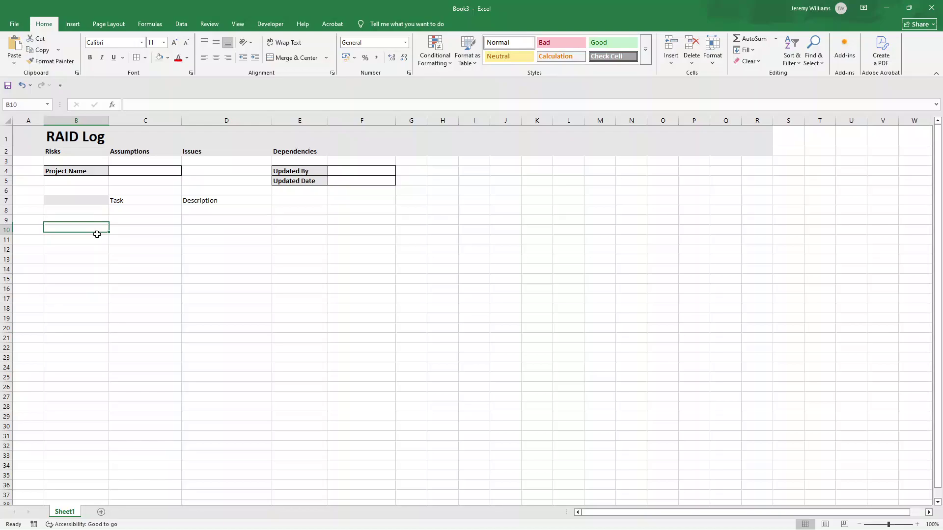
{"action": "left_click", "coordinate": [300, 209]}
- Enter the Impact and Probability headings in E7 and F7
{"action": "left_click", "coordinate": [293, 198]}
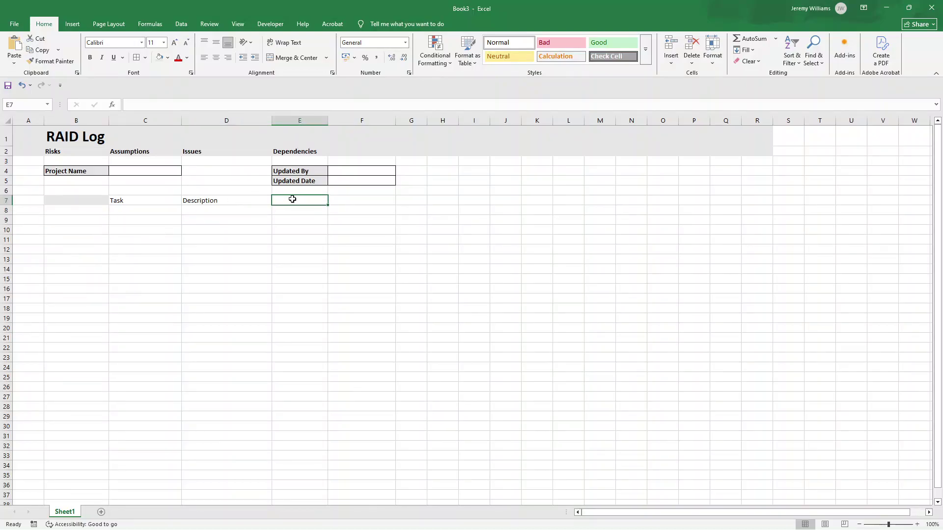
{"action": "type", "text": "Imp"}
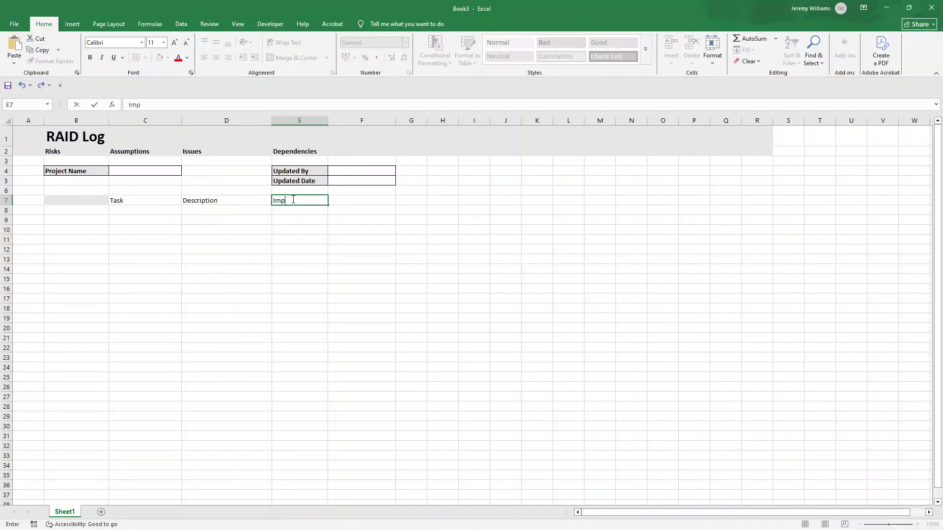
{"action": "type", "text": "ct"}
{"action": "key", "text": "BackSpace"}
{"action": "key", "text": "Tab"}
{"action": "type", "text": "Probb"}
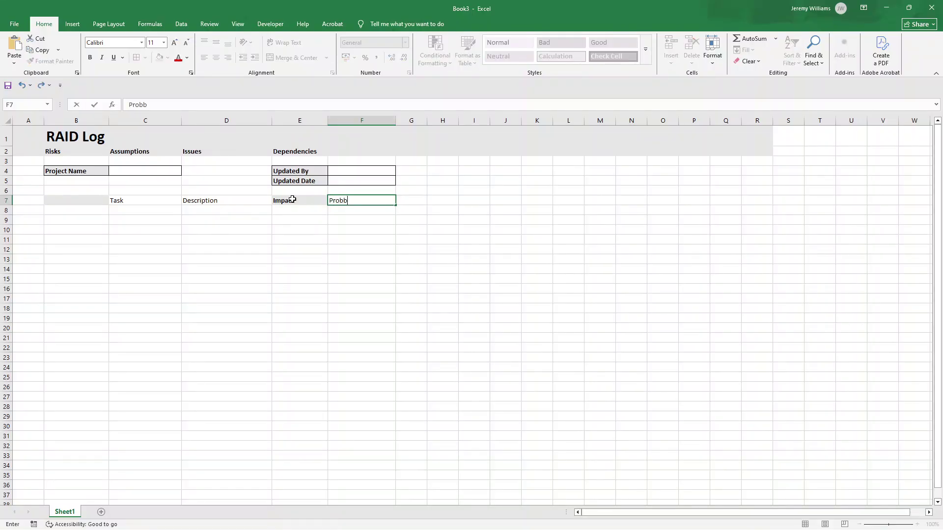
{"action": "key", "text": "BackSpace"}
{"action": "type", "text": "ability"}
{"action": "key", "text": "Return"}
{"action": "key", "text": "Up"}
{"action": "key", "text": "Right"}
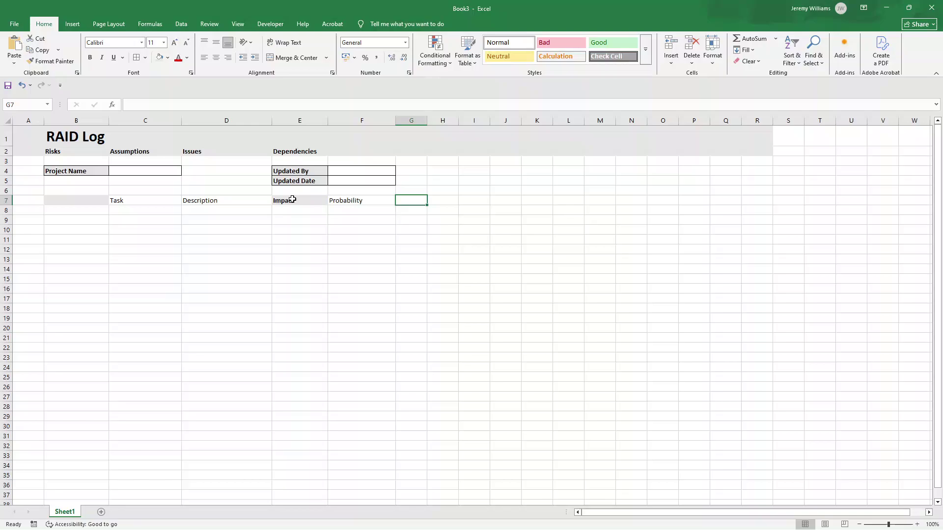
- Enter 'Mitigation/ Action' in G7 and 'RAID Category' in H7
{"action": "type", "text": "Mitigatio"}
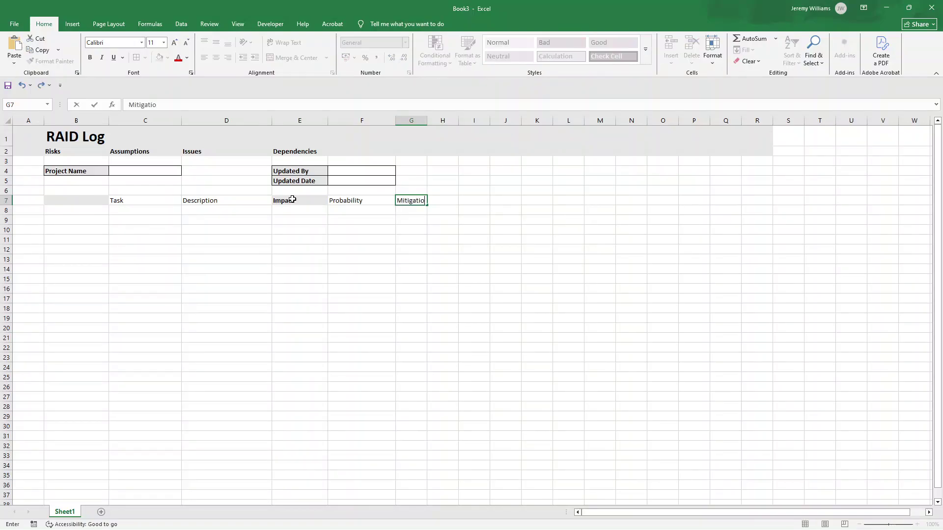
{"action": "type", "text": "n/ Action"}
{"action": "key", "text": "Return"}
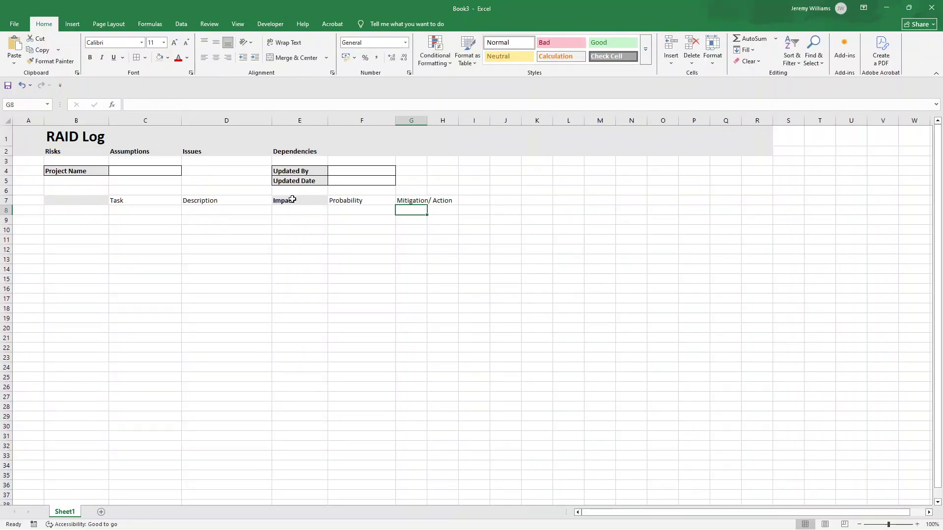
{"action": "key", "text": "Up"}
{"action": "key", "text": "Right"}
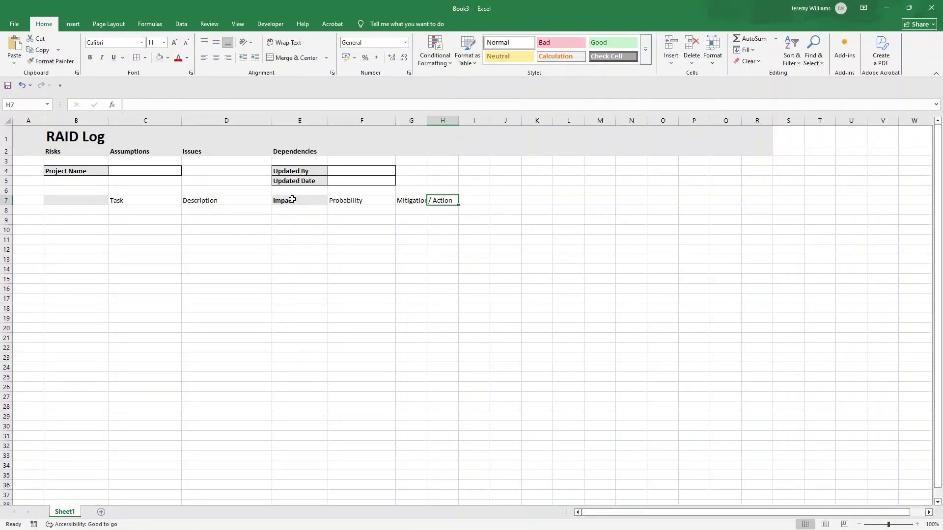
{"action": "type", "text": "RAID "}
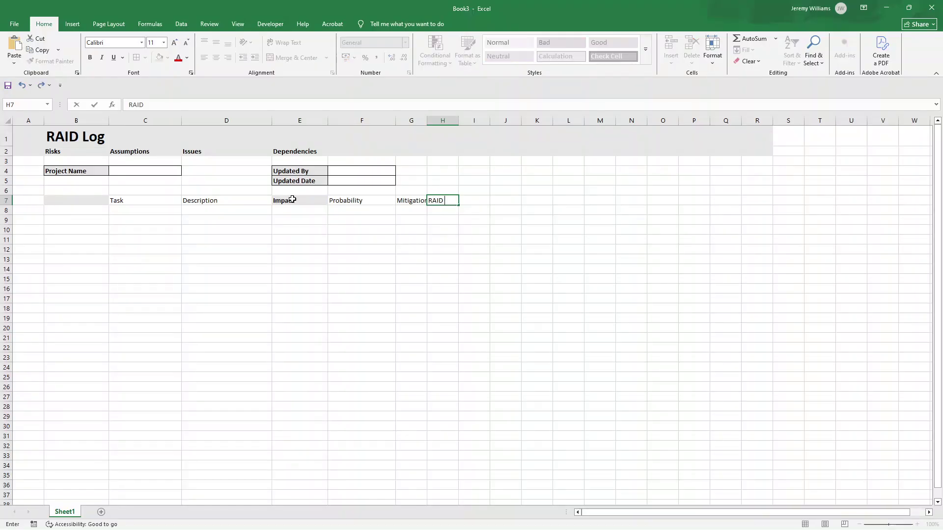
{"action": "type", "text": "Category"}
{"action": "key", "text": "Return"}
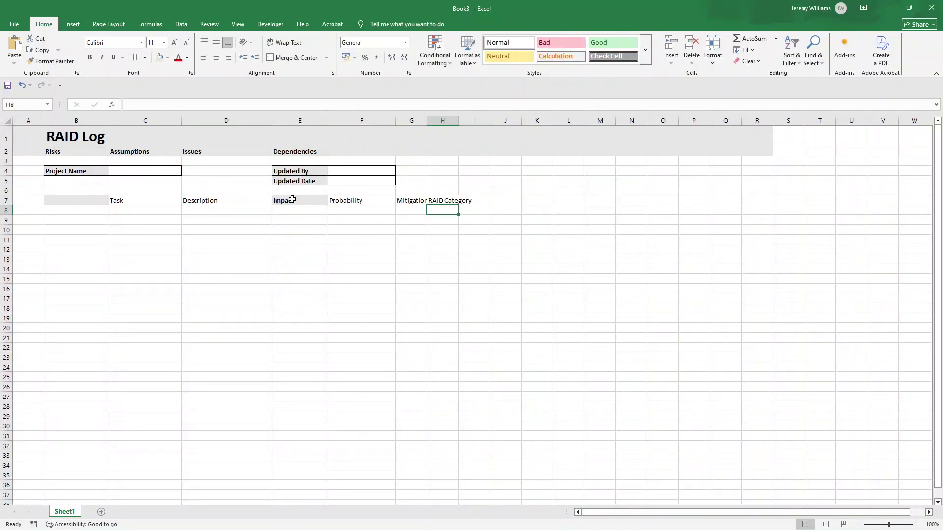
- Cancel a stray entry in H8 and enter the Status heading in I7
{"action": "type", "text": "Statu"}
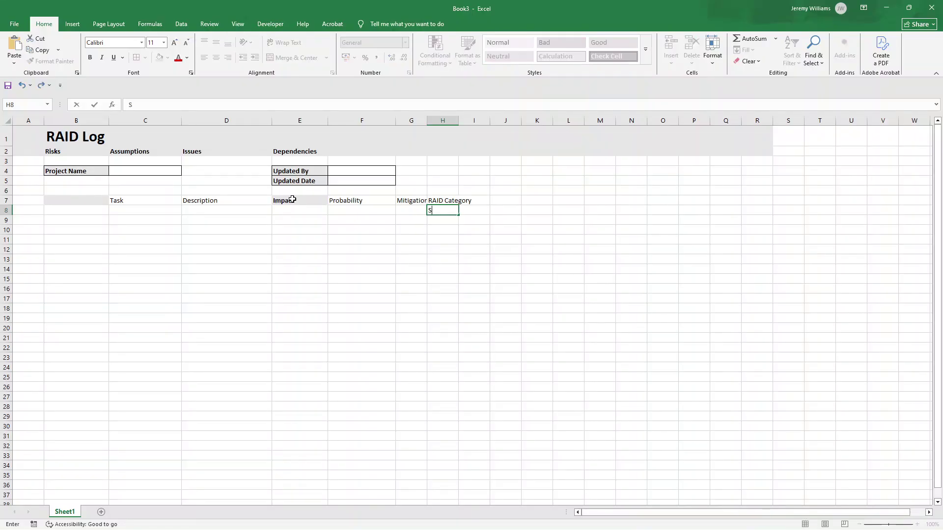
{"action": "key", "text": "BackSpace"}
{"action": "key", "text": "BackSpace"}
{"action": "key", "text": "BackSpace"}
{"action": "key", "text": "BackSpace"}
{"action": "key", "text": "BackSpace"}
{"action": "key", "text": "Escape"}
{"action": "key", "text": "Up"}
{"action": "key", "text": "Right"}
{"action": "type", "text": "Status"}
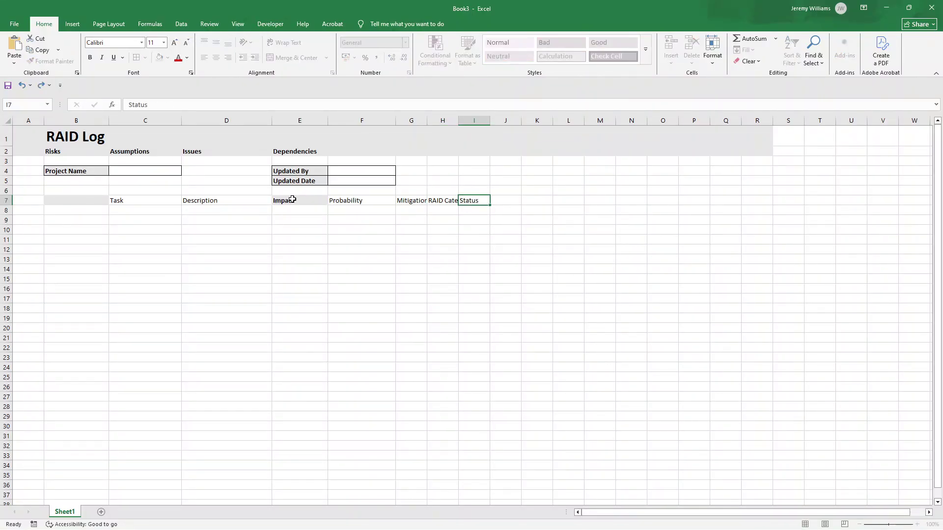
{"action": "key", "text": "Tab"}
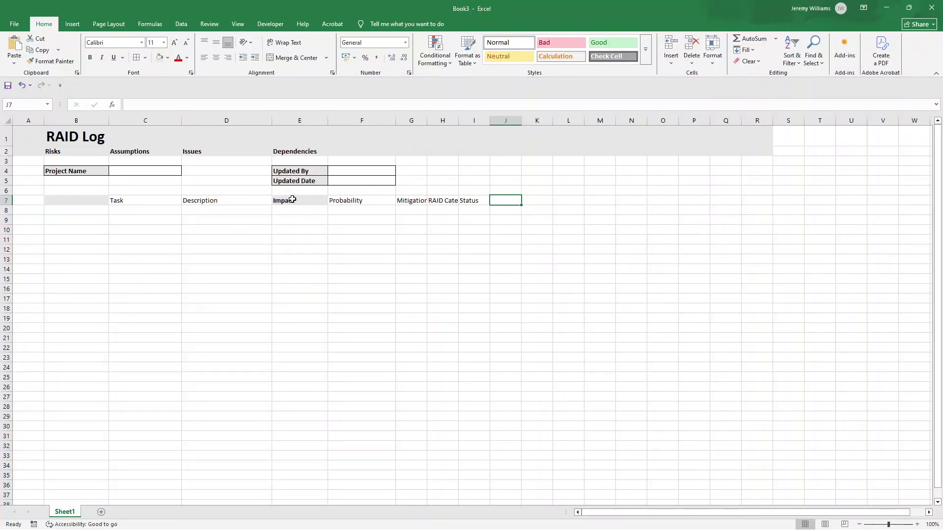
{"action": "key", "text": "Left"}
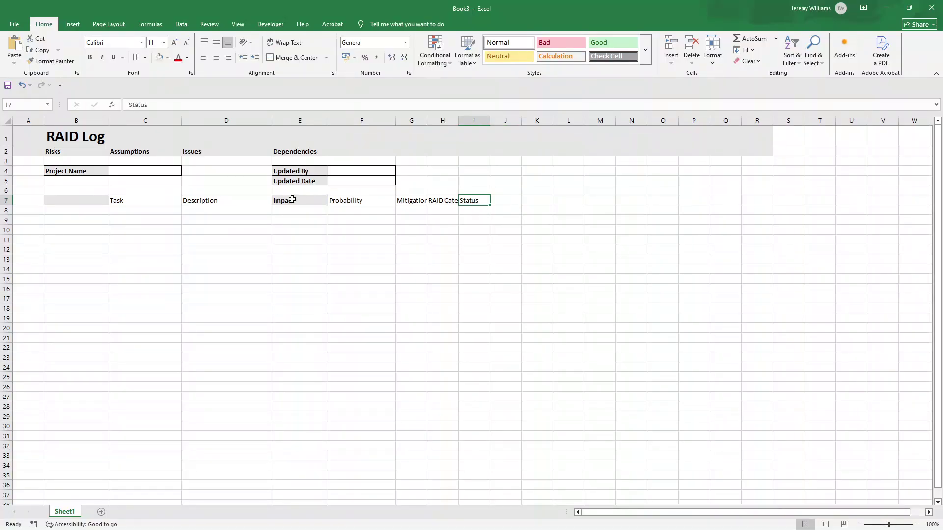
{"action": "key", "text": "Right"}
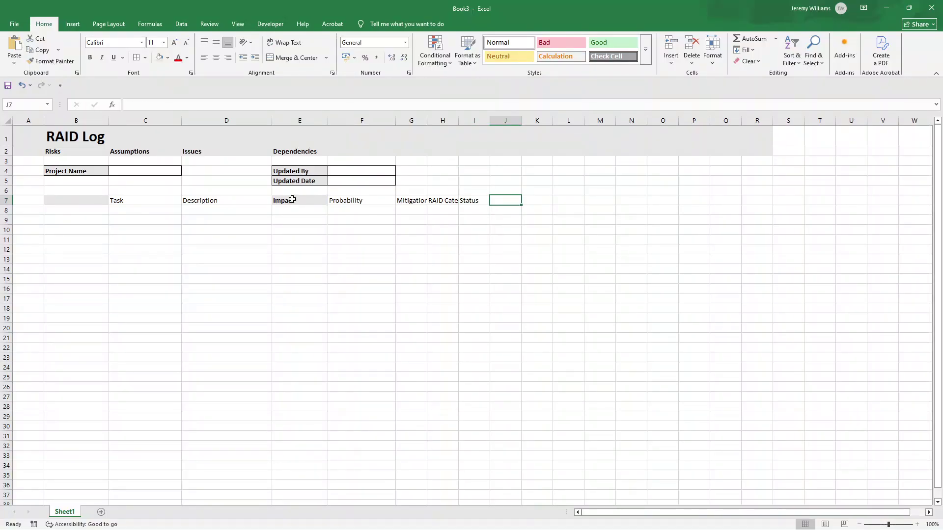
- Enter the Owner and Date Added headings in J7 and K7
{"action": "type", "text": "Owner"}
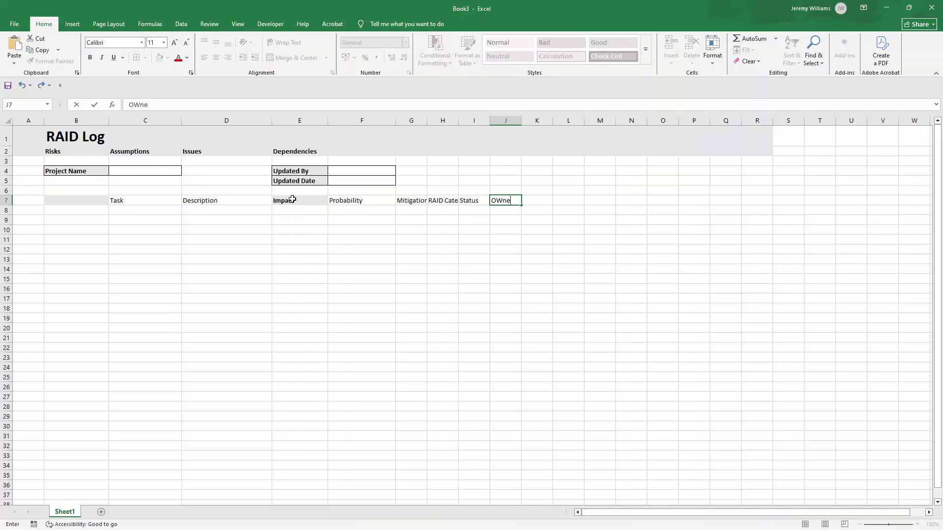
{"action": "key", "text": "BackSpace"}
{"action": "key", "text": "BackSpace"}
{"action": "key", "text": "BackSpace"}
{"action": "type", "text": "ner"}
{"action": "key", "text": "Return"}
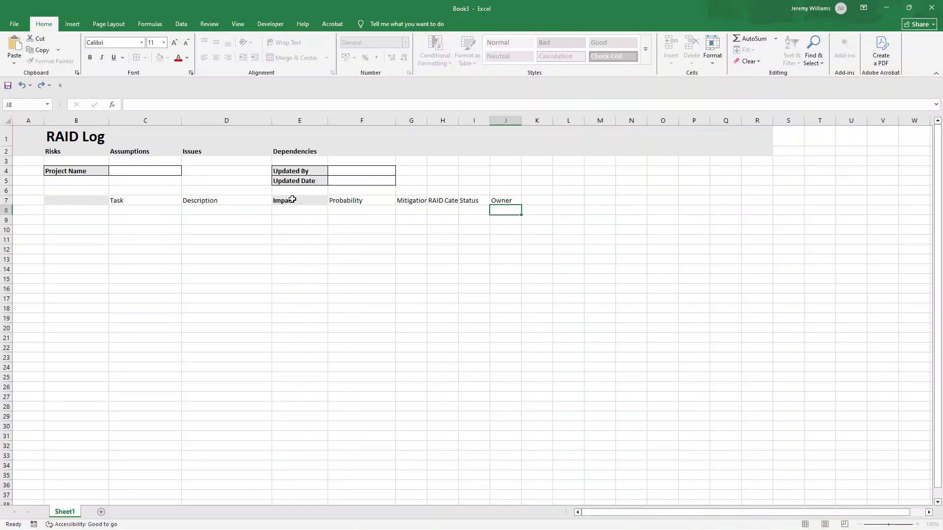
{"action": "key", "text": "Up"}
{"action": "key", "text": "Right"}
{"action": "type", "text": "Date Added"}
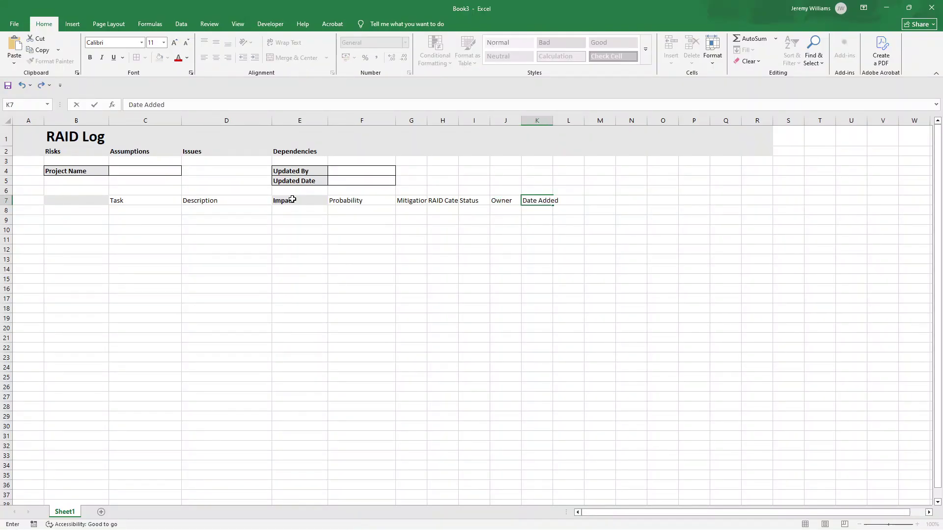
{"action": "key", "text": "Tab"}
- Enter Date Due, Last Updated and Comments/Notes in L7 through N7
{"action": "type", "text": "Date D"}
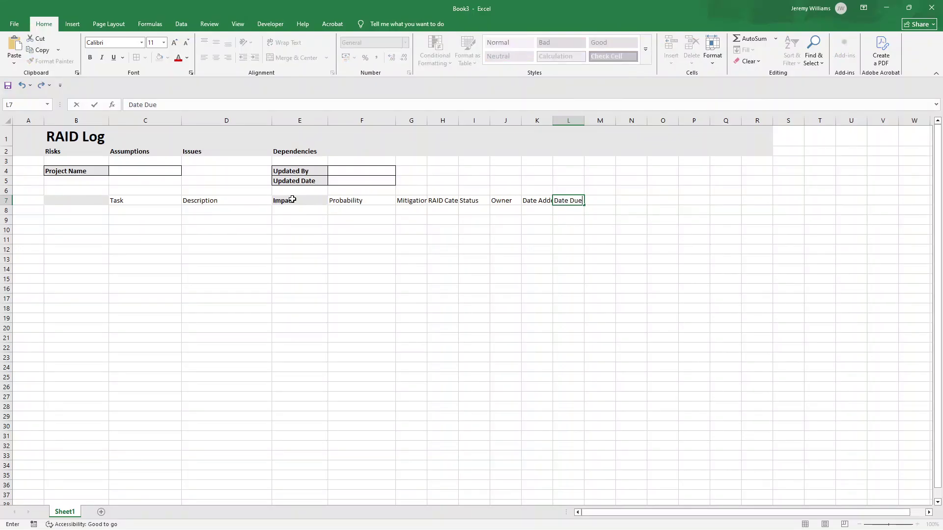
{"action": "key", "text": "Tab"}
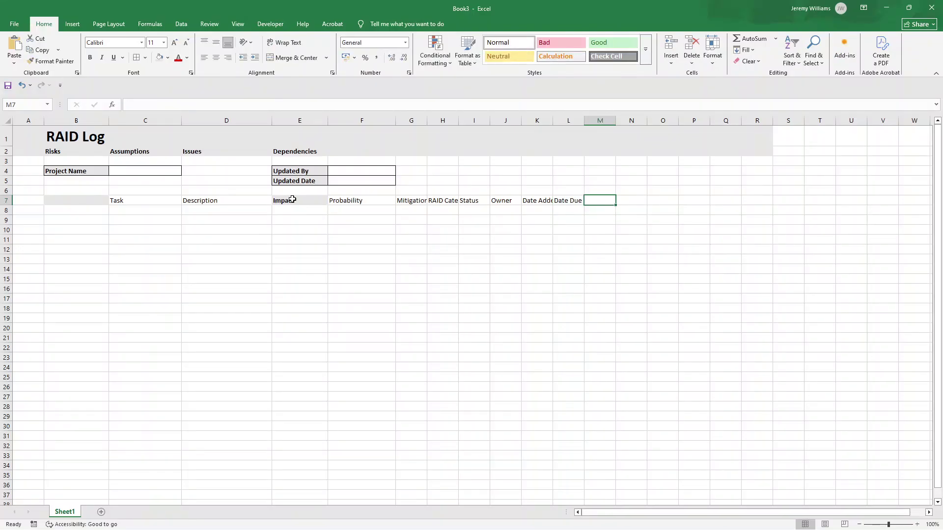
{"action": "type", "text": "Last Updated"}
{"action": "key", "text": "ctrl+Return"}
{"action": "key", "text": "Tab"}
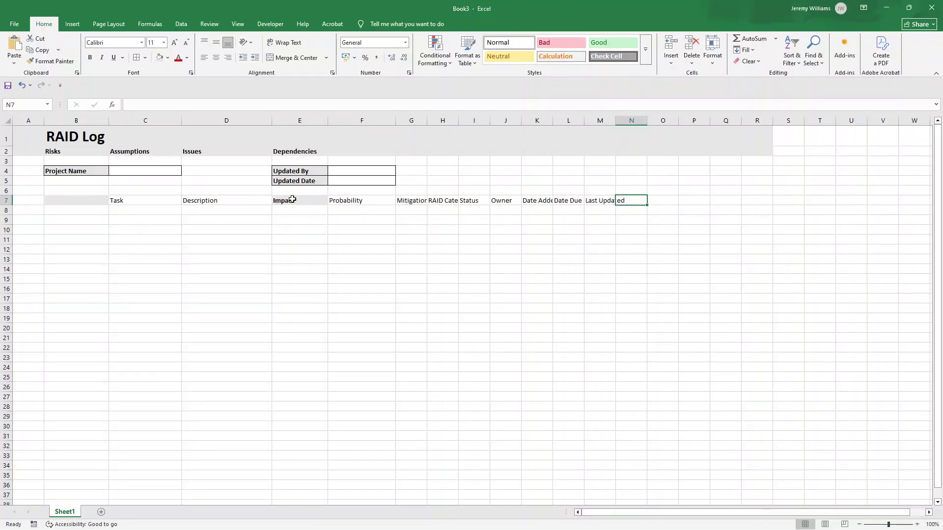
{"action": "type", "text": "Comments/"}
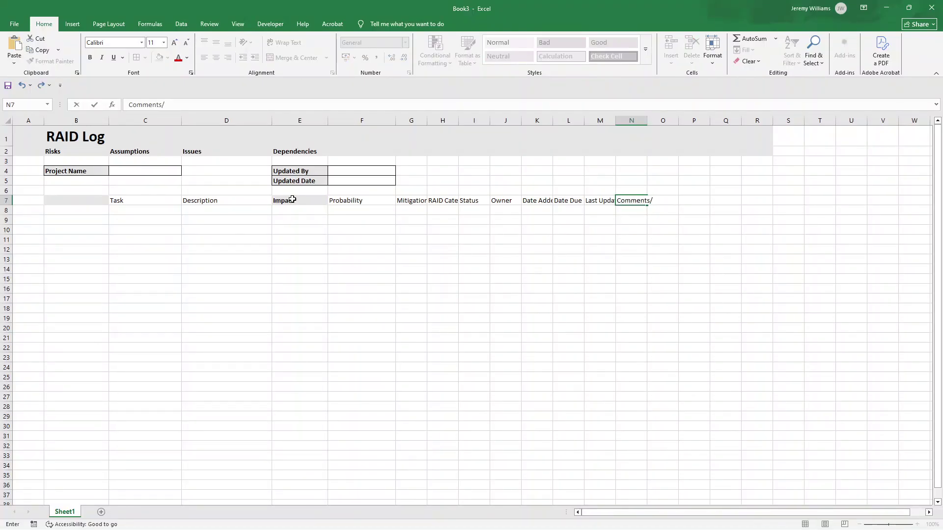
{"action": "type", "text": "Notes"}
{"action": "key", "text": "Return"}
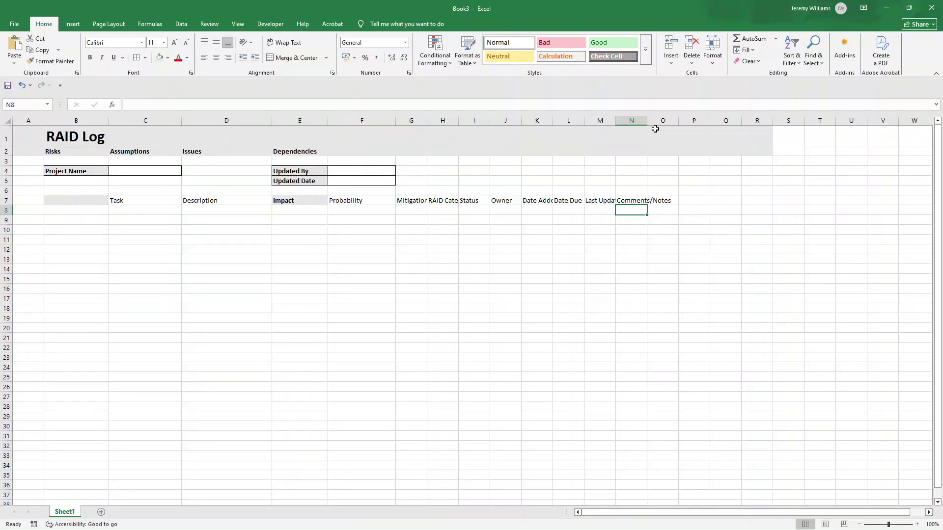
- Widen column N, then make the C7:N7 headings bold with grey fill
{"action": "left_click_drag", "start_coordinate": [647, 121], "coordinate": [687, 120]}
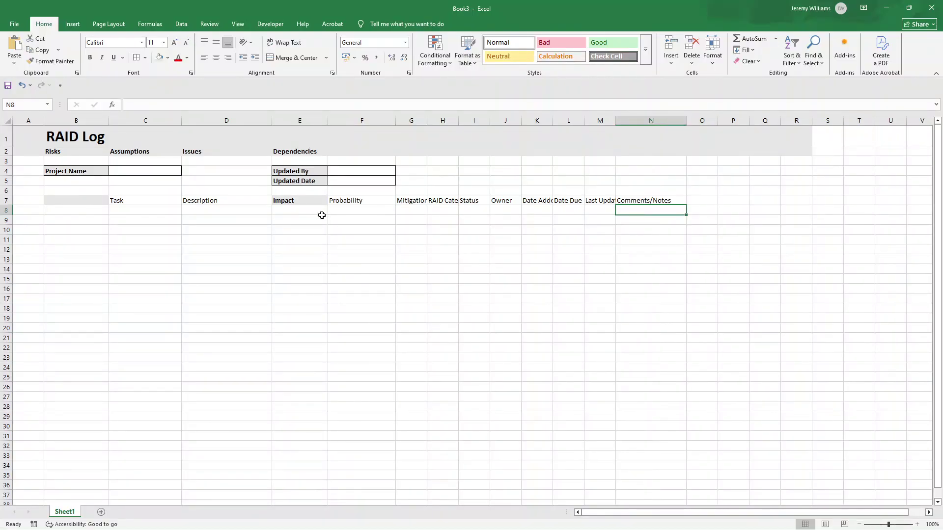
{"action": "left_click_drag", "start_coordinate": [132, 200], "coordinate": [626, 197]}
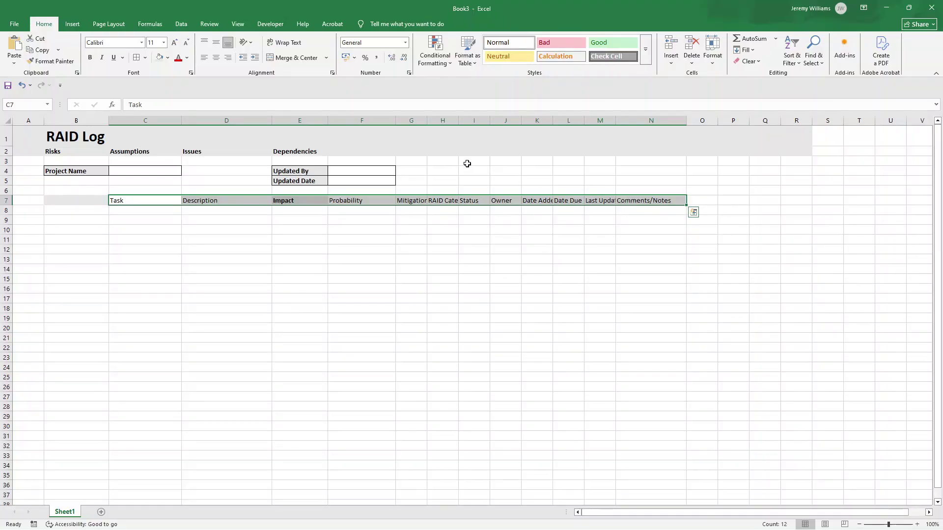
{"action": "left_click", "coordinate": [89, 58]}
{"action": "left_click", "coordinate": [160, 58]}
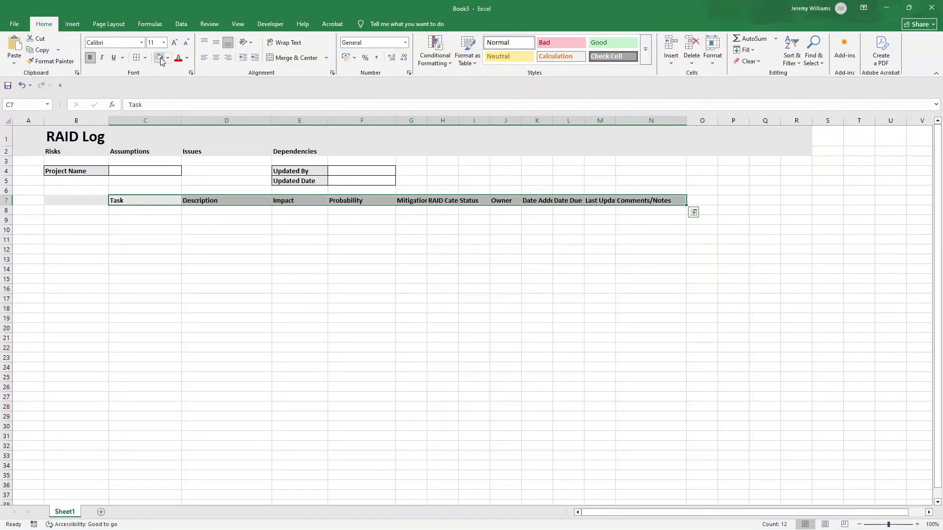
{"action": "left_click", "coordinate": [89, 209]}
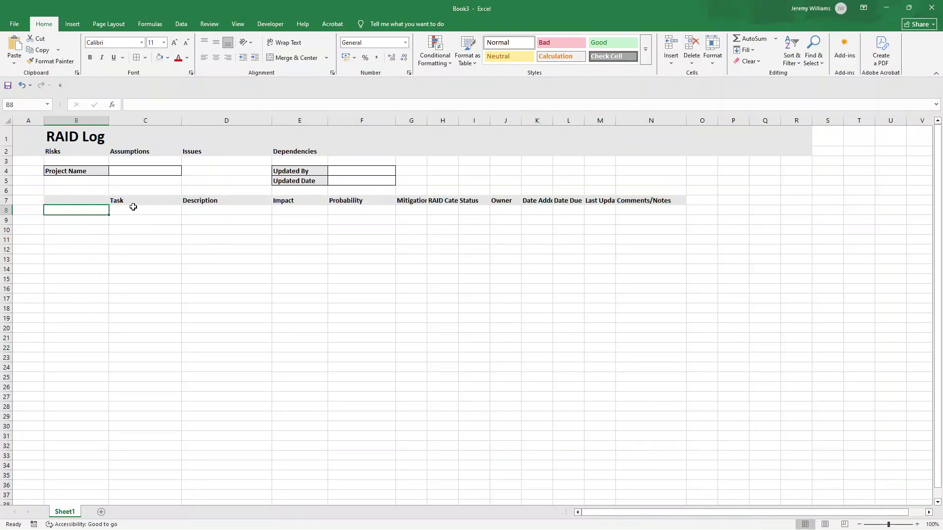
- Enter 'Planning Phase' in B8 and format B8:N8 as a merged, bold, grey-filled, left-aligned row
{"action": "type", "text": "Planni"}
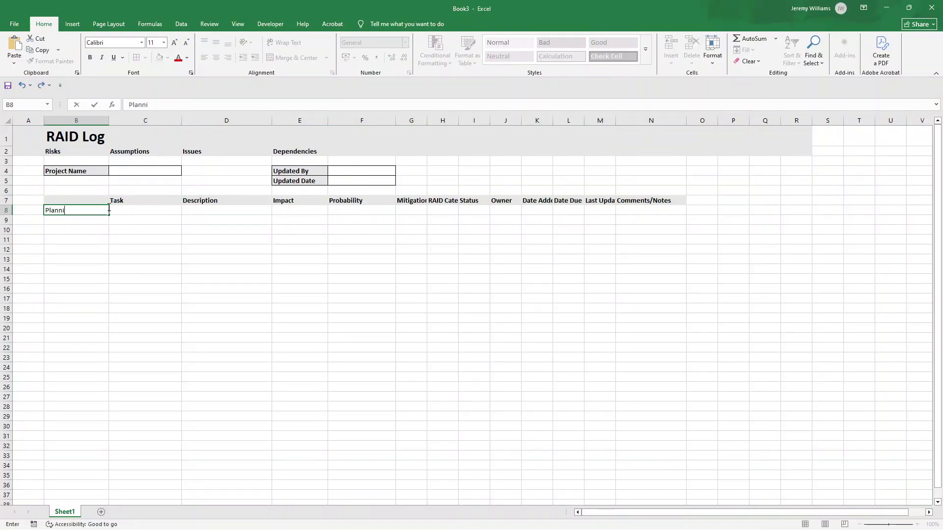
{"action": "type", "text": "ng Phase"}
{"action": "key", "text": "Return"}
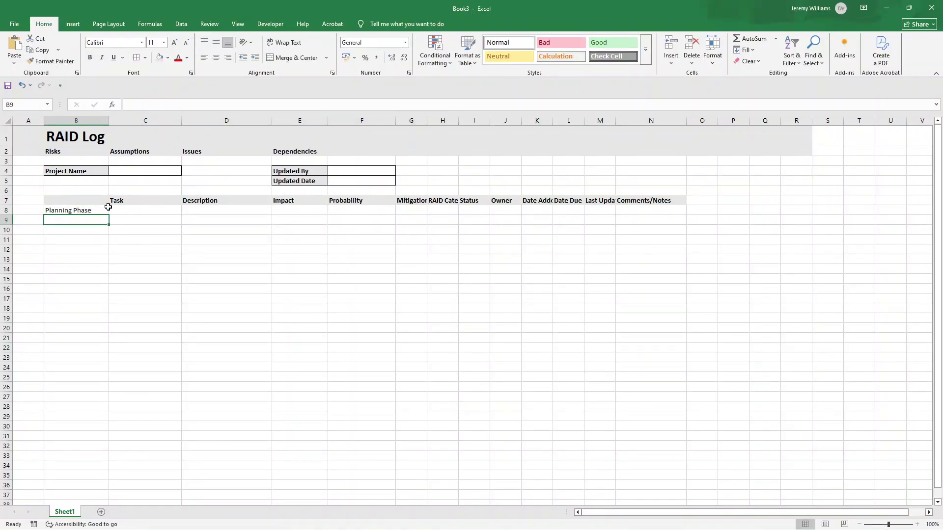
{"action": "left_click", "coordinate": [66, 211]}
{"action": "left_click_drag", "start_coordinate": [66, 211], "coordinate": [634, 207]}
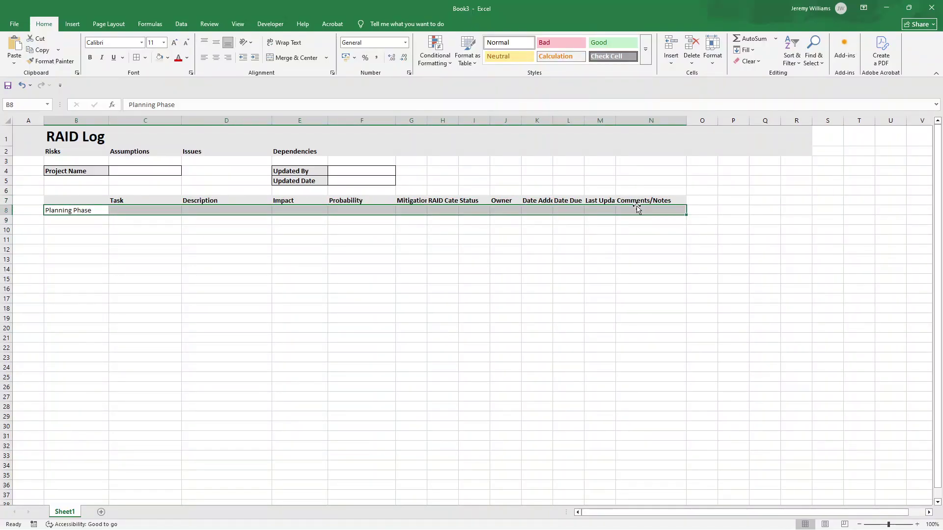
{"action": "left_click", "coordinate": [162, 56]}
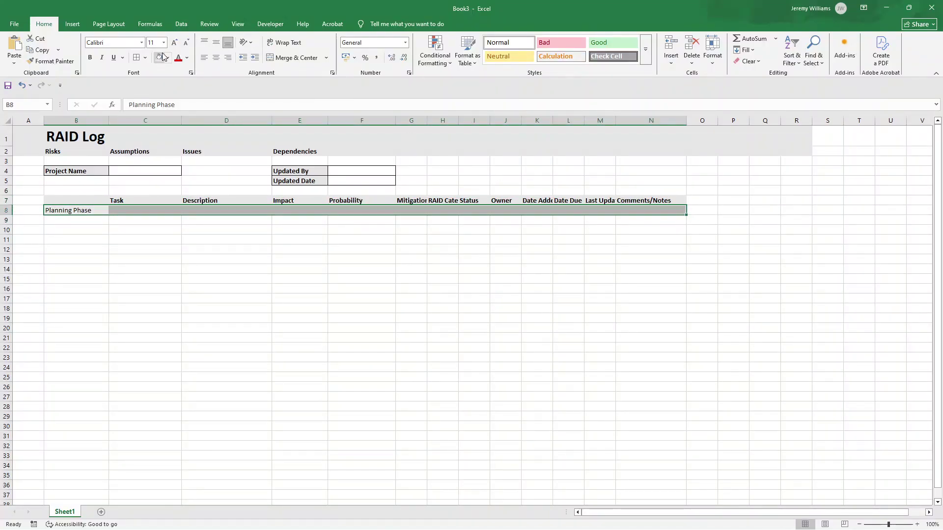
{"action": "left_click", "coordinate": [91, 58]}
{"action": "left_click", "coordinate": [285, 58]}
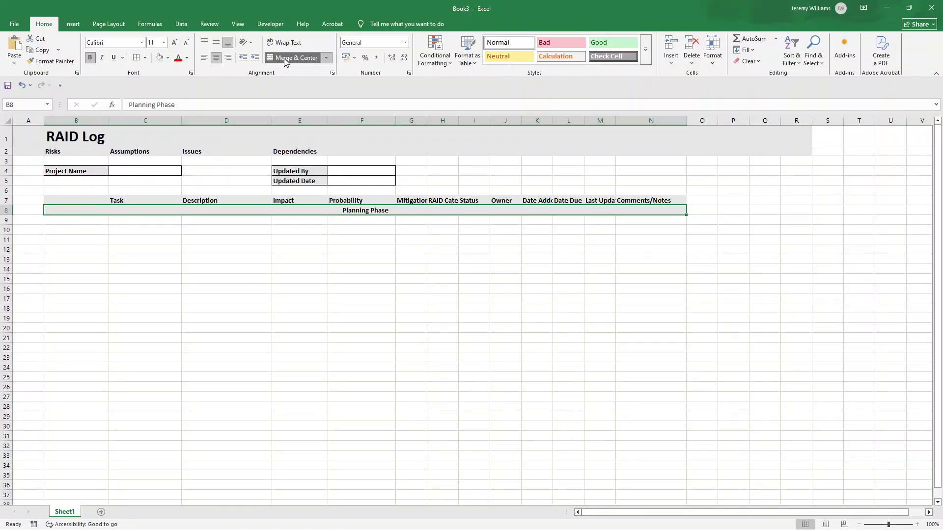
{"action": "left_click", "coordinate": [206, 60]}
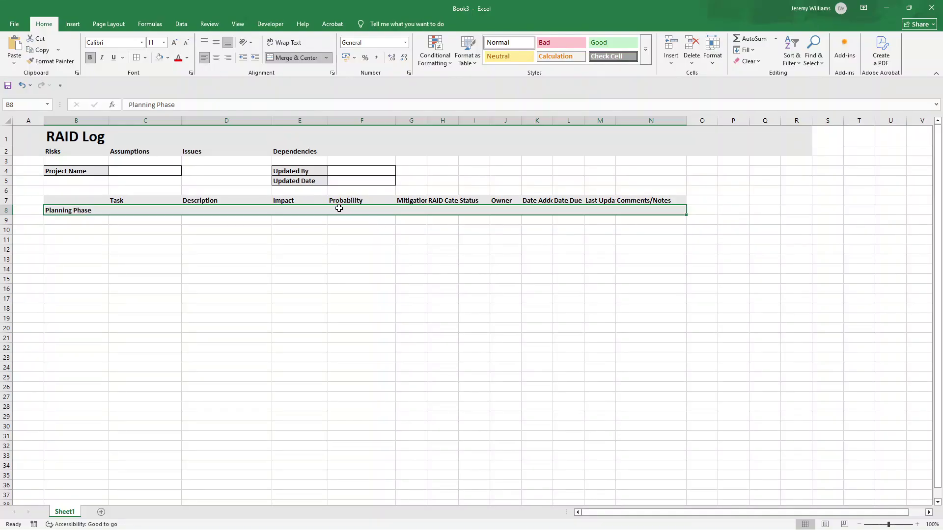
{"action": "left_click", "coordinate": [241, 201]}
{"action": "left_click", "coordinate": [205, 210]}
{"action": "left_click", "coordinate": [358, 224]}
{"action": "left_click", "coordinate": [393, 210]}
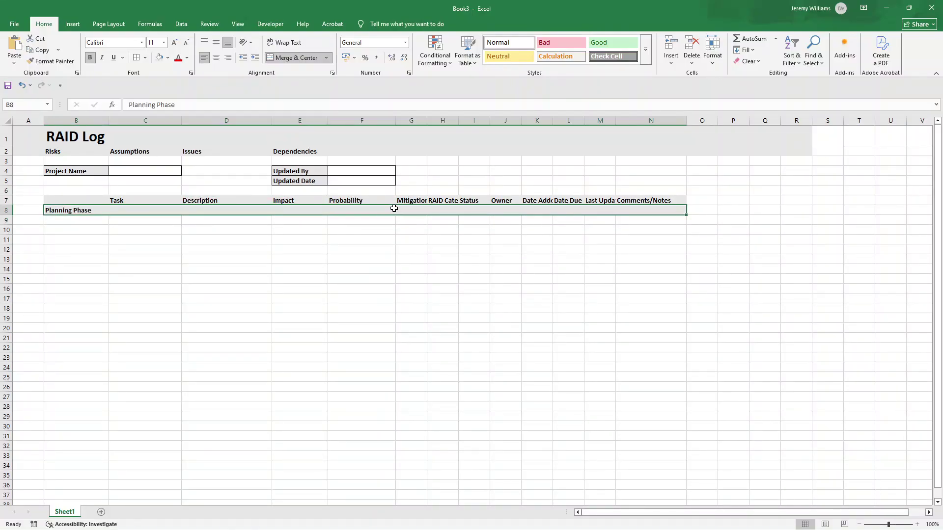
- Copy the Planning Phase header row and paste it into row 18
{"action": "left_click", "coordinate": [79, 221]}
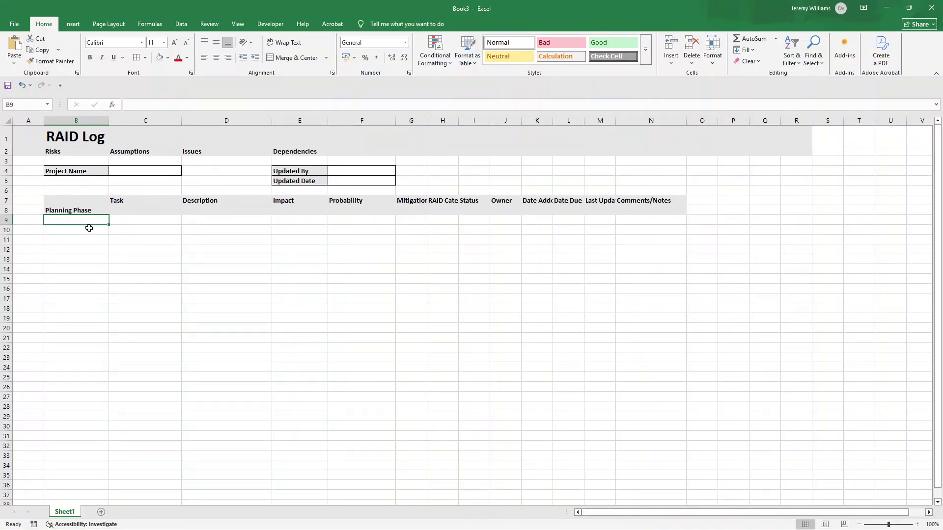
{"action": "left_click", "coordinate": [78, 210]}
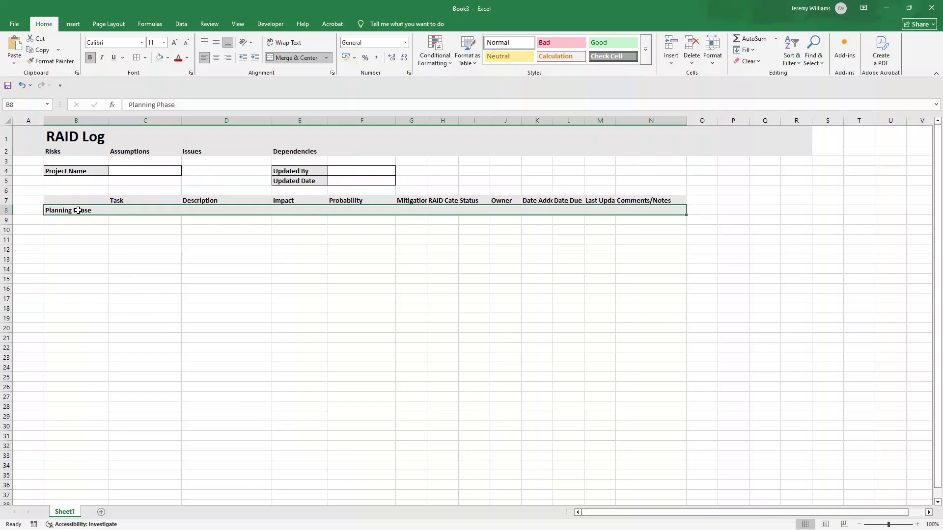
{"action": "key", "text": "ctrl+c"}
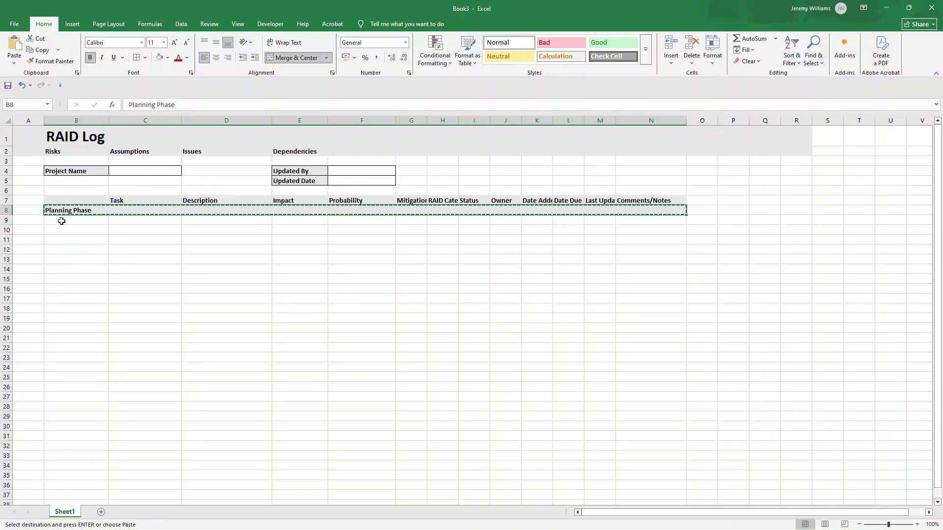
{"action": "key", "text": "Down"}
{"action": "key", "text": "Down"}
{"action": "key", "text": "Down"}
{"action": "key", "text": "Down"}
{"action": "key", "text": "Down"}
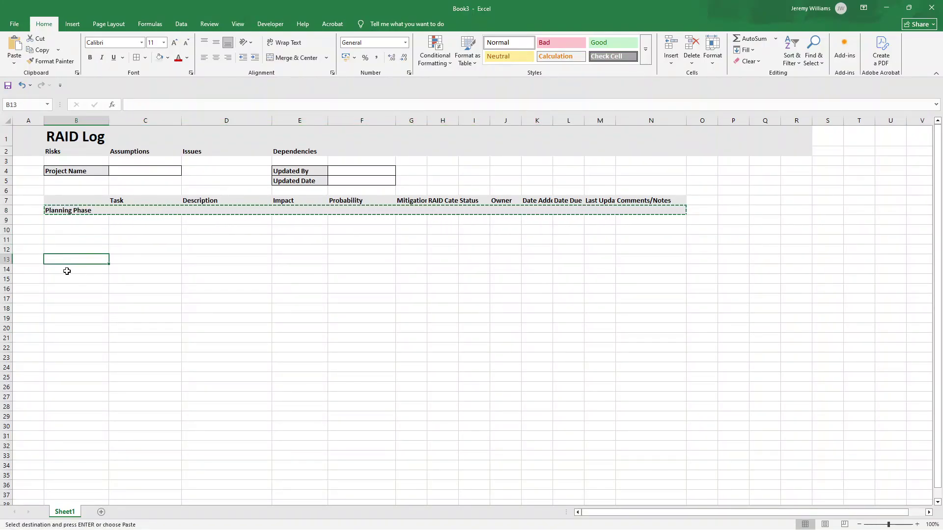
{"action": "key", "text": "Down"}
{"action": "key", "text": "Down"}
{"action": "key", "text": "Down"}
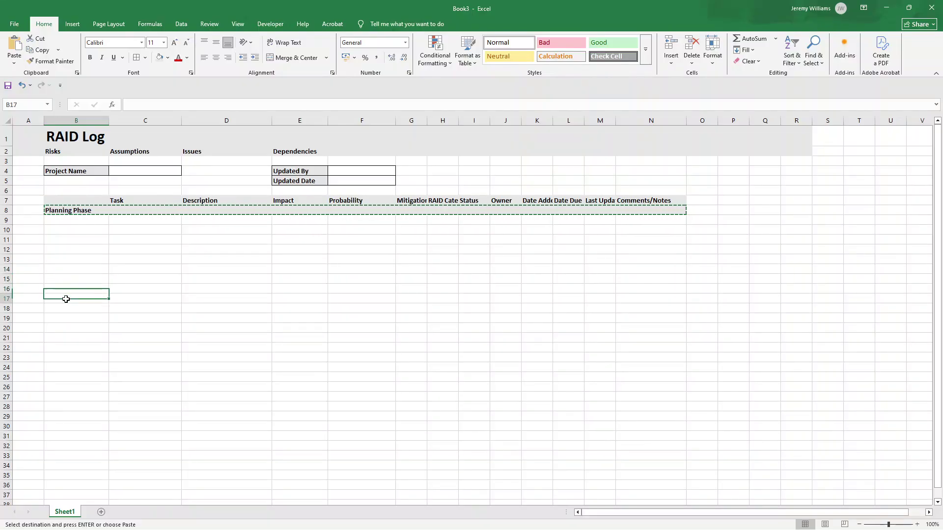
{"action": "left_click", "coordinate": [66, 308]}
{"action": "key", "text": "ctrl+v"}
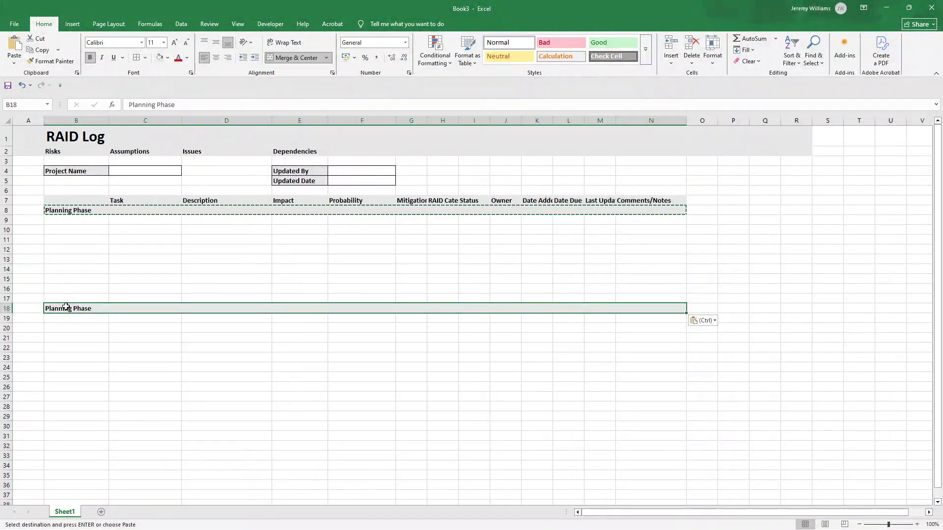
- Paste the Planning Phase header row into row 28
{"action": "left_click", "coordinate": [75, 346]}
{"action": "left_click", "coordinate": [76, 338]}
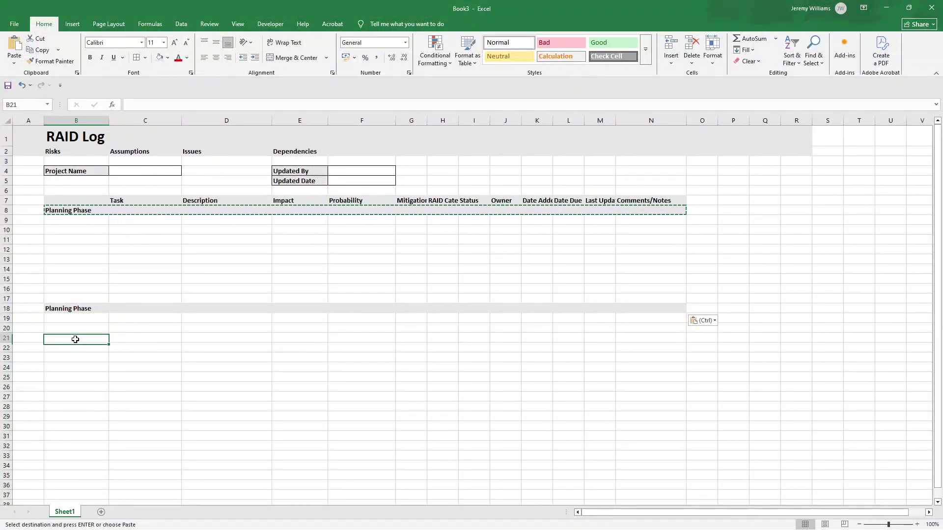
{"action": "left_click", "coordinate": [76, 356]}
{"action": "left_click", "coordinate": [76, 366]}
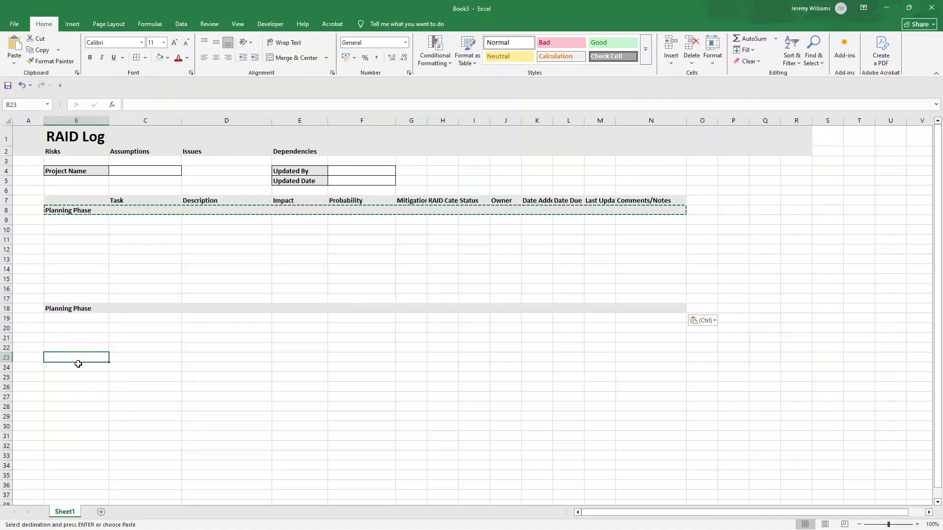
{"action": "left_click", "coordinate": [76, 397]}
{"action": "left_click", "coordinate": [76, 406]}
{"action": "key", "text": "ctrl+v"}
- Paste the Planning Phase header row into row 38
{"action": "scroll", "coordinate": [79, 383], "scroll_direction": "down", "scroll_amount": 2}
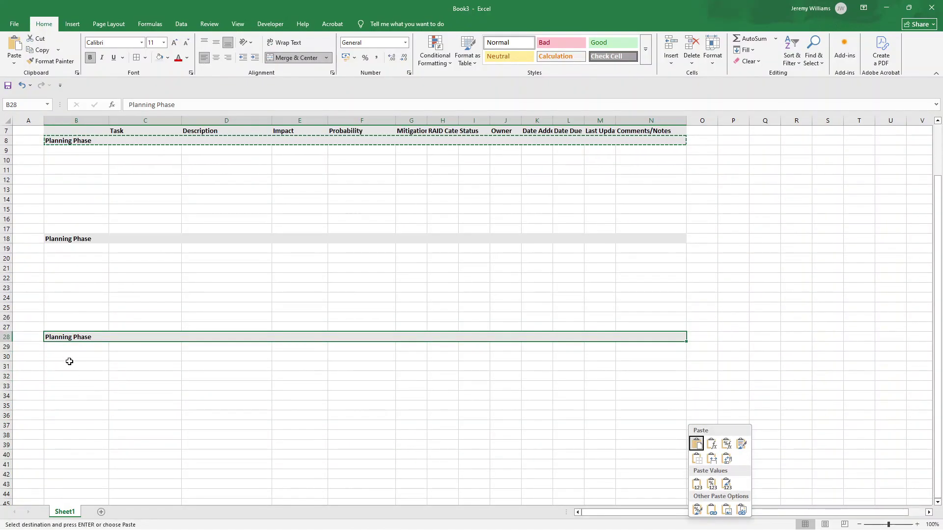
{"action": "left_click", "coordinate": [69, 347]}
{"action": "left_click", "coordinate": [71, 357]}
{"action": "left_click", "coordinate": [71, 366]}
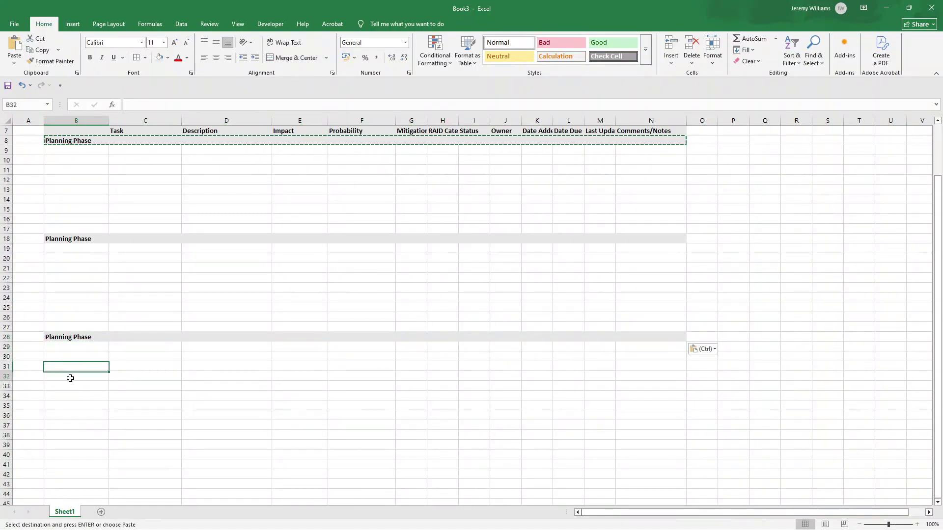
{"action": "left_click", "coordinate": [71, 376]}
{"action": "left_click", "coordinate": [71, 386]}
{"action": "left_click", "coordinate": [71, 396]}
{"action": "left_click", "coordinate": [72, 404]}
{"action": "left_click", "coordinate": [74, 415]}
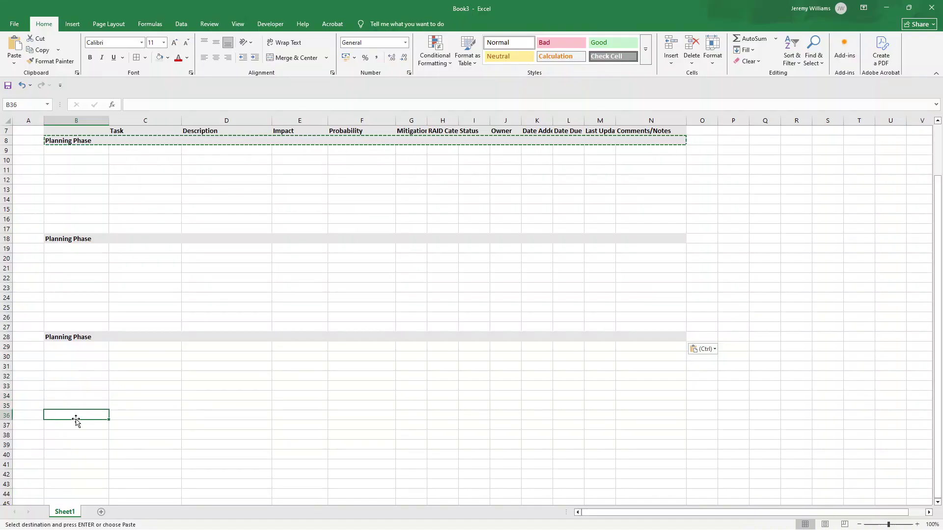
{"action": "left_click", "coordinate": [75, 425]}
{"action": "left_click", "coordinate": [76, 434]}
{"action": "key", "text": "ctrl+v"}
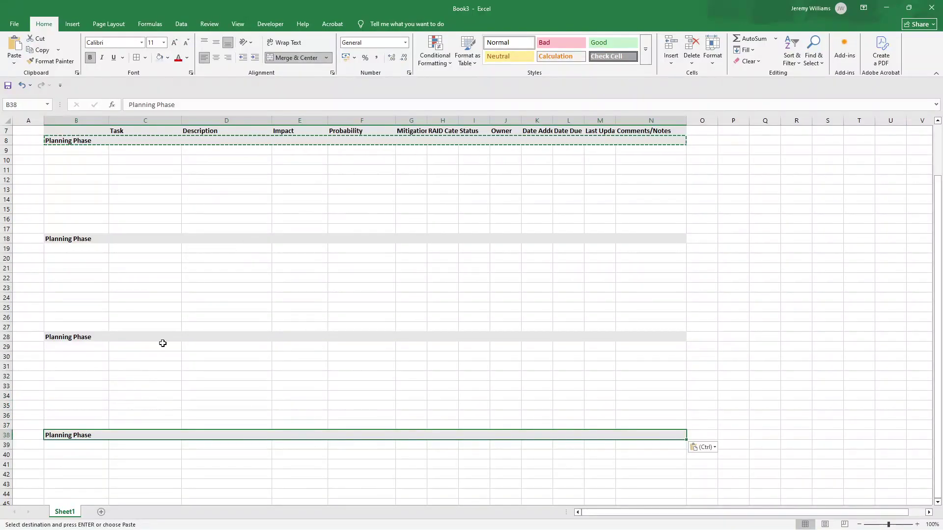
{"action": "scroll", "coordinate": [105, 162], "scroll_direction": "up", "scroll_amount": 1}
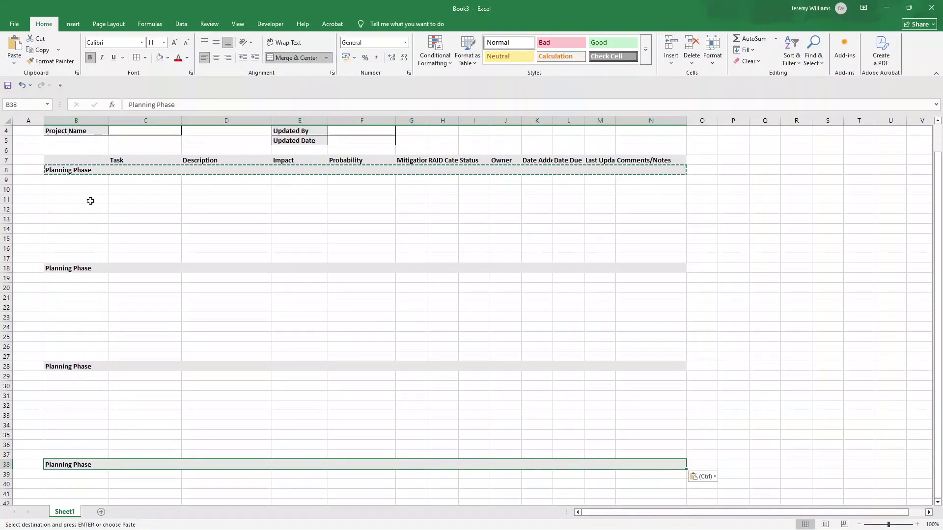
- Retitle the copied headers: row 18 'In Progress', row 28 'Deliverables', row 38 'Results'
{"action": "double_click", "coordinate": [63, 270]}
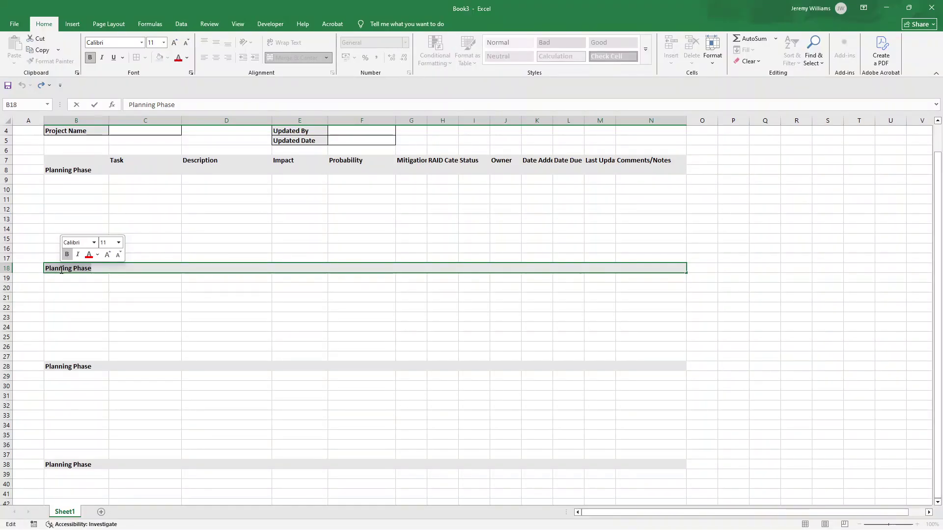
{"action": "key", "text": "BackSpace"}
{"action": "key", "text": "BackSpace"}
{"action": "key", "text": "BackSpace"}
{"action": "key", "text": "BackSpace"}
{"action": "key", "text": "BackSpace"}
{"action": "key", "text": "BackSpace"}
{"action": "key", "text": "BackSpace"}
{"action": "key", "text": "BackSpace"}
{"action": "key", "text": "BackSpace"}
{"action": "key", "text": "BackSpace"}
{"action": "key", "text": "BackSpace"}
{"action": "key", "text": "BackSpace"}
{"action": "key", "text": "BackSpace"}
{"action": "key", "text": "BackSpace"}
{"action": "type", "text": "In"}
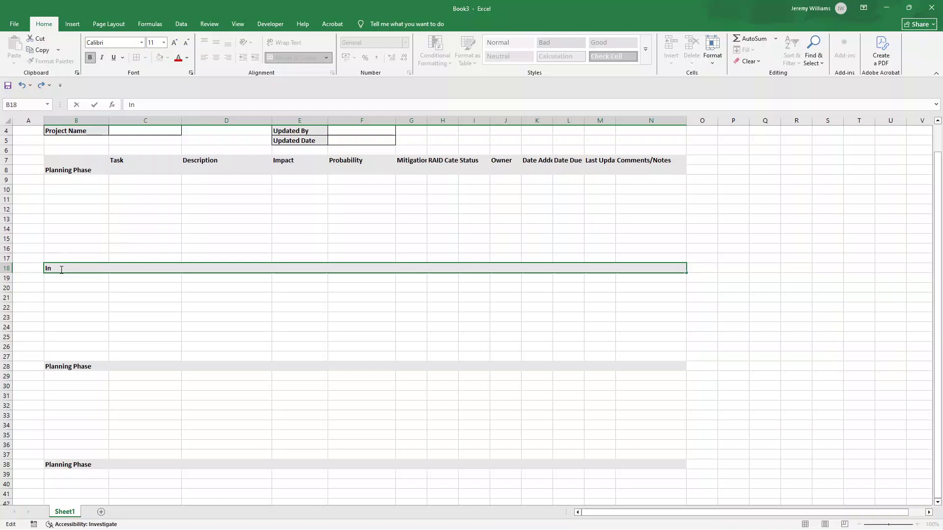
{"action": "type", "text": " Progress"}
{"action": "key", "text": "Return"}
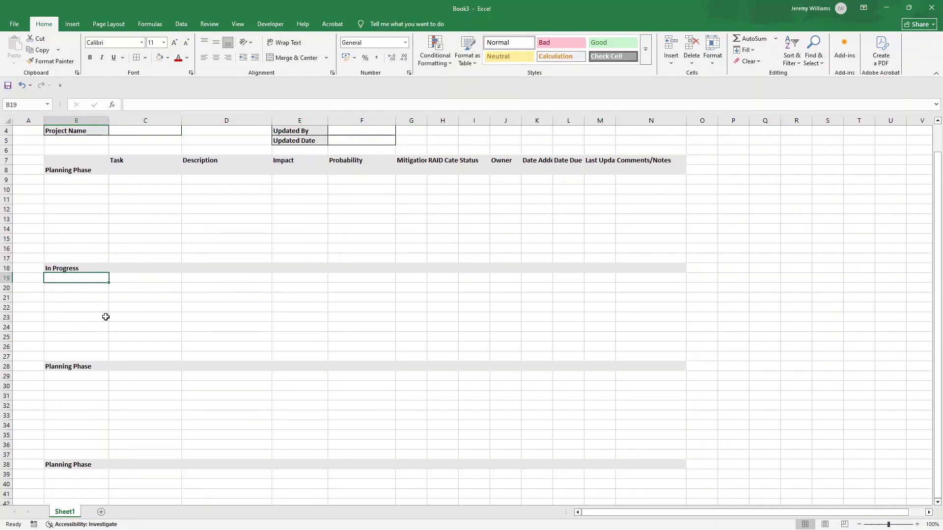
{"action": "left_click", "coordinate": [79, 366]}
{"action": "type", "text": "DElivered"}
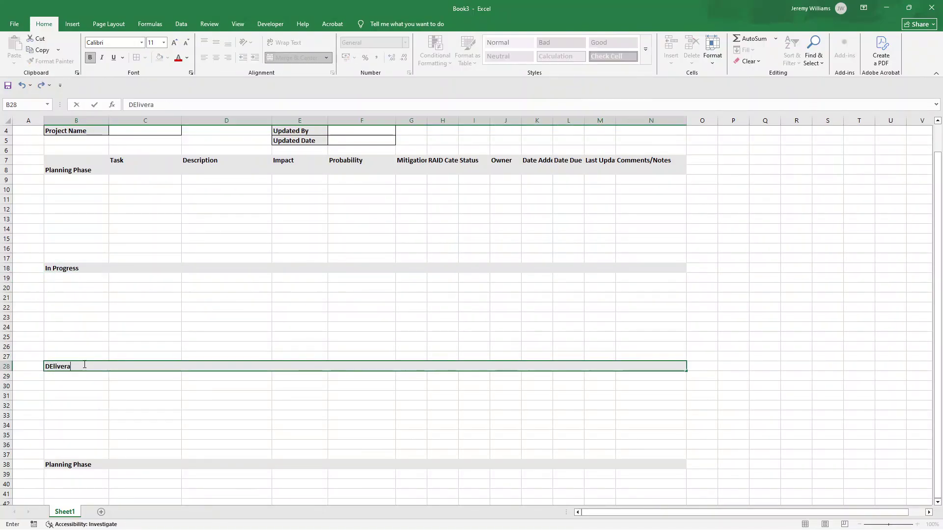
{"action": "key", "text": "BackSpace"}
{"action": "key", "text": "BackSpace"}
{"action": "key", "text": "BackSpace"}
{"action": "key", "text": "BackSpace"}
{"action": "key", "text": "BackSpace"}
{"action": "key", "text": "BackSpace"}
{"action": "key", "text": "BackSpace"}
{"action": "key", "text": "BackSpace"}
{"action": "key", "text": "BackSpace"}
{"action": "type", "text": "Deliverables"}
{"action": "key", "text": "Return"}
{"action": "left_click", "coordinate": [71, 465]}
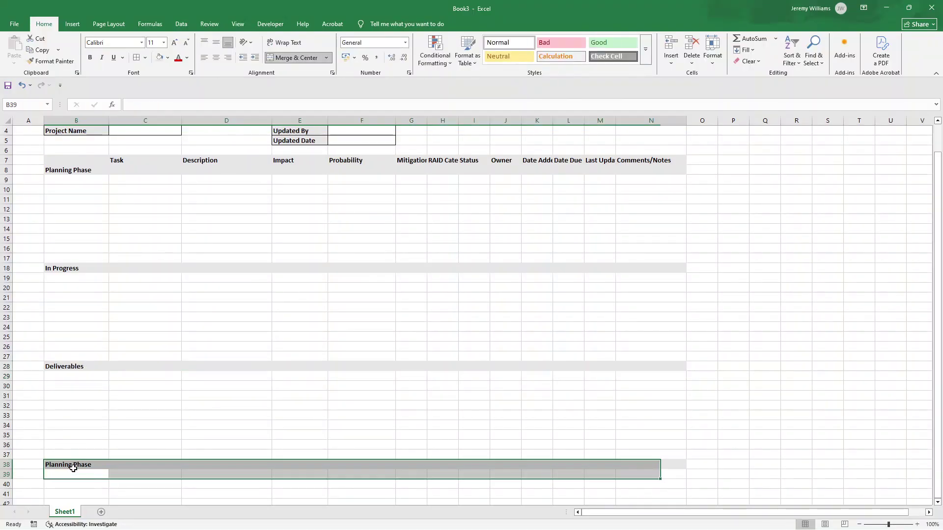
{"action": "type", "text": "Results"}
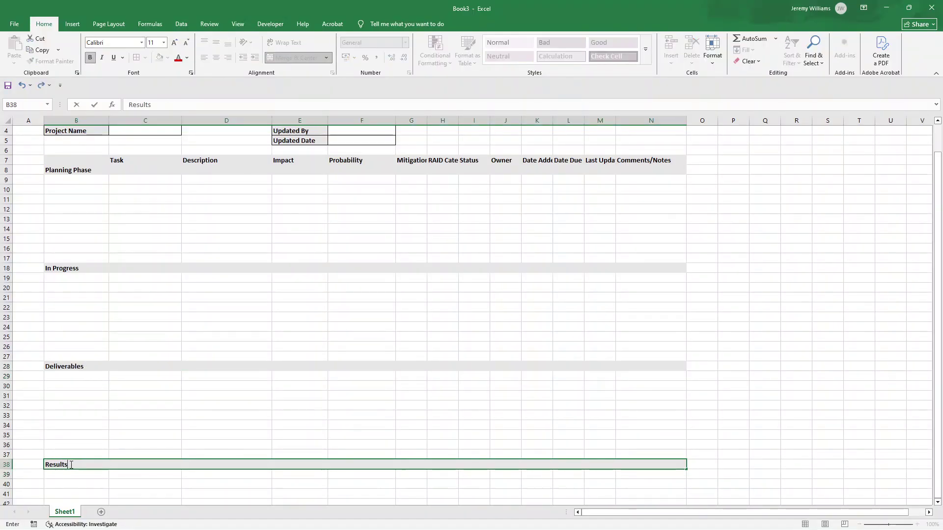
{"action": "left_click", "coordinate": [135, 328]}
{"action": "left_click", "coordinate": [87, 186]}
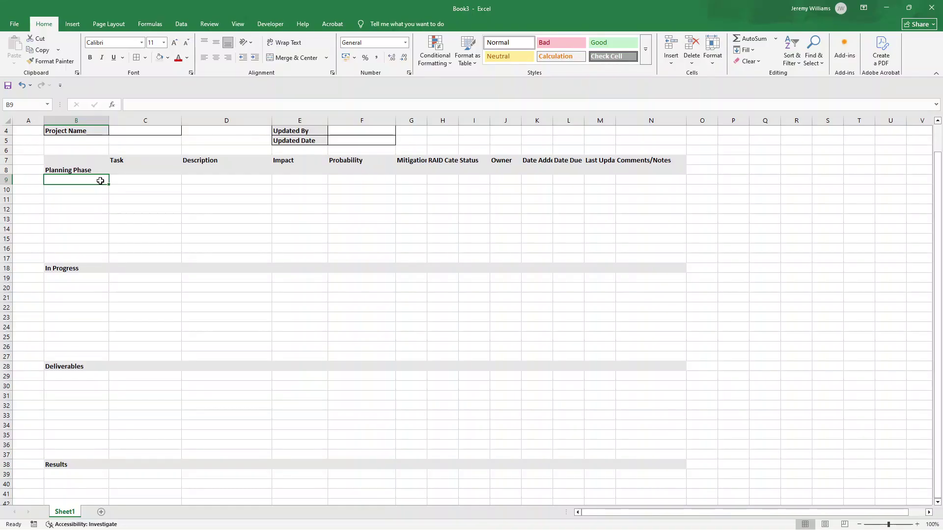
{"action": "left_click", "coordinate": [95, 276]}
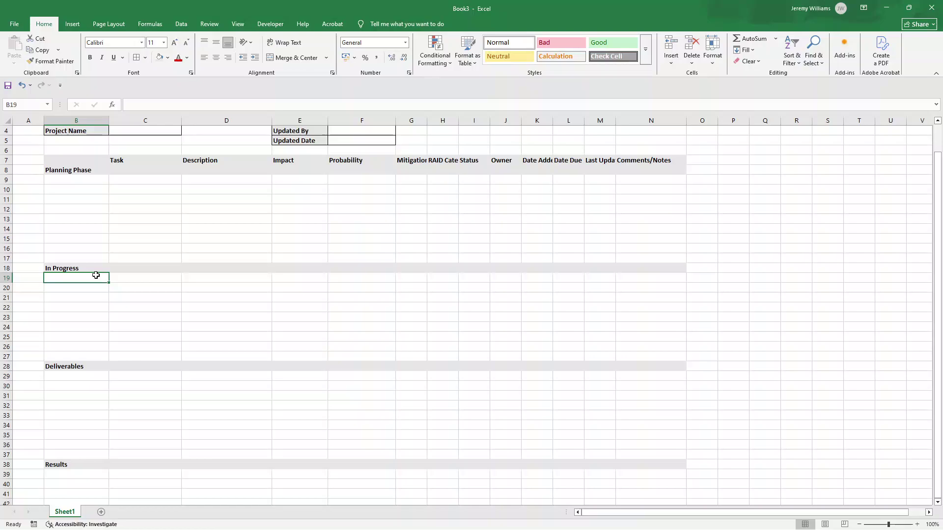
{"action": "left_click", "coordinate": [80, 374]}
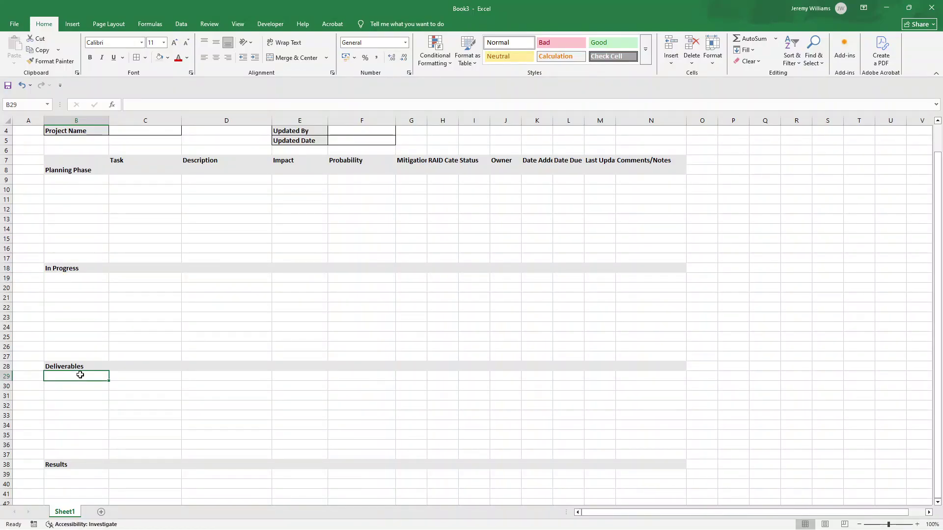
{"action": "scroll", "coordinate": [80, 378], "scroll_direction": "down", "scroll_amount": 2}
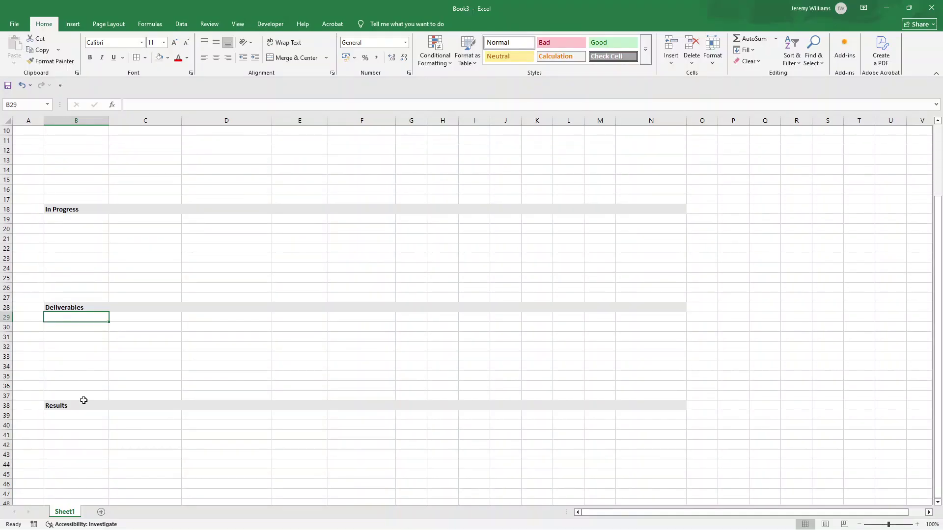
{"action": "left_click", "coordinate": [83, 413]}
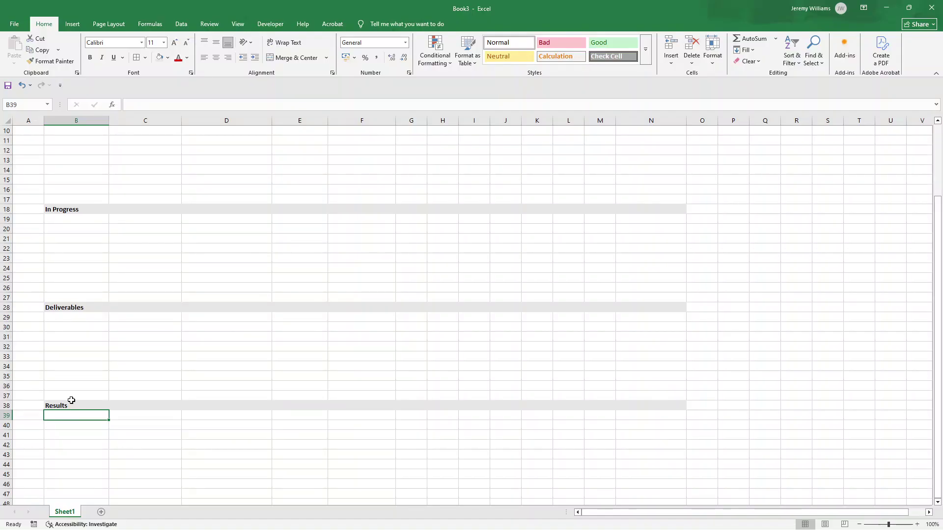
{"action": "scroll", "coordinate": [135, 386], "scroll_direction": "up", "scroll_amount": 3}
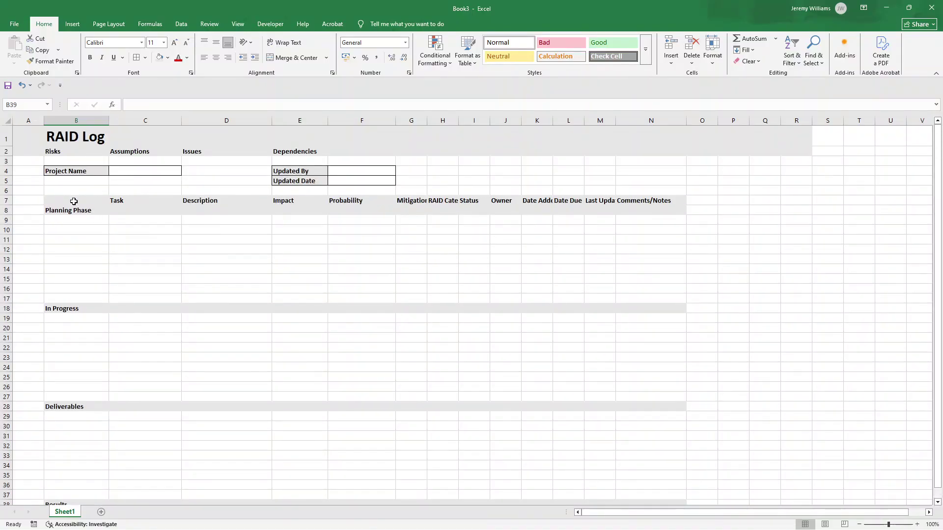
- Apply All Borders to the RAID table from the row 7 headings downward
{"action": "left_click_drag", "start_coordinate": [74, 201], "coordinate": [617, 327]}
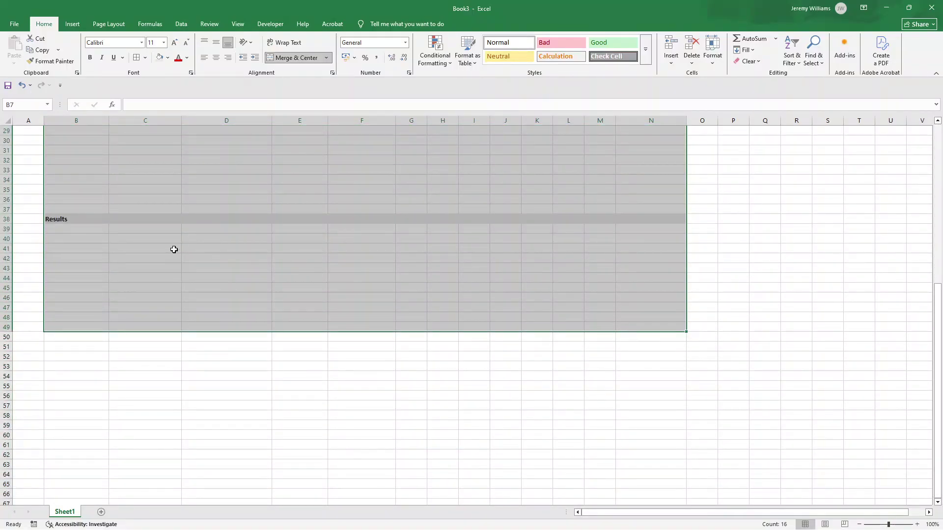
{"action": "scroll", "coordinate": [185, 142], "scroll_direction": "up", "scroll_amount": 4}
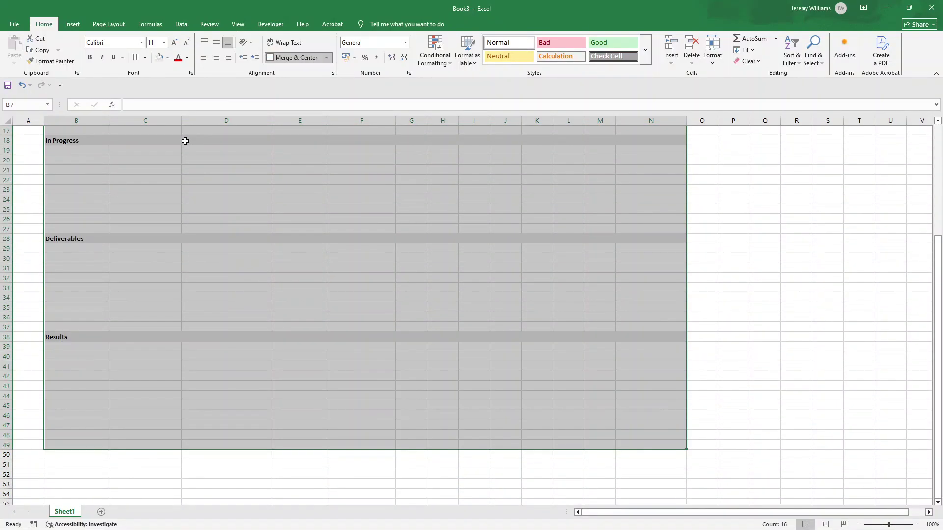
{"action": "left_click", "coordinate": [137, 58]}
{"action": "scroll", "coordinate": [187, 187], "scroll_direction": "up", "scroll_amount": 5}
{"action": "left_click", "coordinate": [166, 240]}
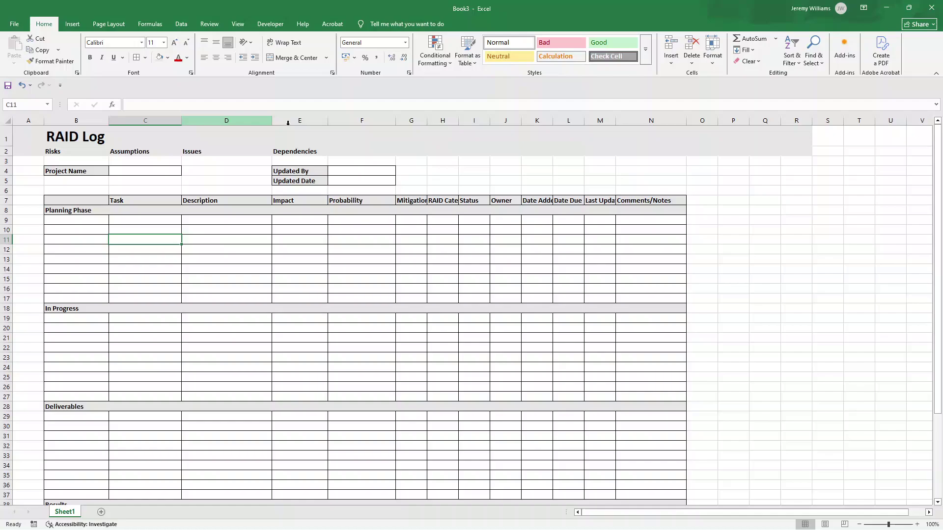
- Widen column G and wrap the Mitigation/ Action header text
{"action": "left_click_drag", "start_coordinate": [427, 120], "coordinate": [458, 121]}
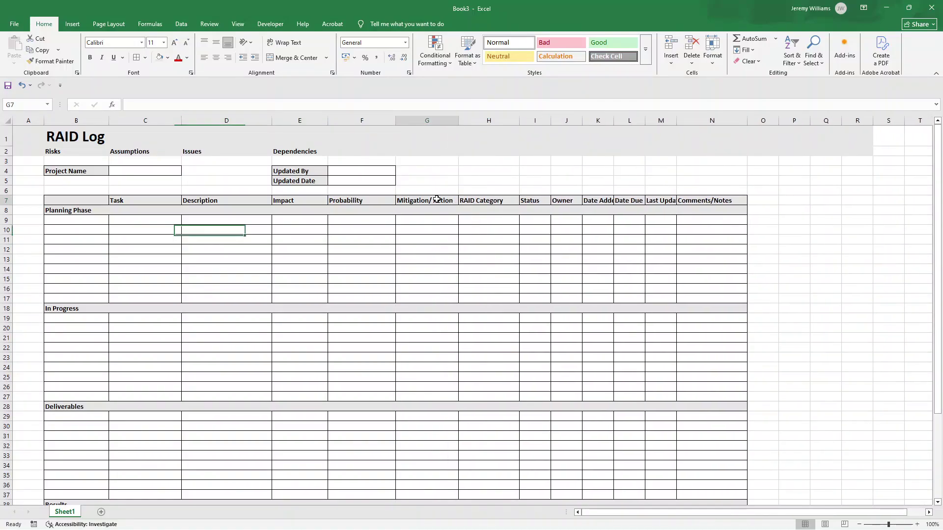
{"action": "left_click", "coordinate": [426, 201]}
{"action": "left_click", "coordinate": [299, 46]}
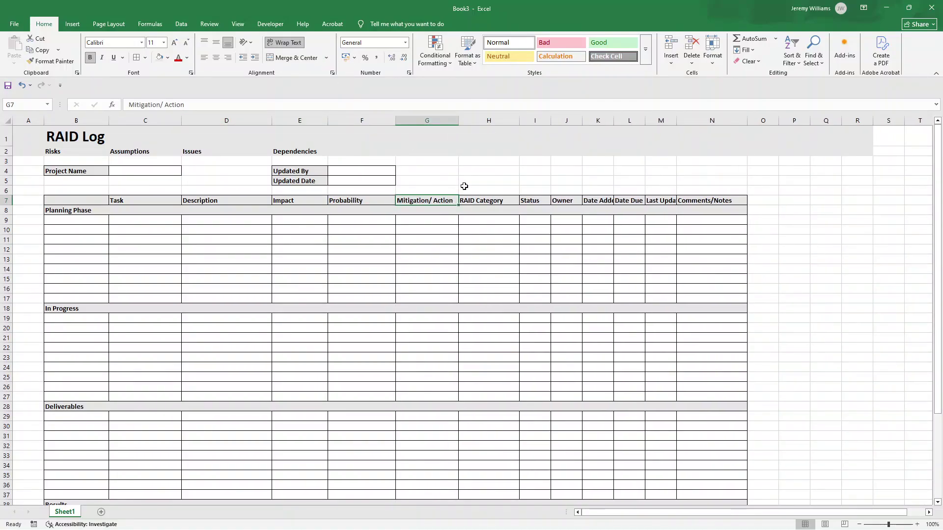
{"action": "left_click", "coordinate": [524, 179]}
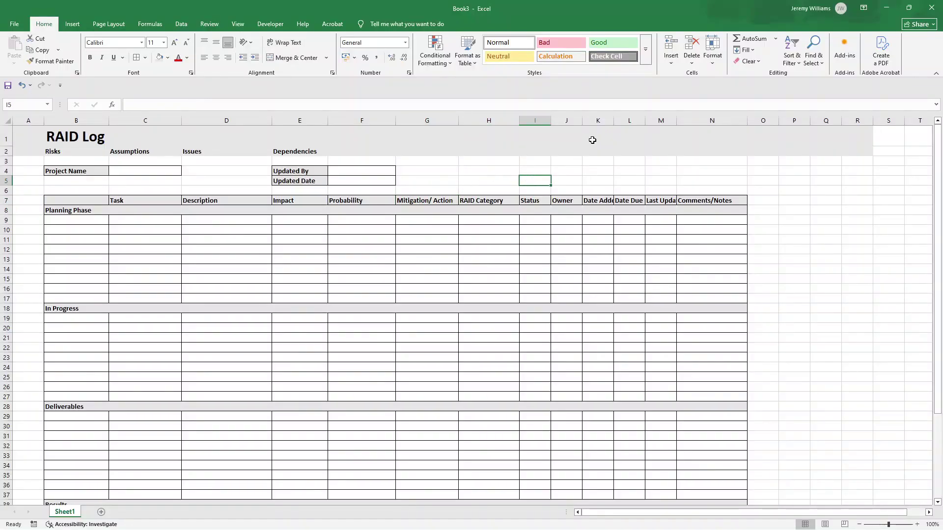
- Widen the Date Added, Date Due, Last Updated and Comments/Notes columns
{"action": "left_click_drag", "start_coordinate": [614, 120], "coordinate": [672, 120]}
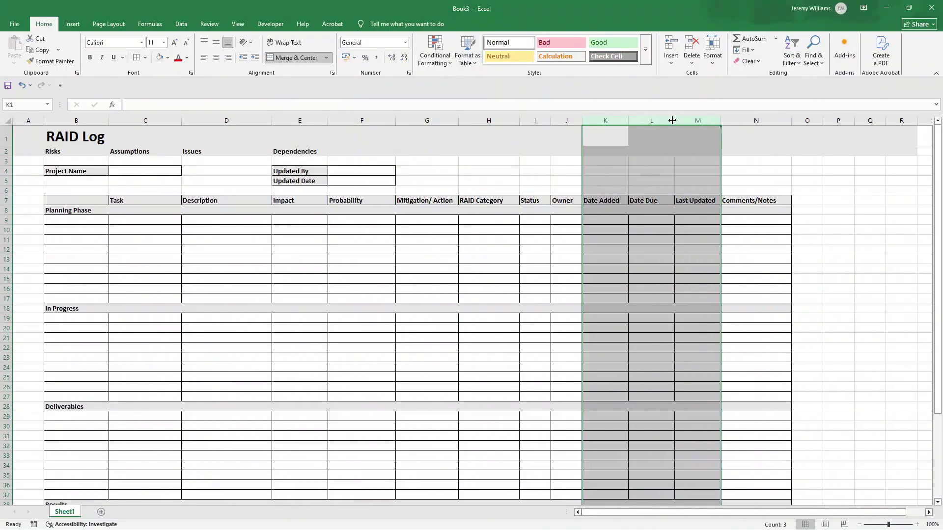
{"action": "left_click", "coordinate": [737, 120]}
{"action": "left_click_drag", "start_coordinate": [791, 120], "coordinate": [857, 121]}
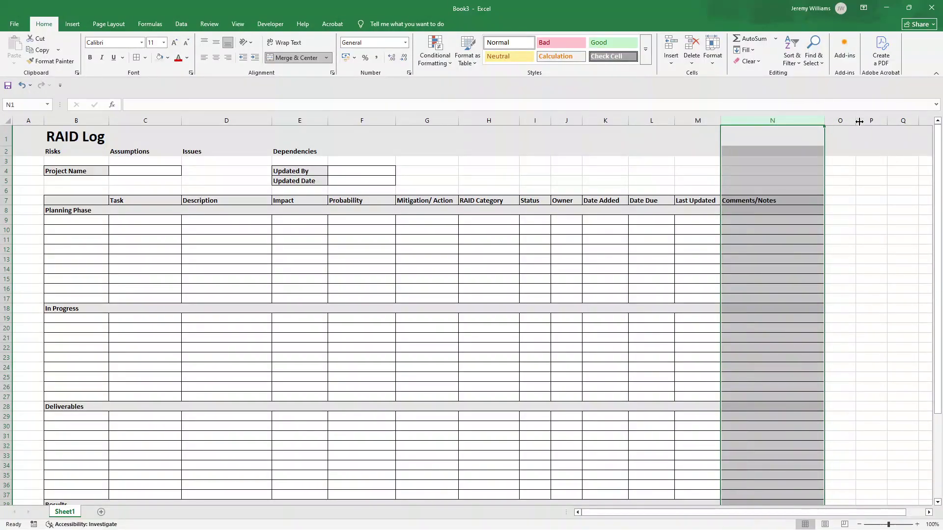
{"action": "left_click", "coordinate": [351, 245]}
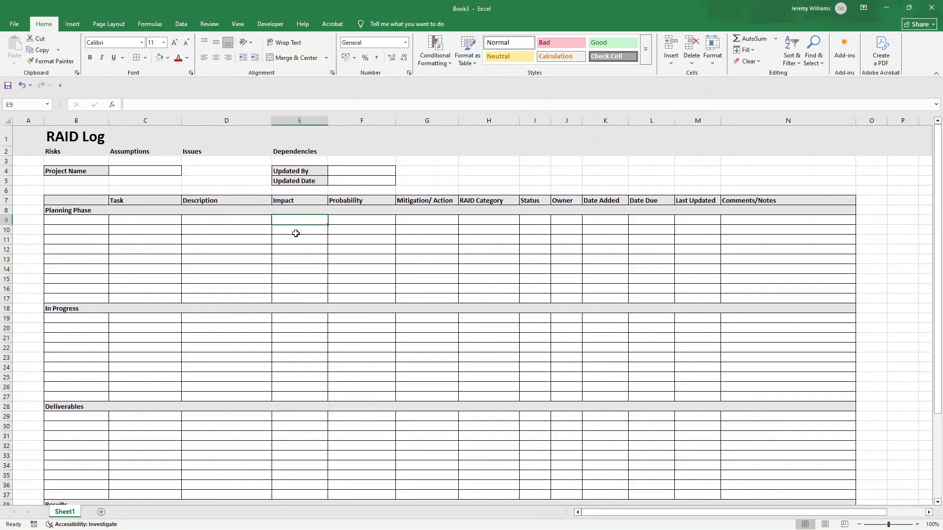
- Select the Impact, Probability, RAID Category and Status header cells in turn
{"action": "left_click", "coordinate": [297, 222]}
{"action": "key", "text": "Down"}
{"action": "key", "text": "Down"}
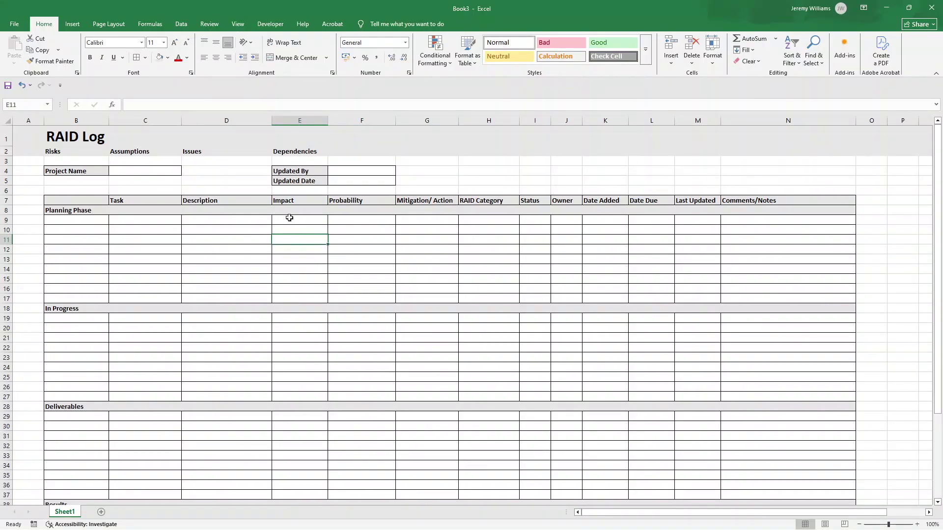
{"action": "left_click", "coordinate": [293, 201]}
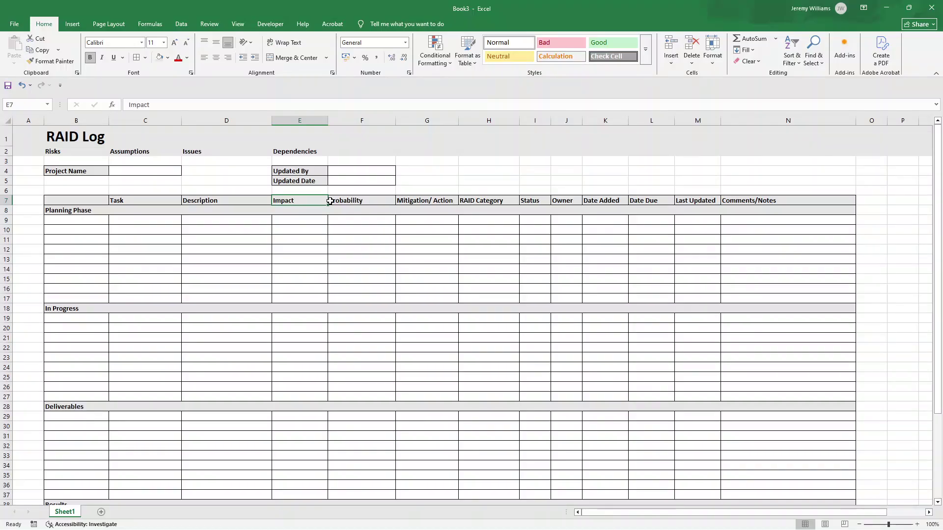
{"action": "left_click", "coordinate": [330, 201]}
{"action": "left_click", "coordinate": [481, 202]}
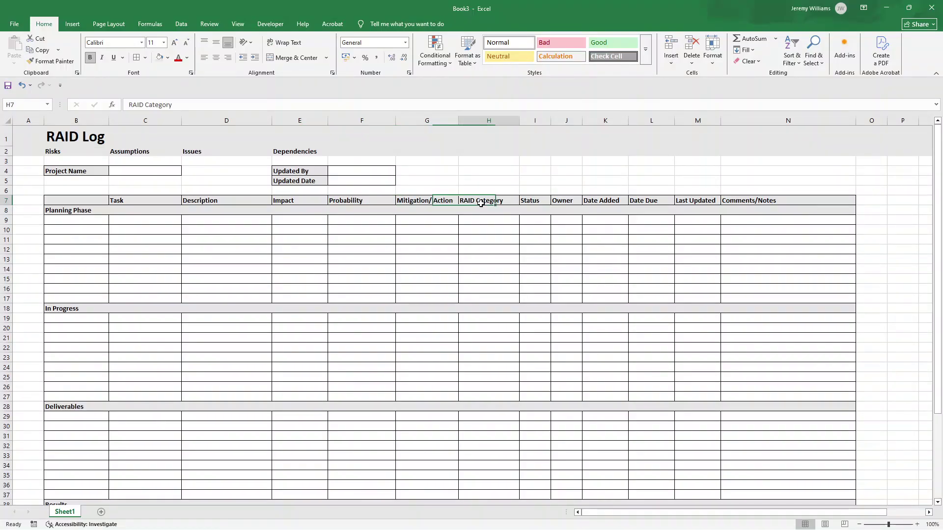
{"action": "left_click", "coordinate": [534, 206]}
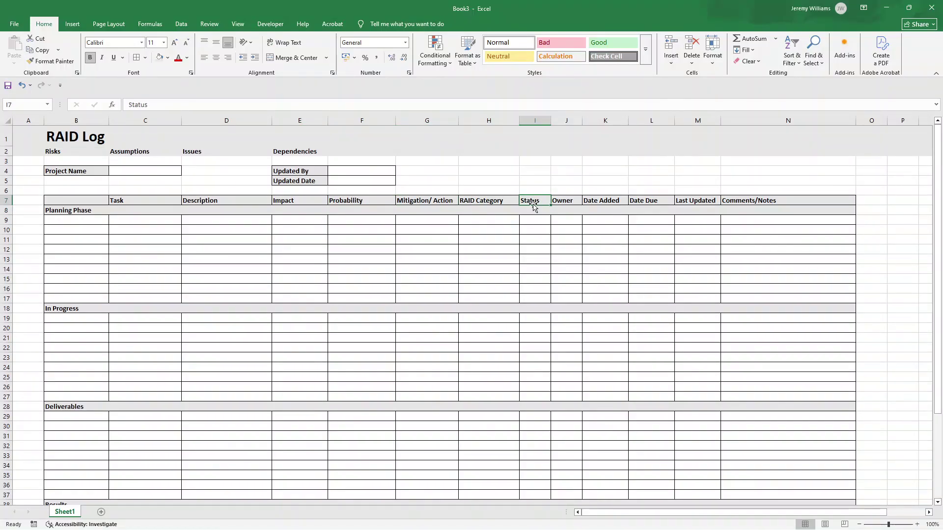
- Rename Sheet1 to 'RAID Log' and add a new sheet named 'Dropdown Values'
{"action": "double_click", "coordinate": [71, 511]}
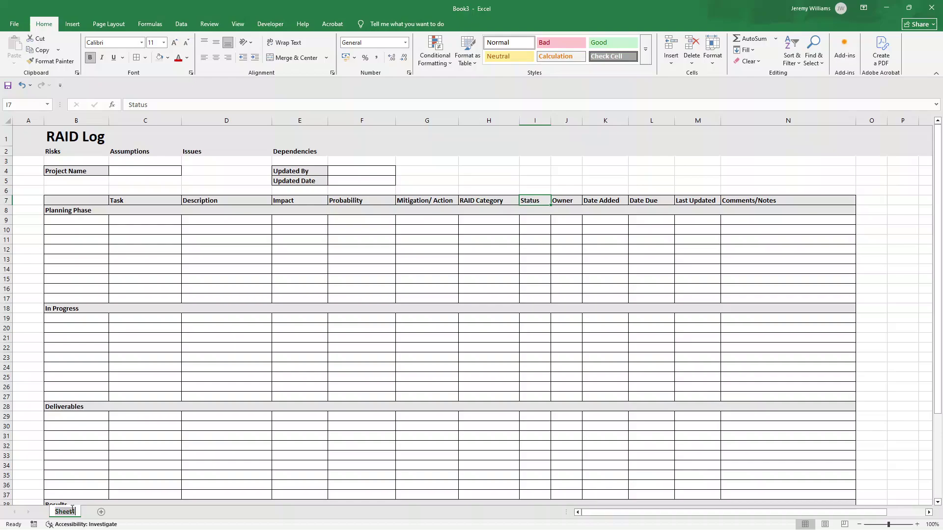
{"action": "type", "text": "RAID LOG"}
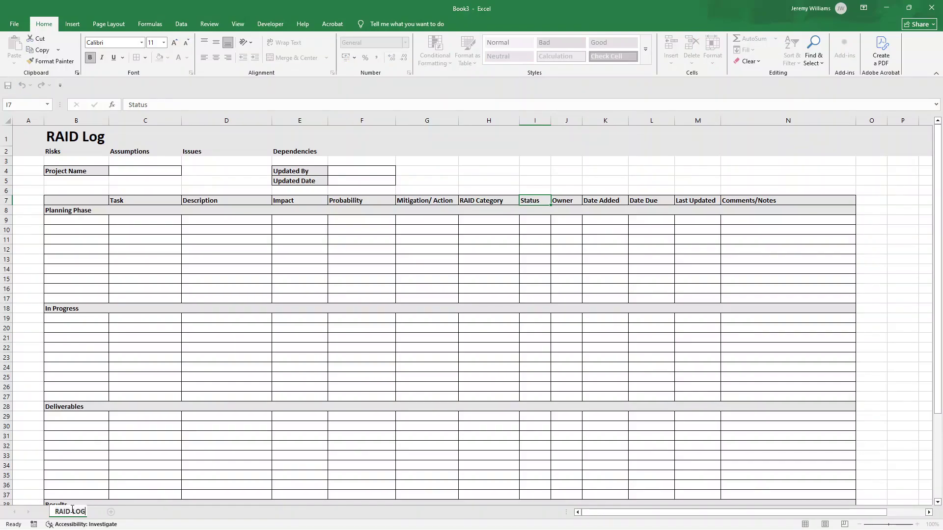
{"action": "key", "text": "BackSpace"}
{"action": "key", "text": "BackSpace"}
{"action": "type", "text": "og"}
{"action": "key", "text": "Return"}
{"action": "left_click", "coordinate": [109, 512]}
{"action": "double_click", "coordinate": [103, 512]}
{"action": "type", "text": "D"}
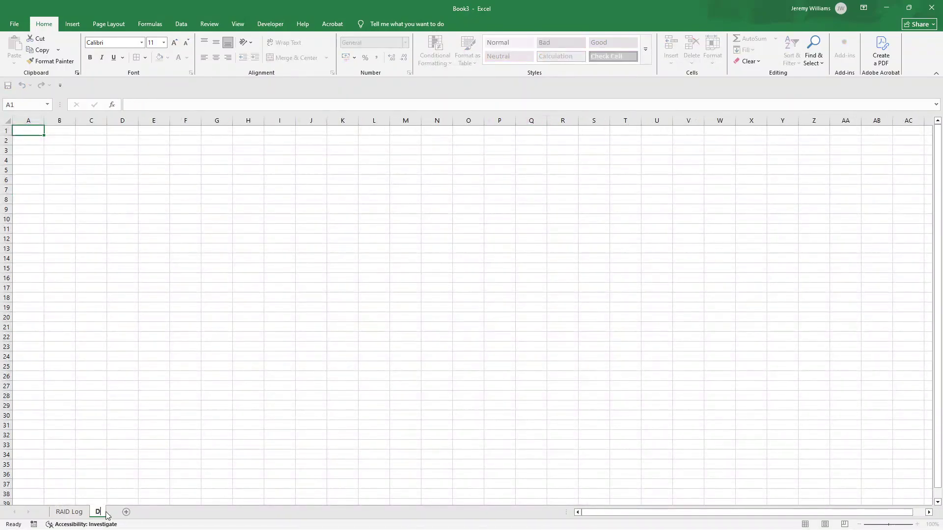
{"action": "type", "text": "ropdown Values"}
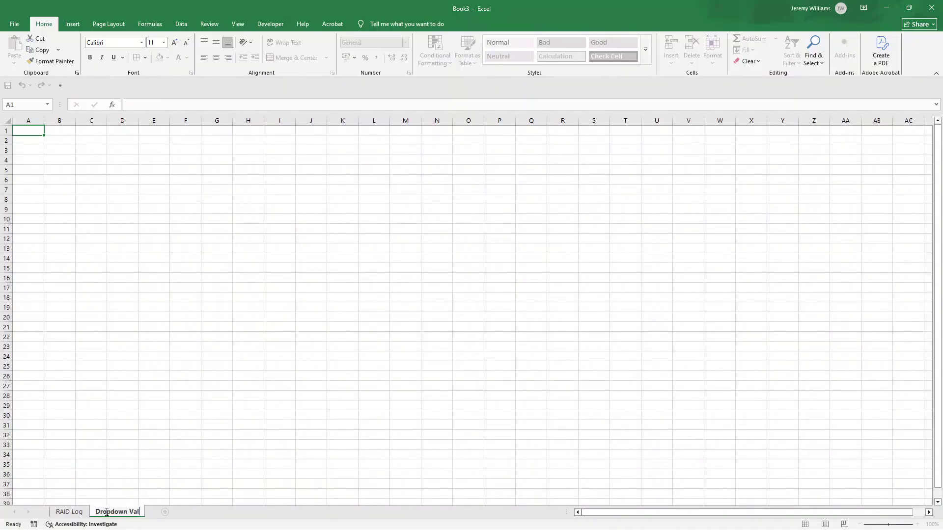
{"action": "left_click", "coordinate": [65, 139]}
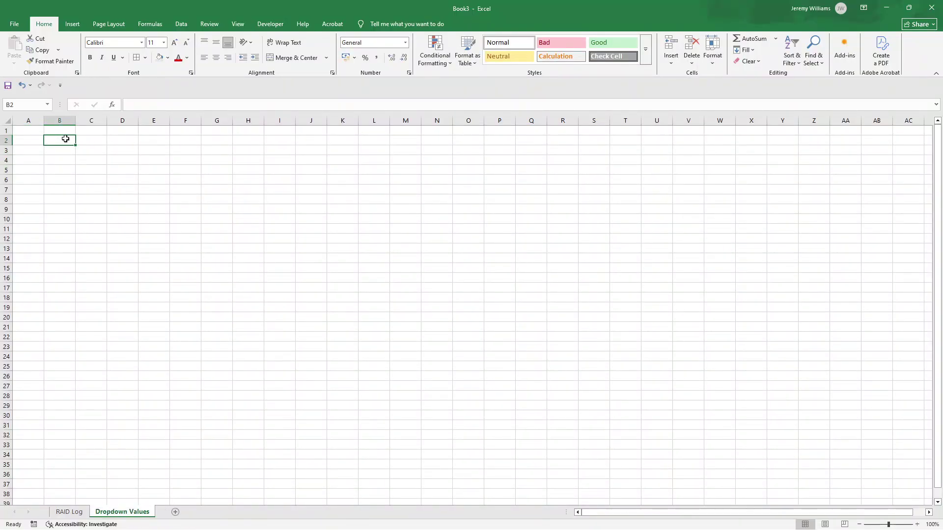
- Enter headings RAID Category in B2, Impact in D2, Probability in F2 and Status in H2
{"action": "type", "text": "R"}
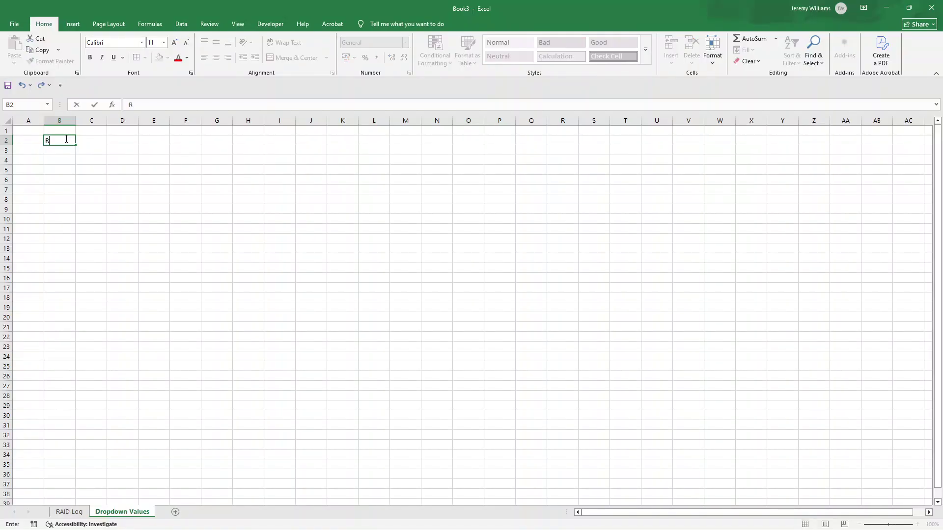
{"action": "type", "text": "AID Catgory"}
{"action": "key", "text": "Return"}
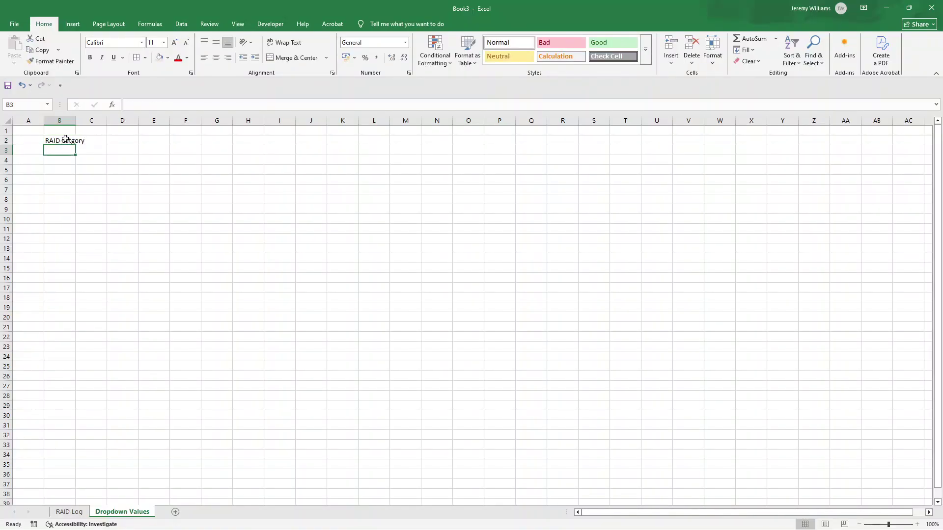
{"action": "left_click", "coordinate": [67, 137]}
{"action": "left_click", "coordinate": [156, 104]}
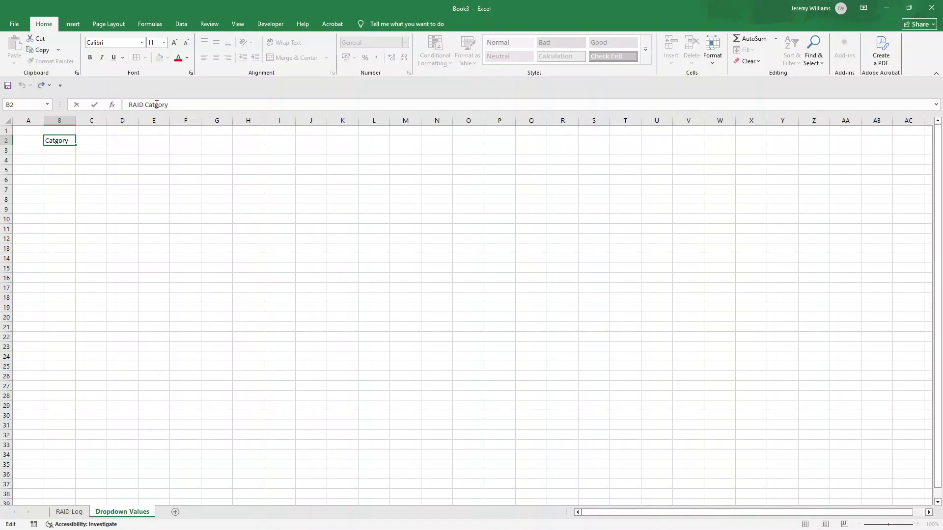
{"action": "type", "text": "e"}
{"action": "left_click", "coordinate": [120, 142]}
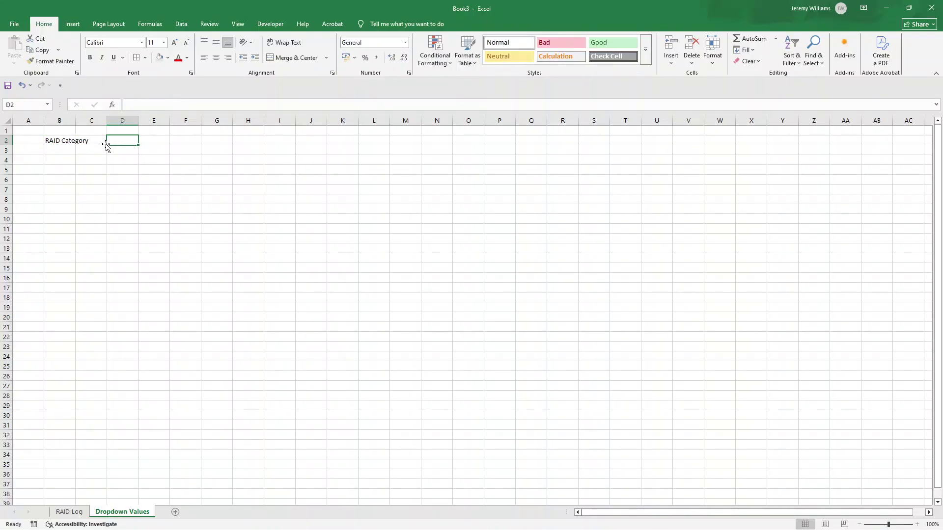
{"action": "type", "text": "Impact"}
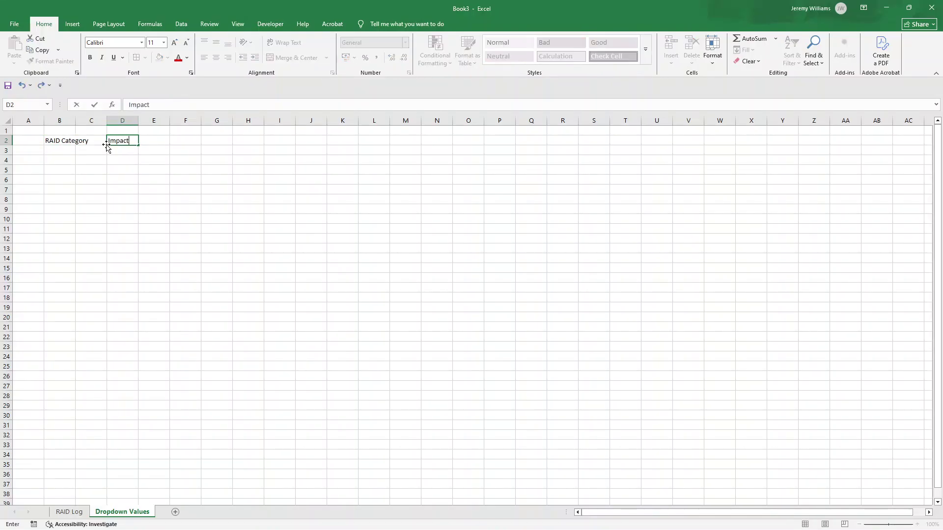
{"action": "left_click", "coordinate": [107, 148]}
{"action": "key", "text": "Right"}
{"action": "key", "text": "Right"}
{"action": "type", "text": "Pro"}
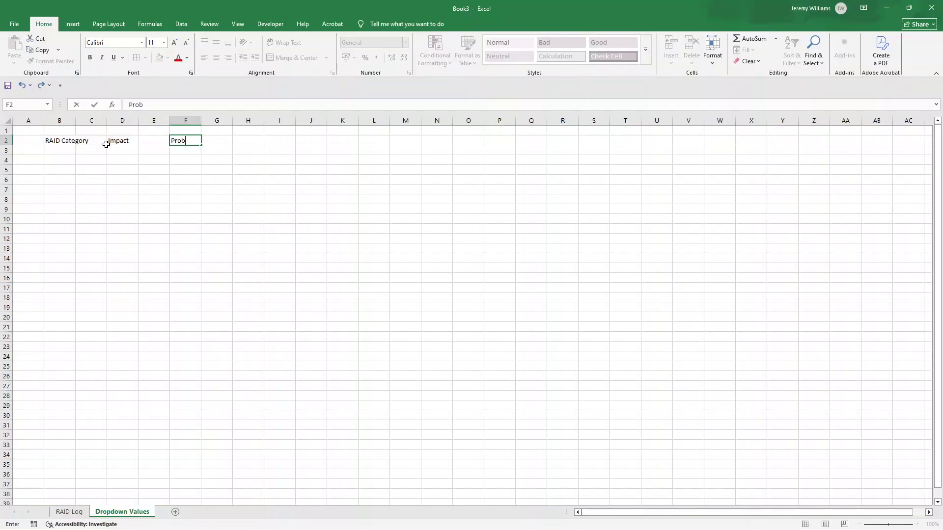
{"action": "type", "text": "bability"}
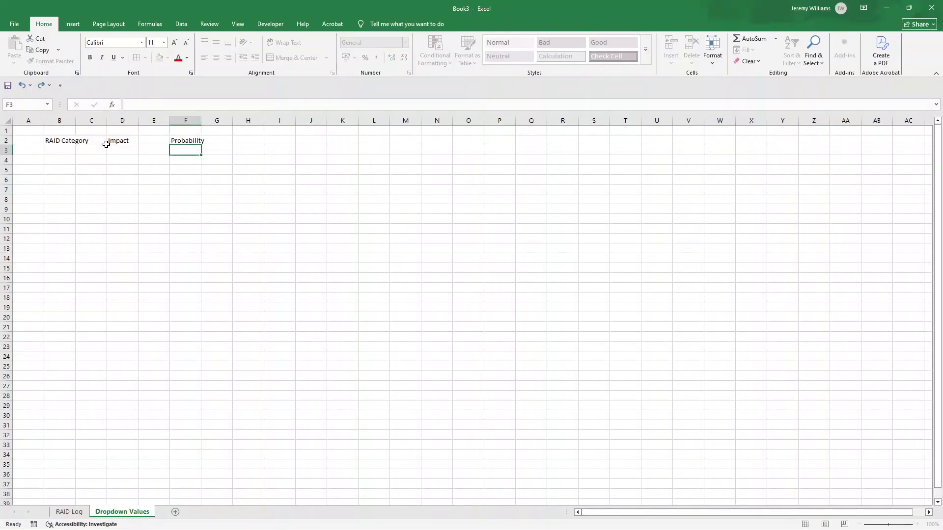
{"action": "key", "text": "Right"}
{"action": "key", "text": "Right"}
{"action": "type", "text": "Status"}
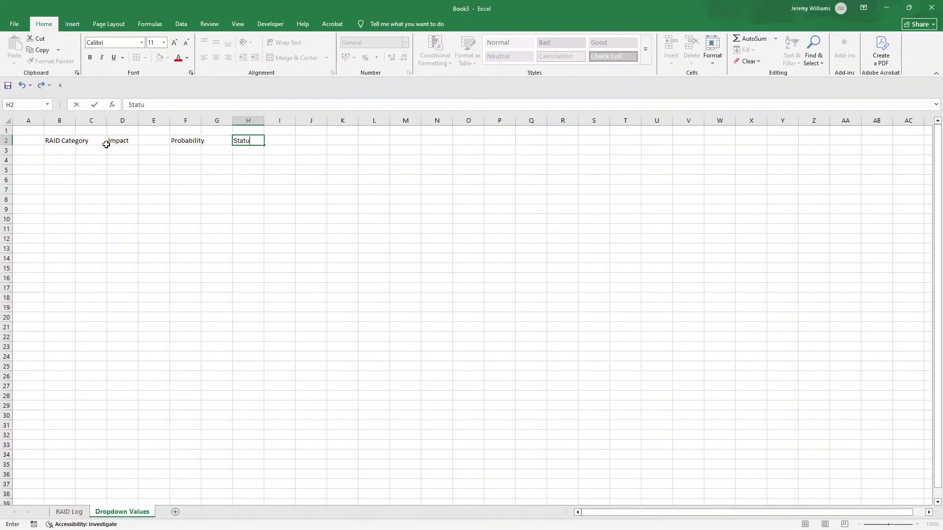
{"action": "key", "text": "Return"}
- Autofit column B and make all four headings bold, matching their formatting with Format Painter
{"action": "double_click", "coordinate": [75, 120]}
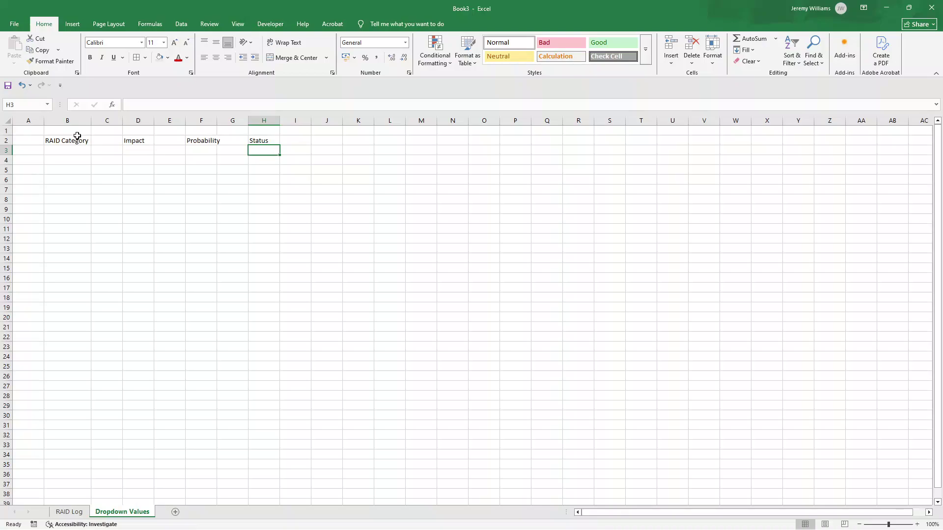
{"action": "left_click", "coordinate": [76, 141]}
{"action": "left_click", "coordinate": [94, 58]}
{"action": "left_click", "coordinate": [138, 140]}
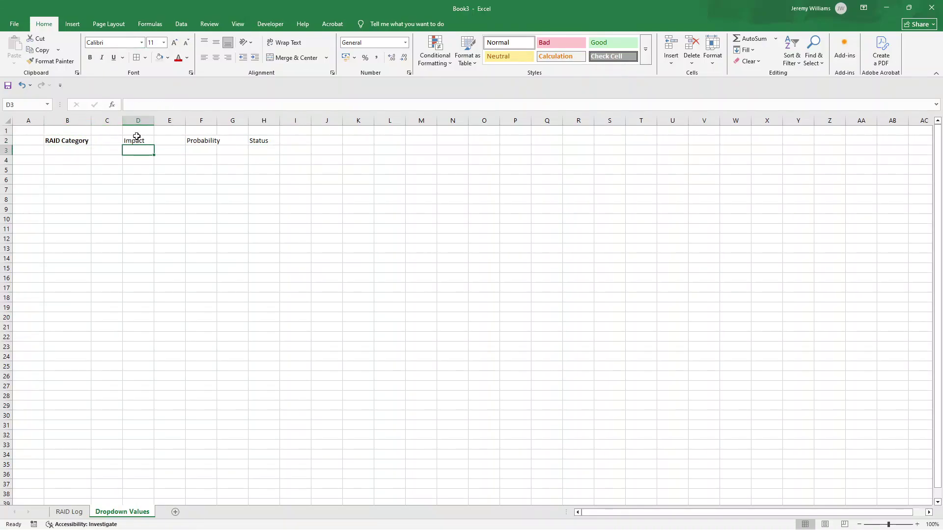
{"action": "left_click", "coordinate": [90, 57]}
{"action": "left_click", "coordinate": [200, 141]}
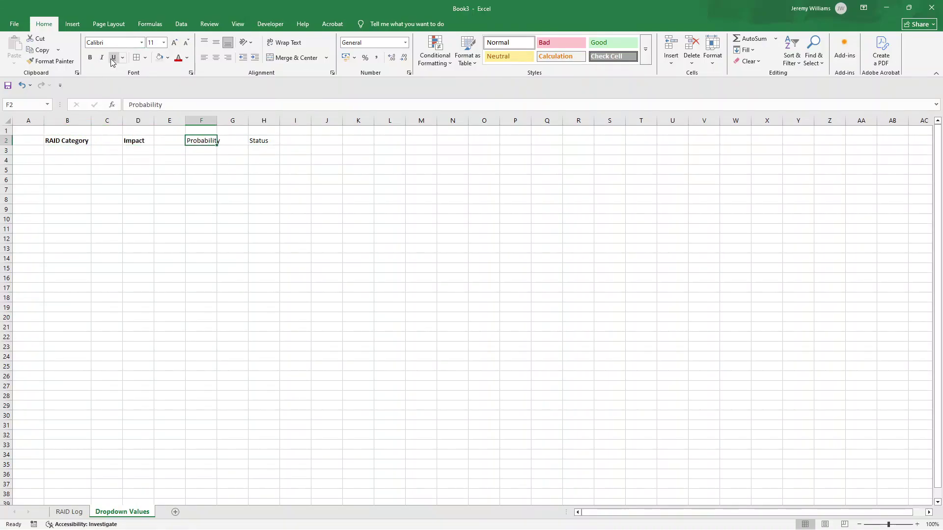
{"action": "left_click", "coordinate": [90, 57]}
{"action": "left_click", "coordinate": [252, 138]}
{"action": "left_click", "coordinate": [90, 58]}
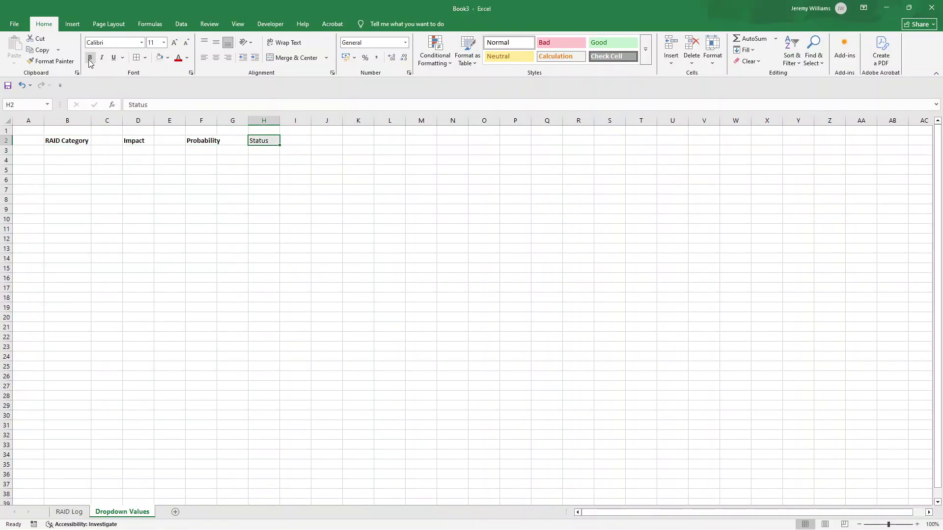
{"action": "left_click", "coordinate": [54, 61]}
{"action": "left_click", "coordinate": [204, 141]}
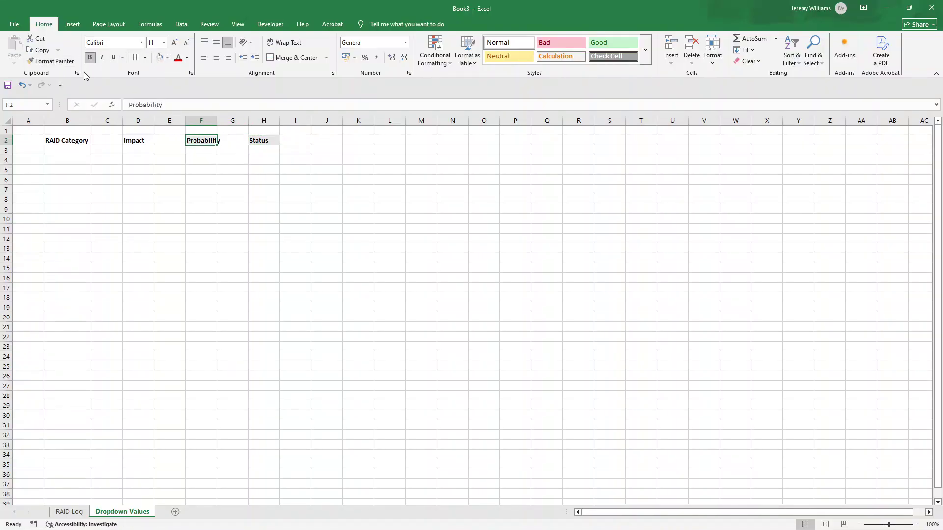
{"action": "left_click", "coordinate": [54, 61]}
{"action": "left_click", "coordinate": [136, 140]}
{"action": "left_click", "coordinate": [54, 60]}
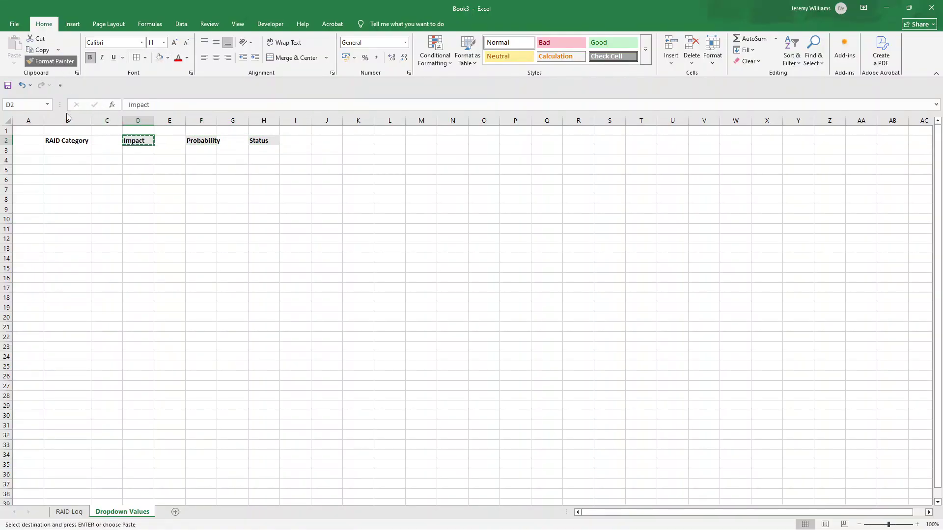
{"action": "left_click", "coordinate": [81, 141]}
{"action": "left_click", "coordinate": [86, 152]}
- List Risk, Assumption, Issue and Dependency in B3:B6 and give B2:B6 all borders
{"action": "type", "text": "Ri"}
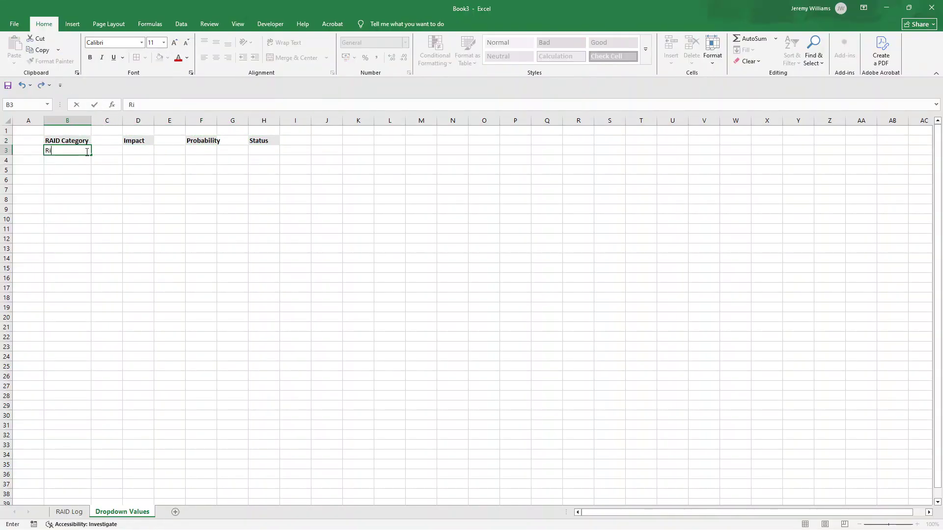
{"action": "type", "text": "sk"}
{"action": "key", "text": "Return"}
{"action": "type", "text": "Issue"}
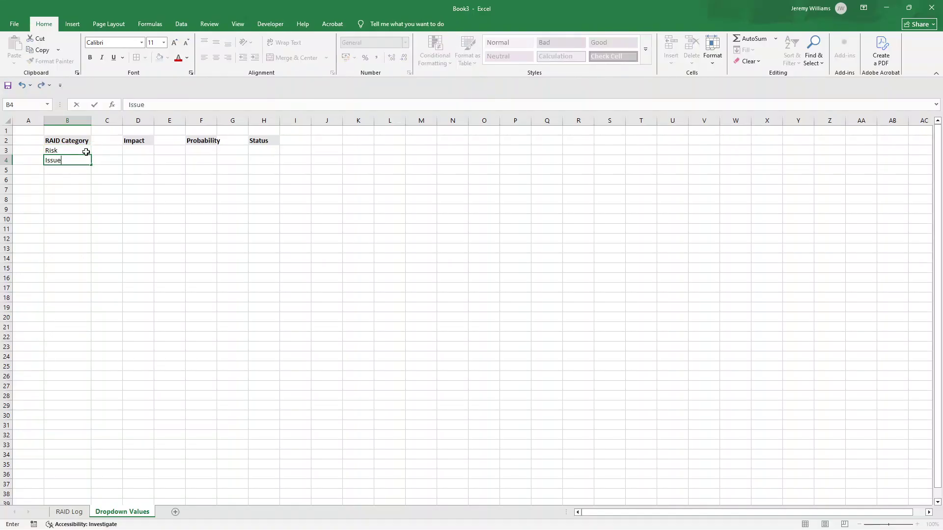
{"action": "key", "text": "Return"}
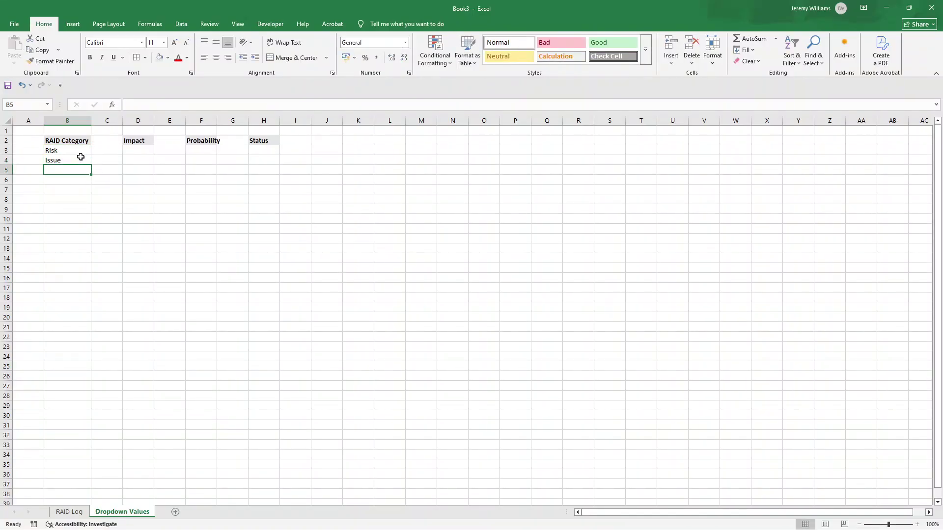
{"action": "key", "text": "Up"}
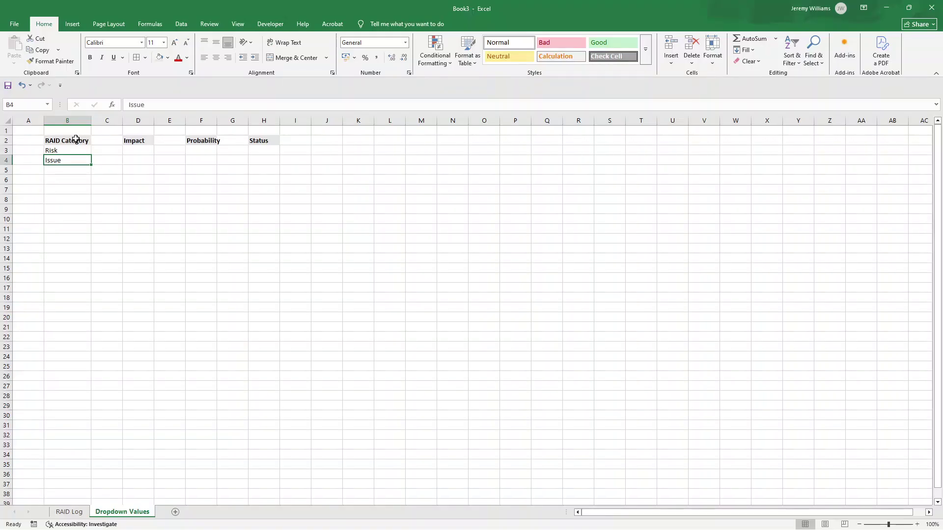
{"action": "type", "text": "Assumption"}
{"action": "key", "text": "Return"}
{"action": "type", "text": "Issue"}
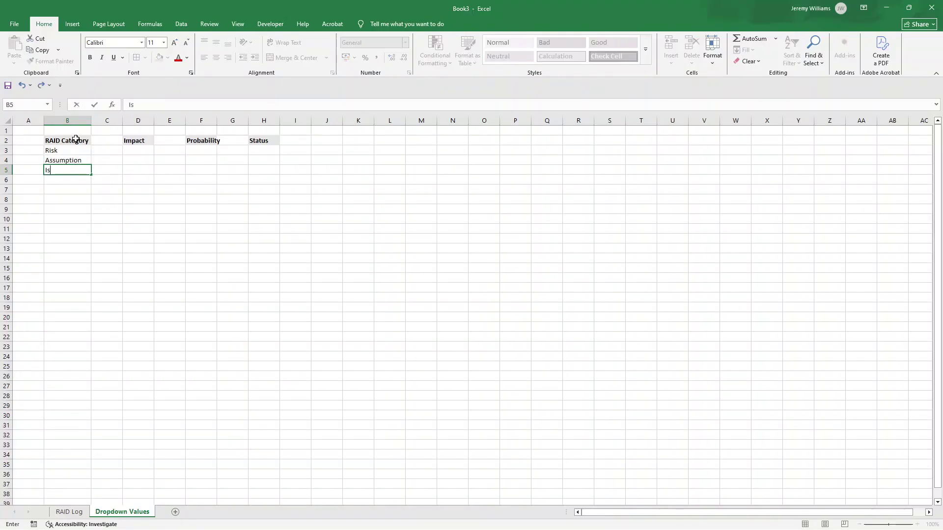
{"action": "key", "text": "Return"}
{"action": "type", "text": "Dependency"}
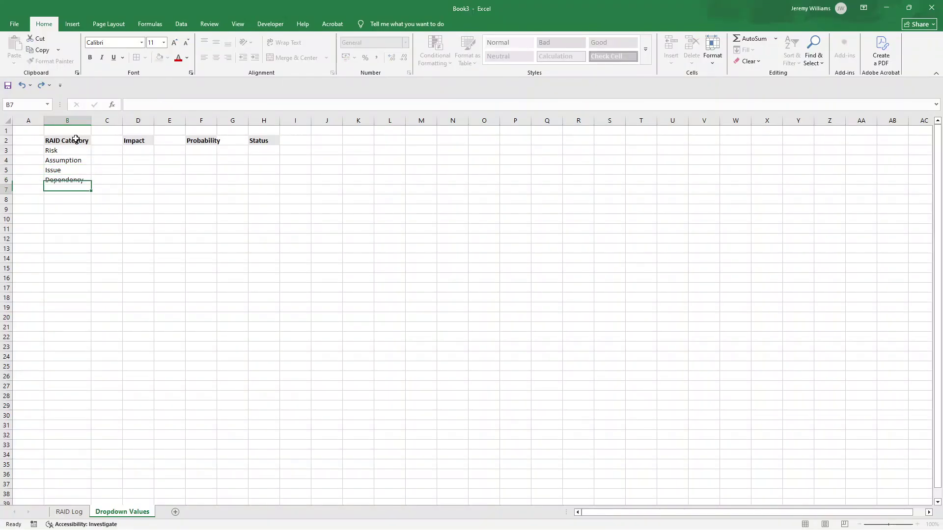
{"action": "key", "text": "ctrl+Return"}
{"action": "left_click_drag", "start_coordinate": [76, 139], "coordinate": [74, 180]}
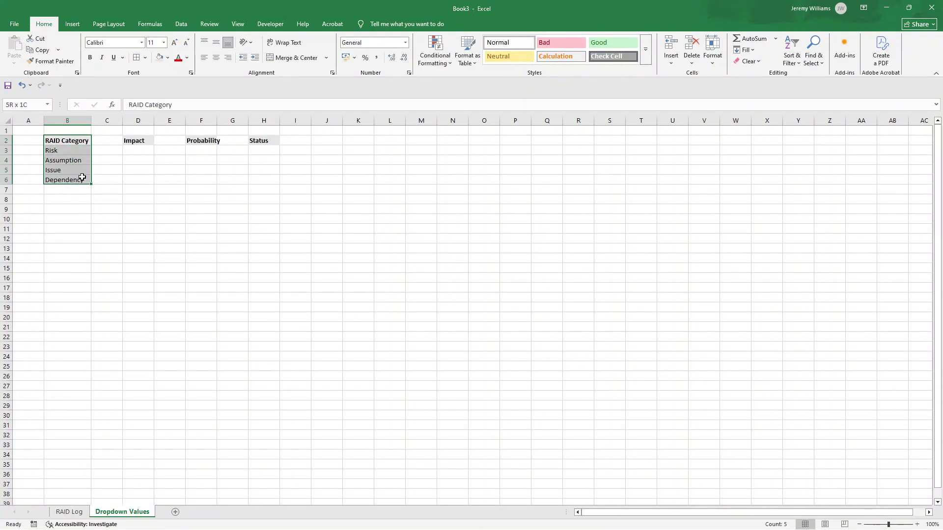
{"action": "left_click", "coordinate": [136, 57]}
- Enter Impact values Low, Medium, High and Critical in D3:D6
{"action": "left_click", "coordinate": [133, 151]}
{"action": "type", "text": "Low"}
{"action": "key", "text": "Return"}
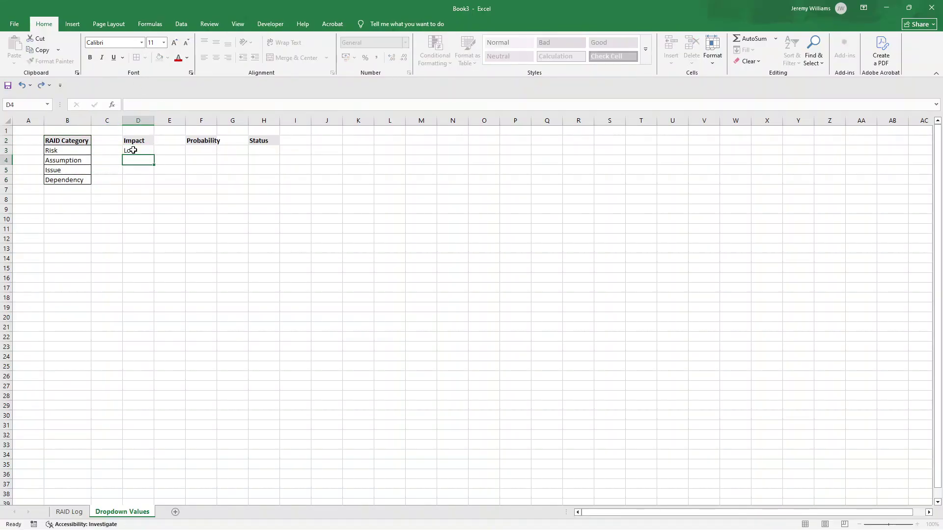
{"action": "type", "text": "Medium"}
{"action": "key", "text": "Return"}
{"action": "type", "text": "High"}
{"action": "key", "text": "Return"}
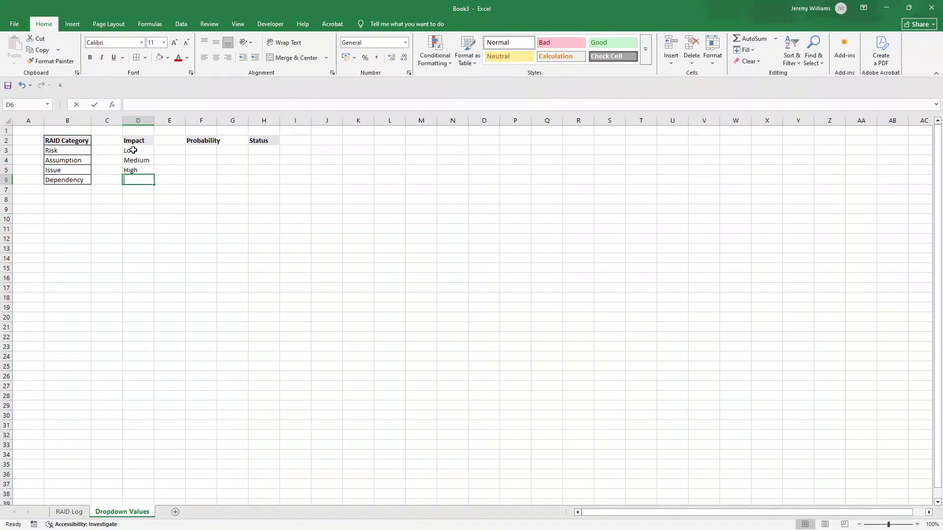
{"action": "type", "text": "Crti"}
{"action": "type", "text": "tical"}
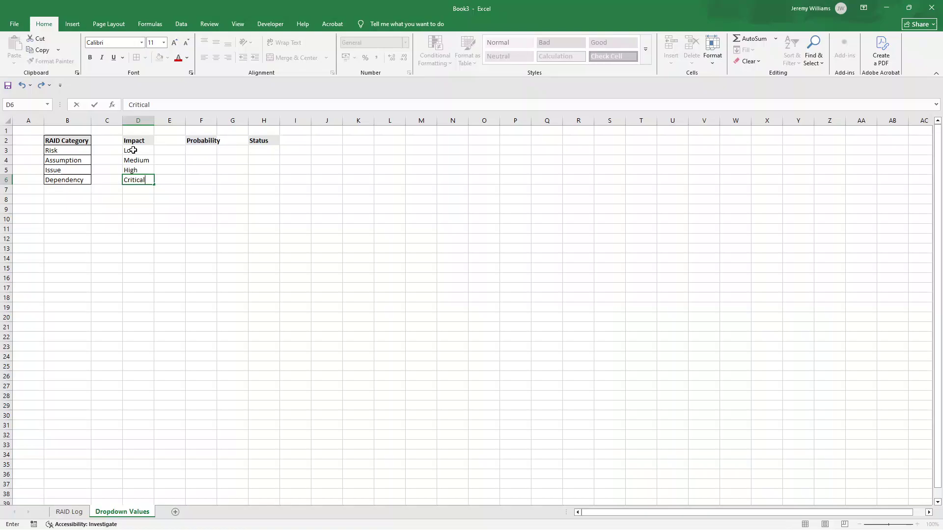
{"action": "key", "text": "Return"}
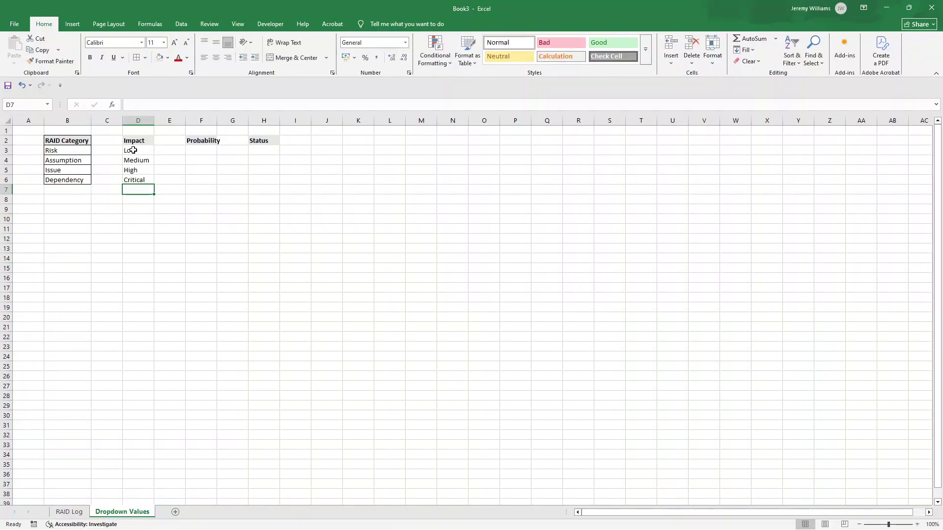
- Enter the Probability values Not Likely, Likely and High in F3:F5
{"action": "left_click", "coordinate": [205, 151]}
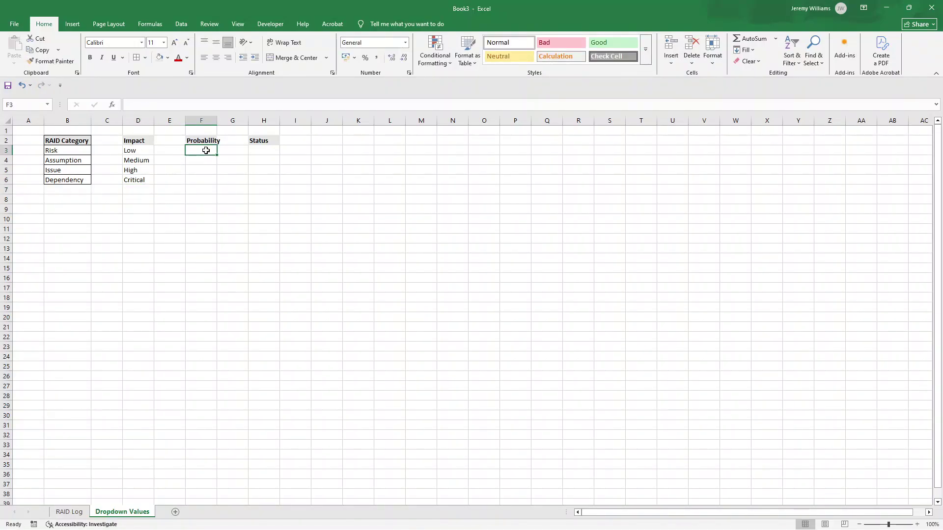
{"action": "type", "text": "Low"}
{"action": "key", "text": "Return"}
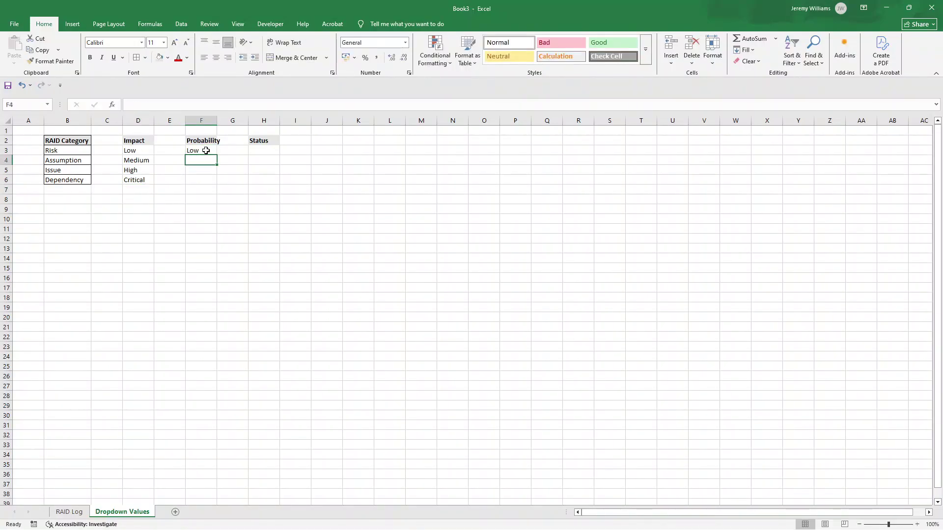
{"action": "type", "text": "Mediu"}
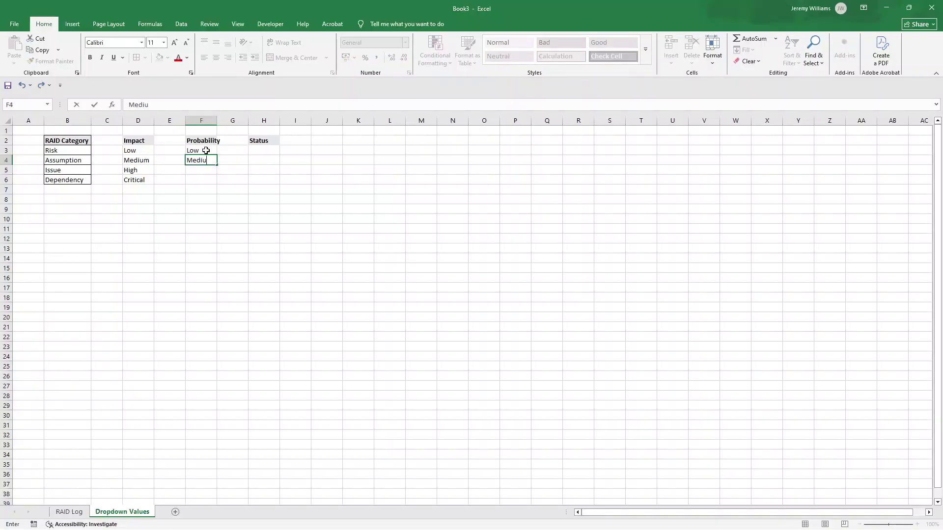
{"action": "left_click", "coordinate": [206, 150]}
{"action": "double_click", "coordinate": [206, 151]}
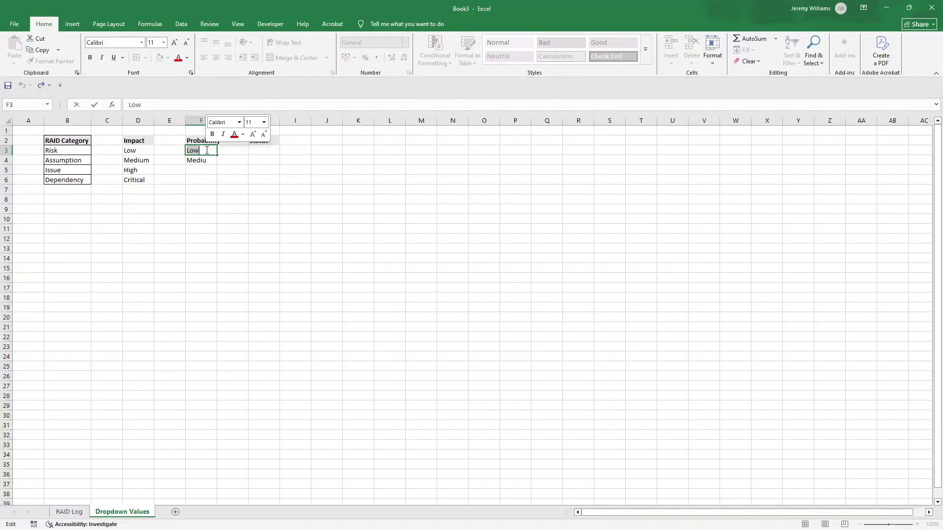
{"action": "type", "text": "Not Likely"}
{"action": "key", "text": "Return"}
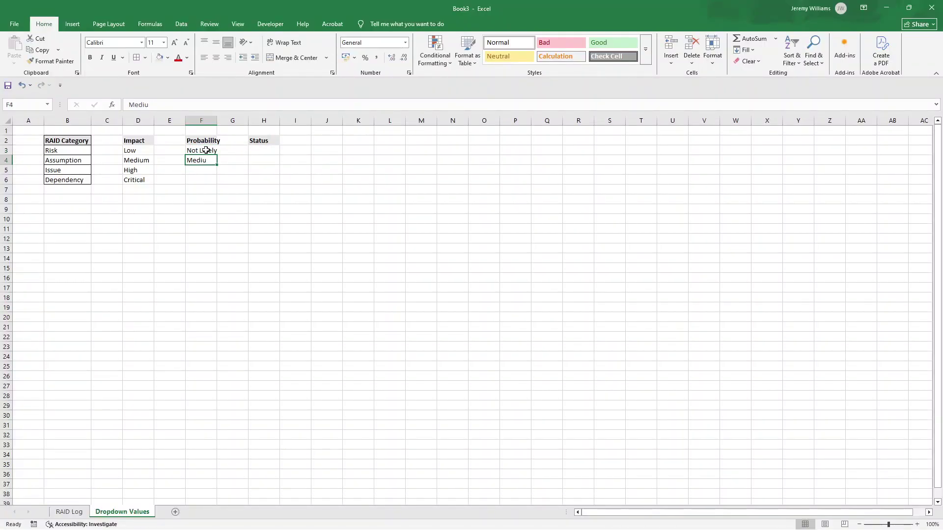
{"action": "type", "text": "Likely"}
{"action": "key", "text": "Return"}
{"action": "type", "text": "High"}
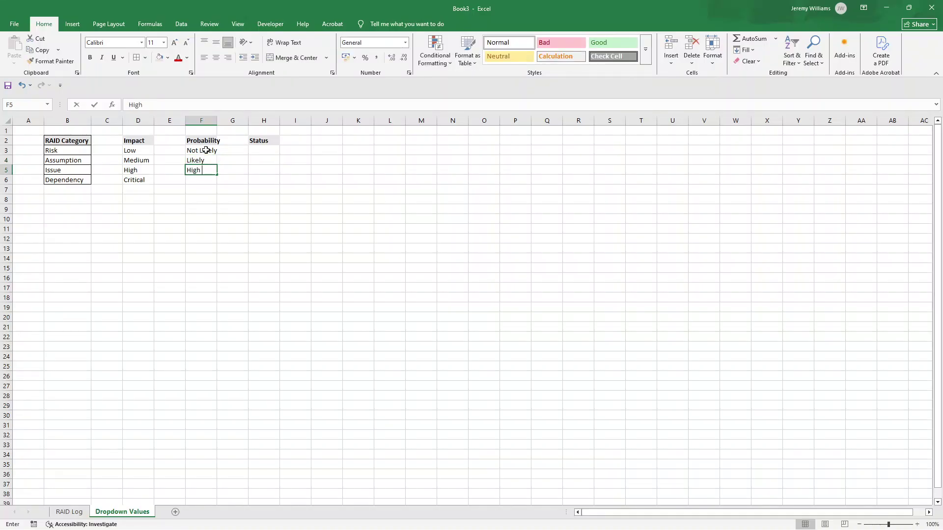
{"action": "key", "text": "Return"}
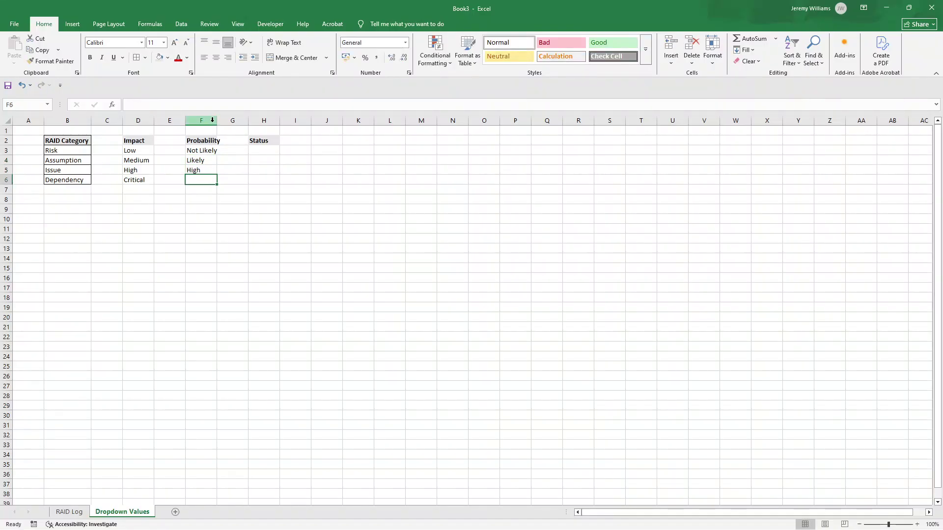
- Autofit column F and replace High in F5 with 'Very Likely', fixing the typo
{"action": "double_click", "coordinate": [216, 121]}
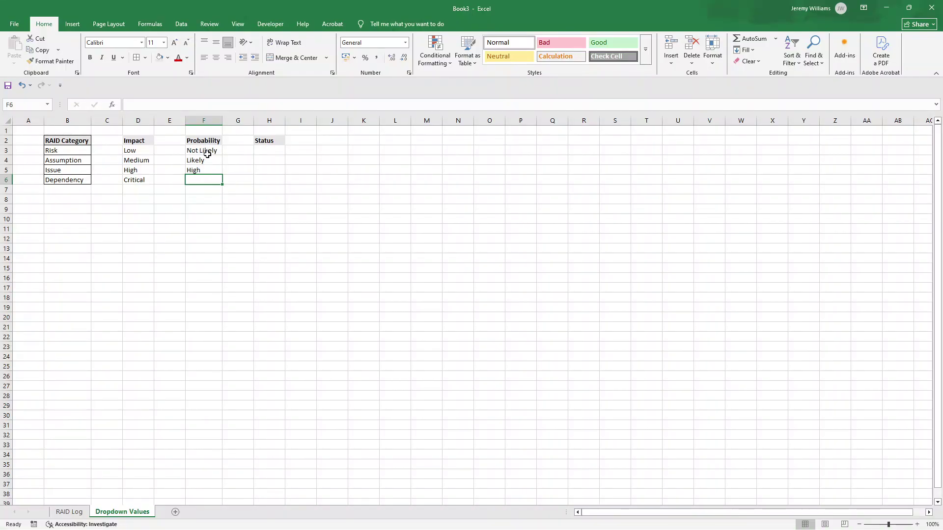
{"action": "left_click", "coordinate": [208, 154]}
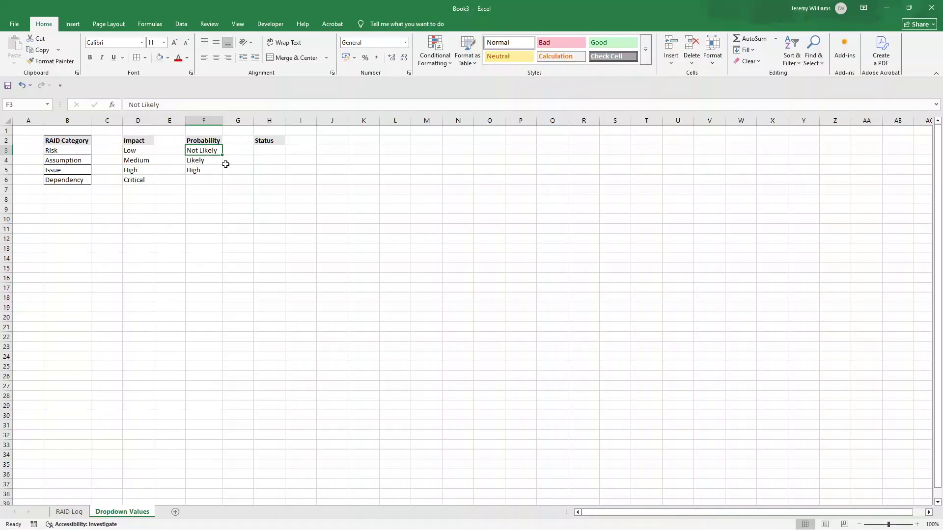
{"action": "left_click", "coordinate": [209, 169]}
{"action": "type", "text": "V"}
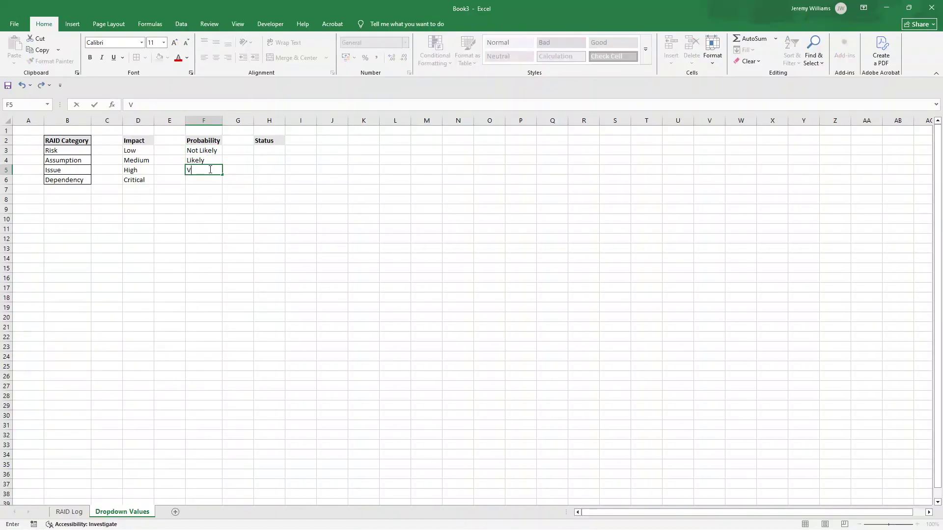
{"action": "type", "text": "ery Likelu"}
{"action": "key", "text": "Return"}
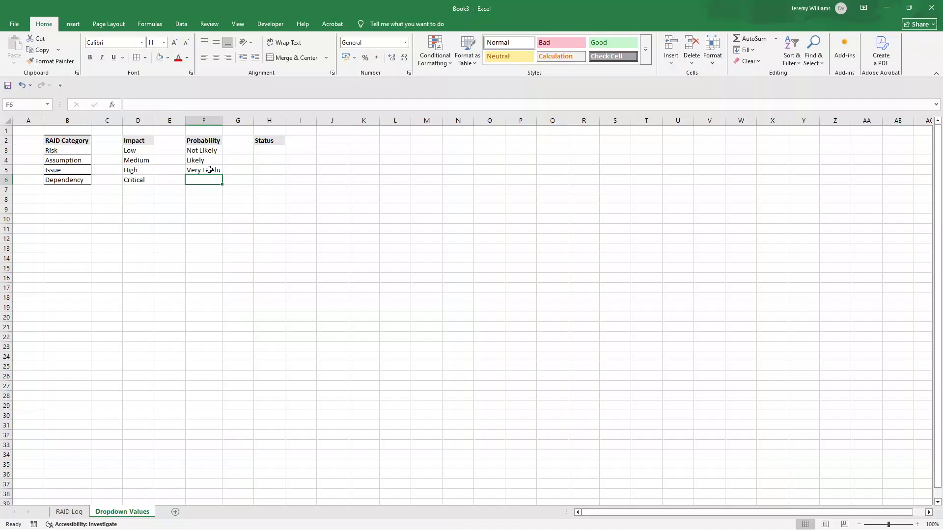
{"action": "left_click", "coordinate": [210, 170]}
{"action": "left_click", "coordinate": [182, 105]}
{"action": "key", "text": "BackSpace"}
{"action": "type", "text": "y"}
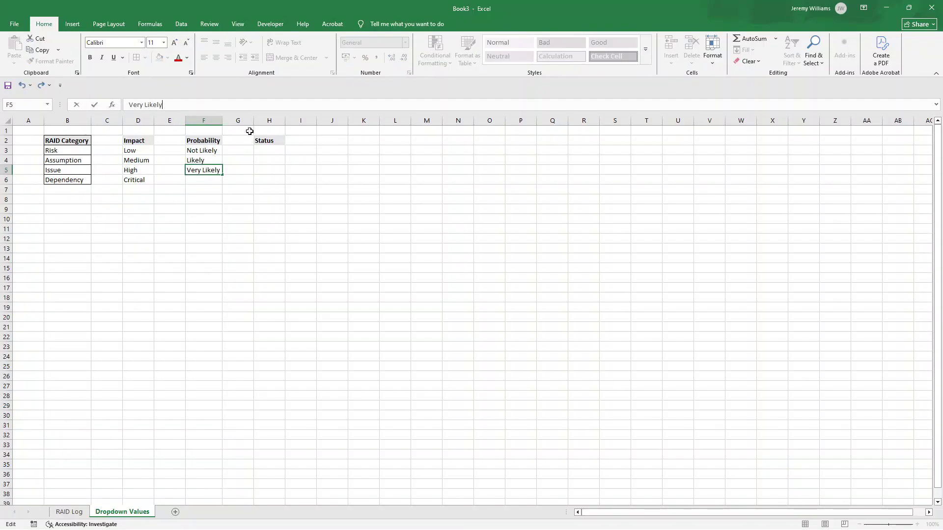
{"action": "left_click", "coordinate": [276, 149]}
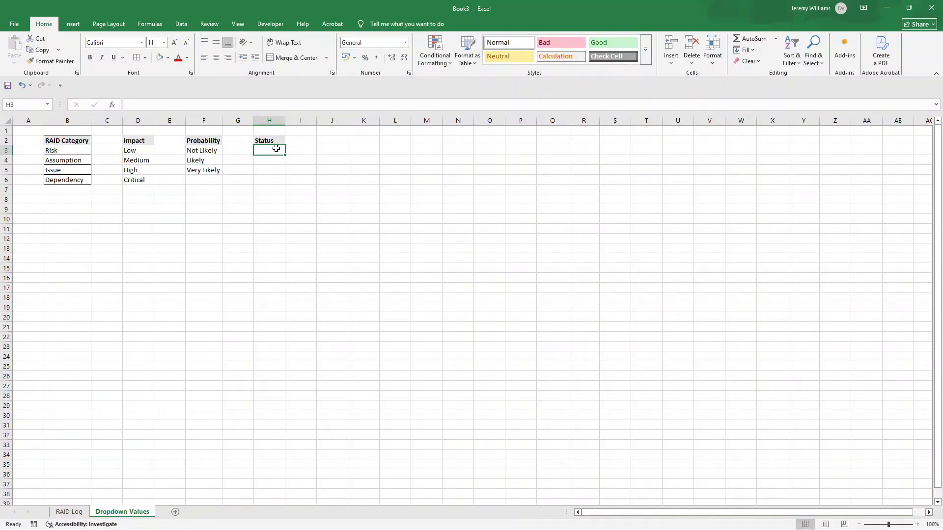
- Shift the Impact values down to D4:D7 and add Negligible in D3
{"action": "left_click_drag", "start_coordinate": [134, 150], "coordinate": [145, 192]}
{"action": "left_click", "coordinate": [136, 151]}
{"action": "type", "text": "Negilible"}
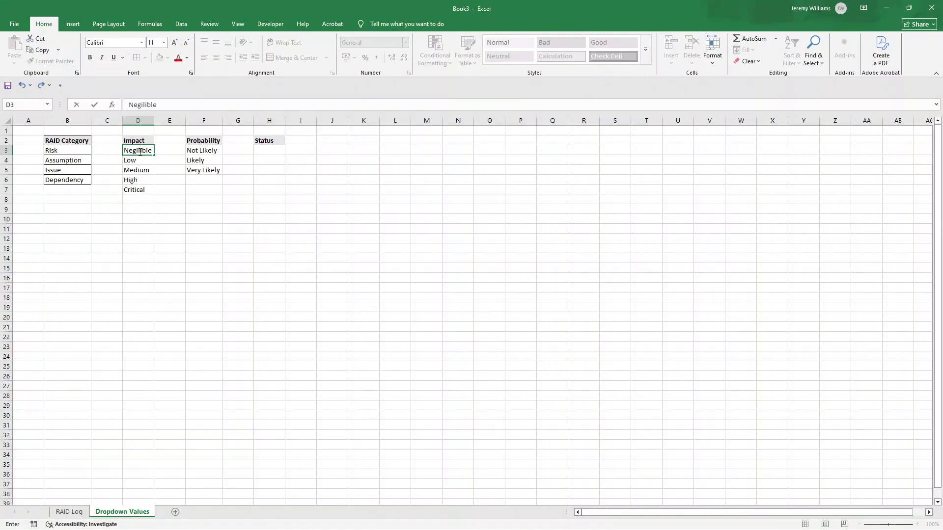
{"action": "key", "text": "Return"}
- Start the Status list in H3 with Open, In Progress, Ongoing and On Track
{"action": "left_click", "coordinate": [269, 151]}
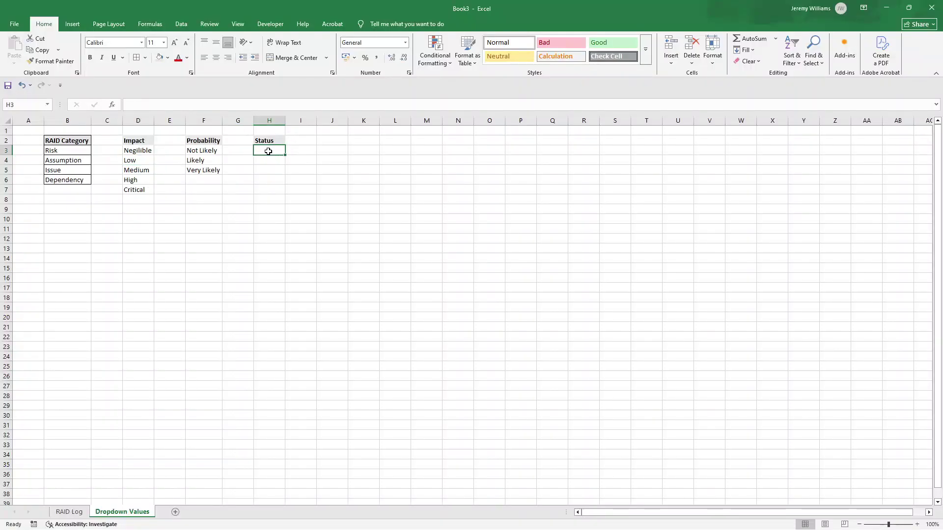
{"action": "type", "text": "Open"}
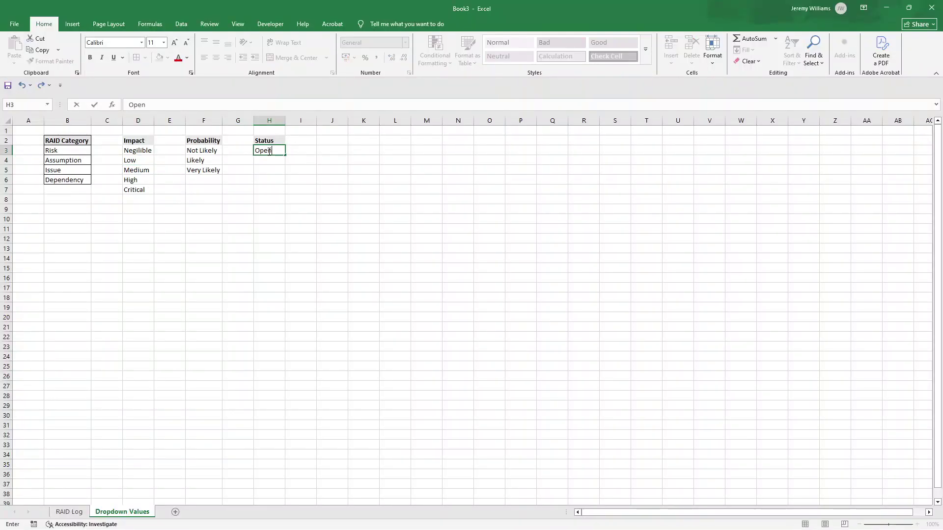
{"action": "key", "text": "Return"}
{"action": "type", "text": "In Progress"}
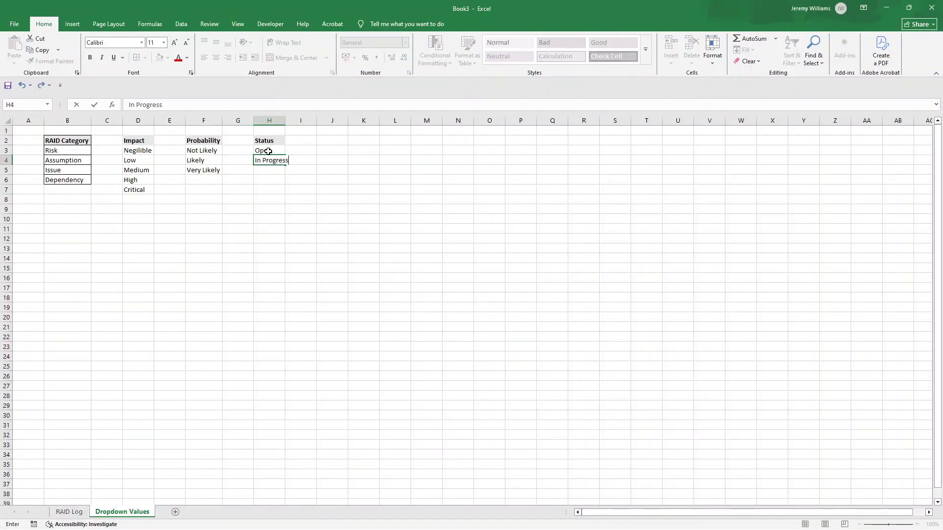
{"action": "key", "text": "Return"}
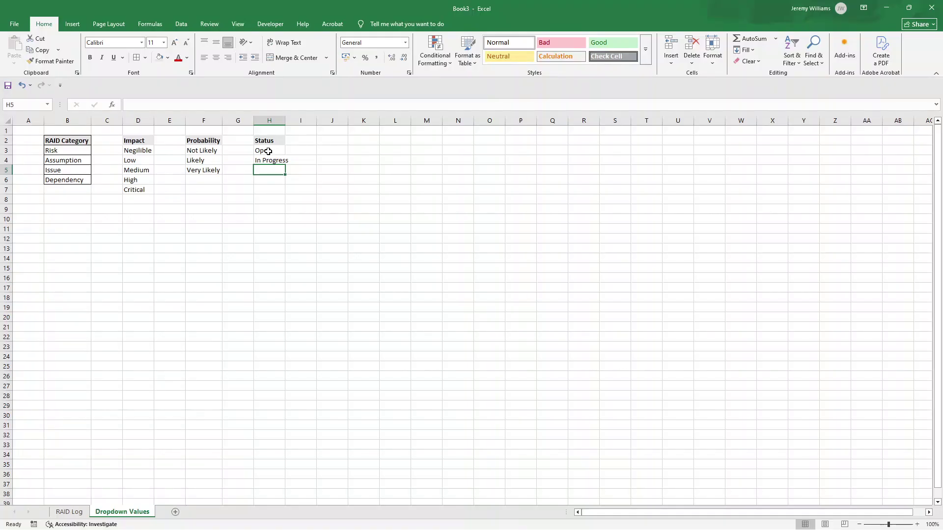
{"action": "type", "text": "Ongojing"}
{"action": "key", "text": "Return"}
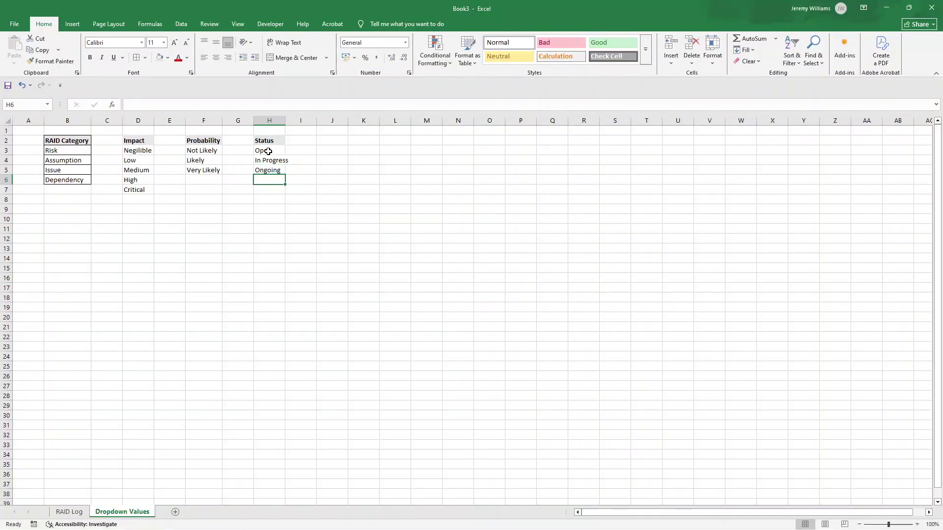
{"action": "type", "text": "On-Trac"}
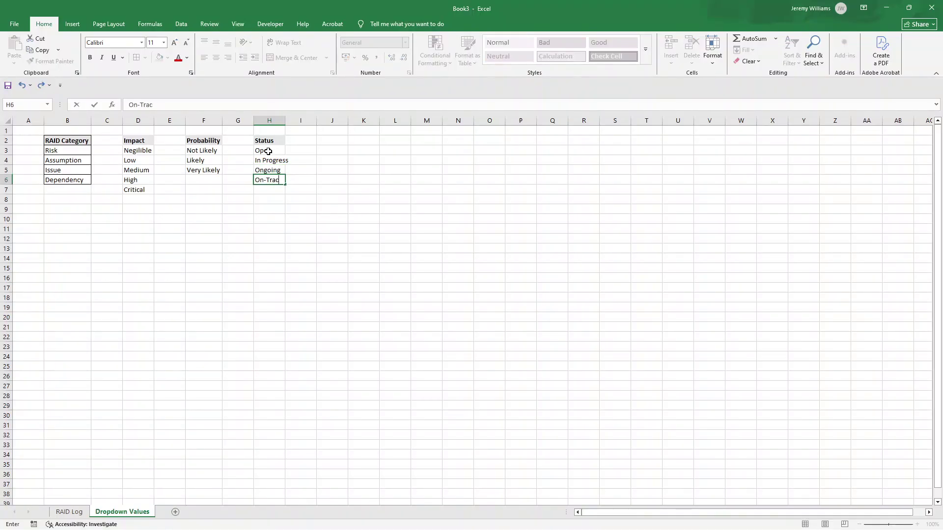
{"action": "type", "text": "k"}
{"action": "key", "text": "Return"}
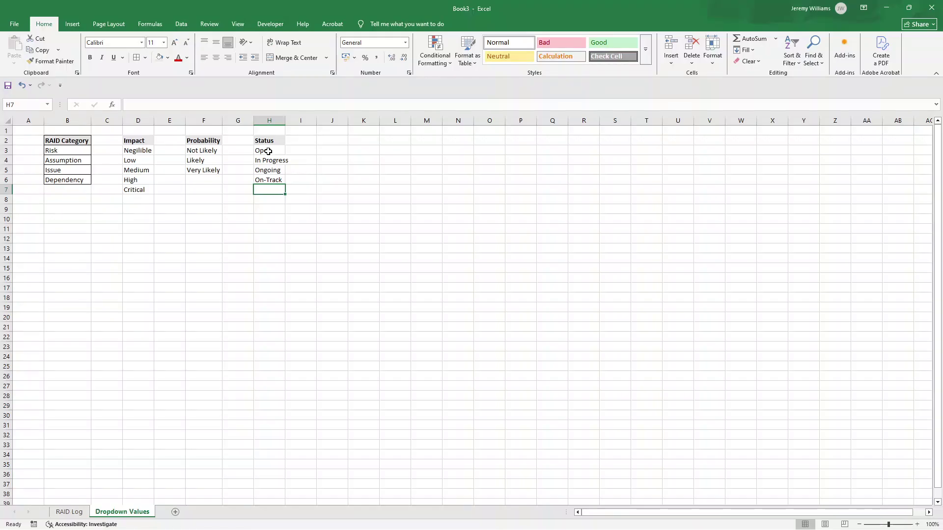
- Add Needs Review, Approved, Overdue, On Hold, Resolved and Closed below them
{"action": "type", "text": "Needs Review"}
{"action": "key", "text": "Return"}
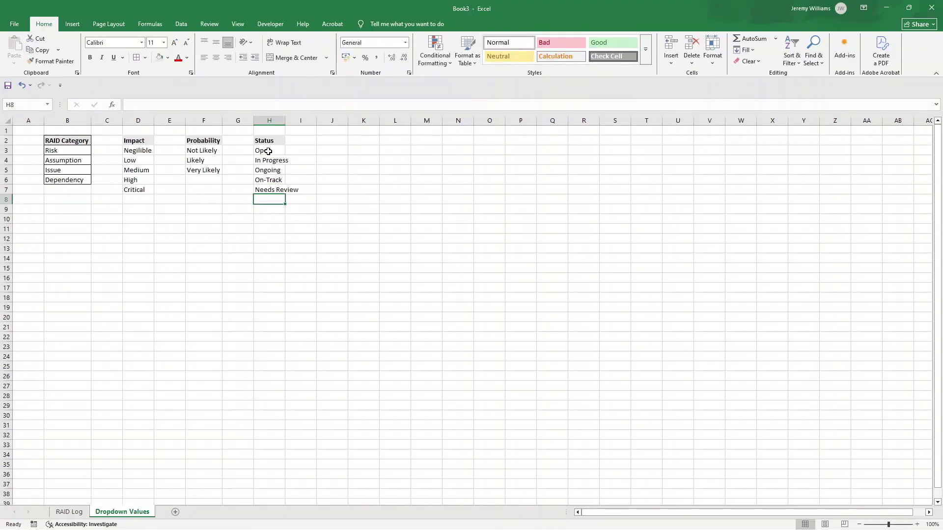
{"action": "type", "text": "Appro"}
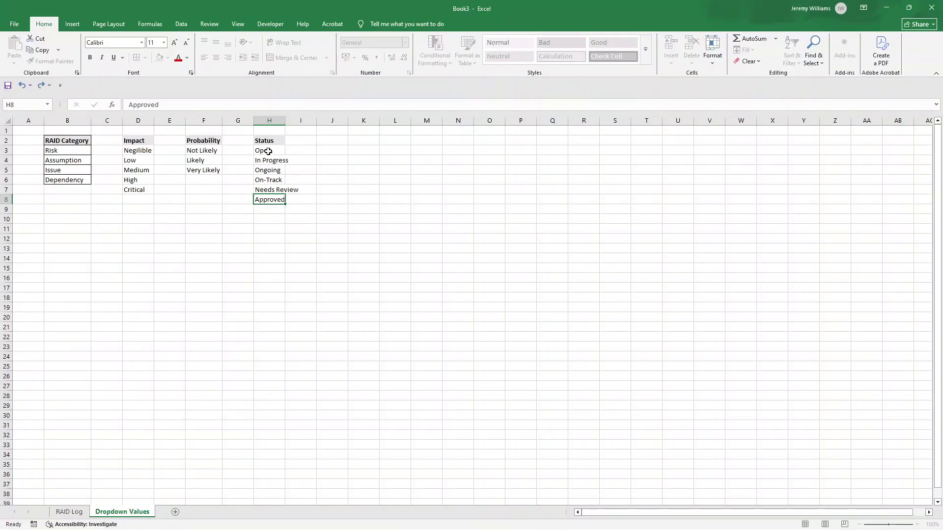
{"action": "type", "text": "ved"}
{"action": "key", "text": "Return"}
{"action": "type", "text": "Verdue"}
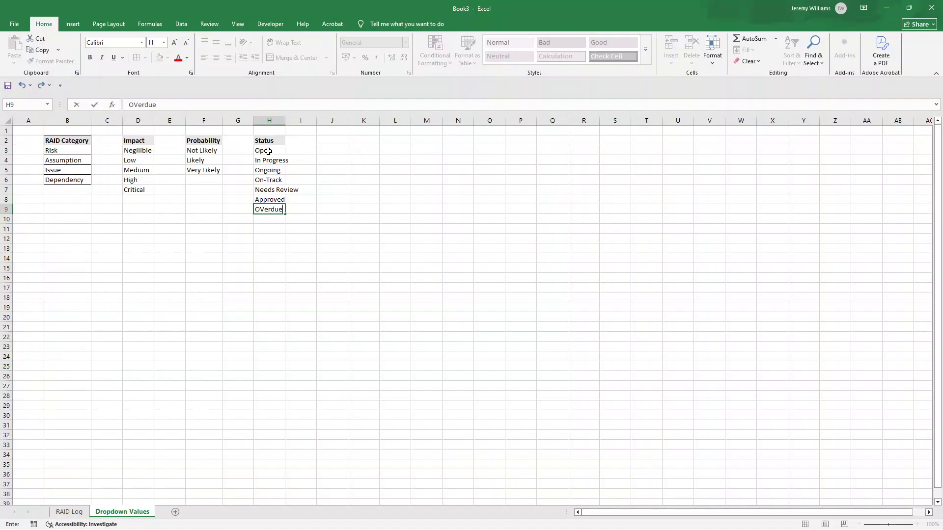
{"action": "type", "text": "verdue"}
{"action": "key", "text": "Return"}
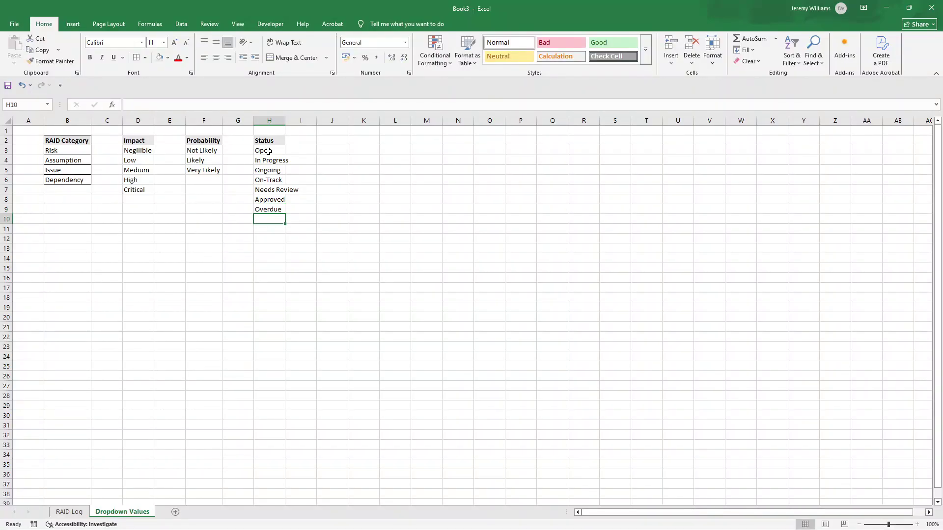
{"action": "type", "text": "On Hold"}
{"action": "key", "text": "Return"}
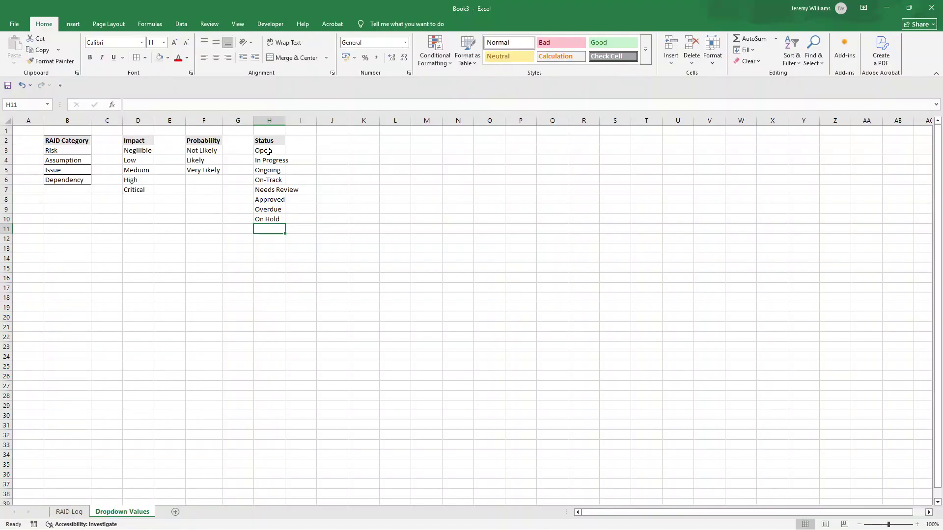
{"action": "type", "text": "Resolved"}
{"action": "key", "text": "Return"}
{"action": "type", "text": "C"}
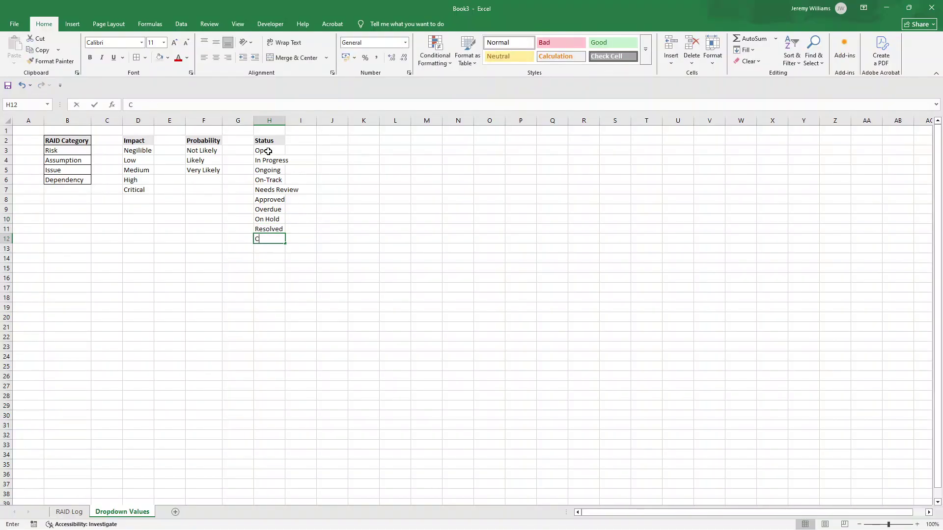
{"action": "type", "text": "losed"}
{"action": "key", "text": "Return"}
- Autofit column H and apply All Borders to the Status, Probability and Impact lists
{"action": "double_click", "coordinate": [285, 120]}
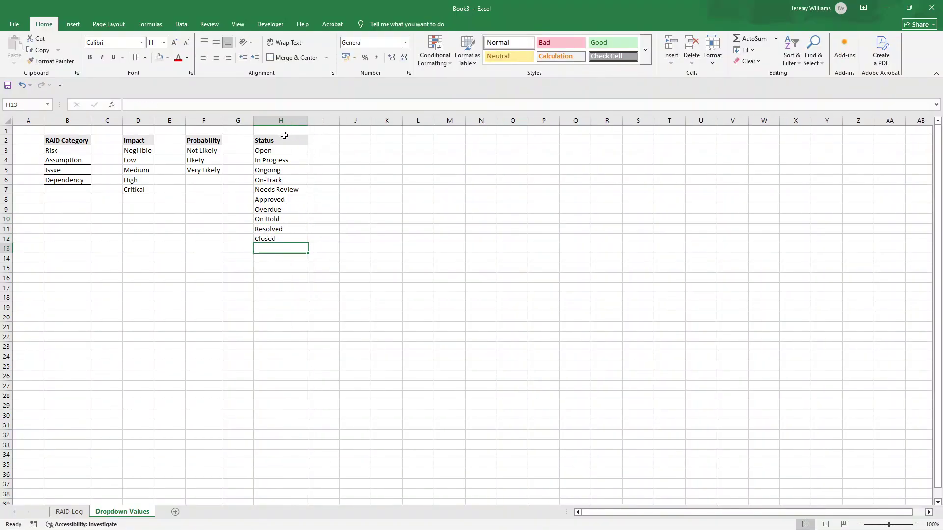
{"action": "left_click_drag", "start_coordinate": [282, 141], "coordinate": [294, 239]}
{"action": "left_click", "coordinate": [136, 57]}
{"action": "left_click_drag", "start_coordinate": [203, 142], "coordinate": [207, 171]}
{"action": "left_click", "coordinate": [136, 57]}
{"action": "left_click_drag", "start_coordinate": [135, 141], "coordinate": [140, 192]}
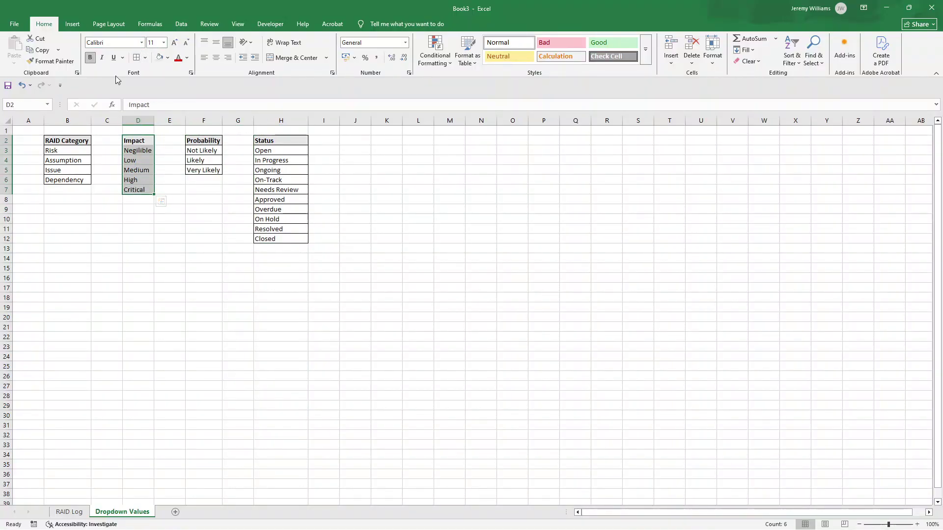
{"action": "left_click", "coordinate": [137, 57]}
- Narrow columns C, E and G into thin spacer columns
{"action": "left_click", "coordinate": [117, 120]}
{"action": "left_click_drag", "start_coordinate": [124, 118], "coordinate": [109, 119]}
{"action": "left_click", "coordinate": [152, 120]}
{"action": "left_click_drag", "start_coordinate": [172, 120], "coordinate": [161, 121]}
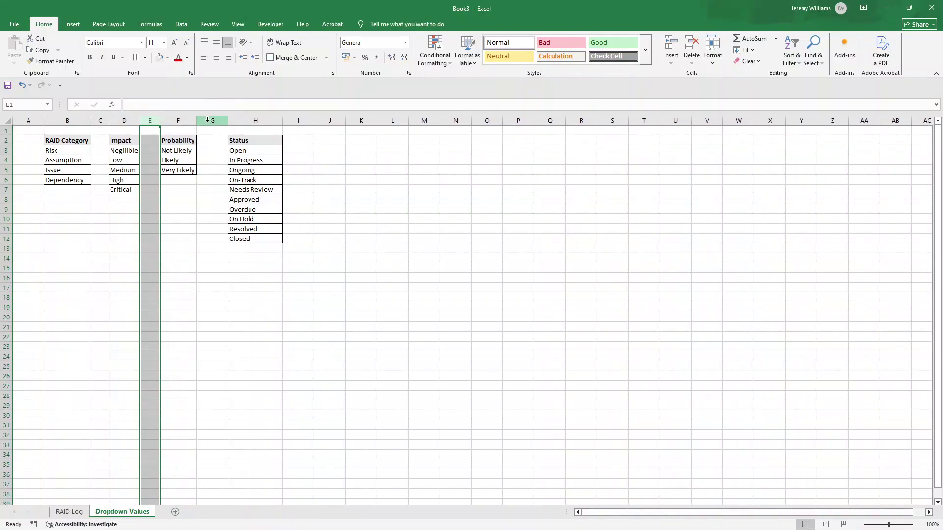
{"action": "left_click", "coordinate": [206, 120]}
{"action": "left_click_drag", "start_coordinate": [228, 122], "coordinate": [214, 124]}
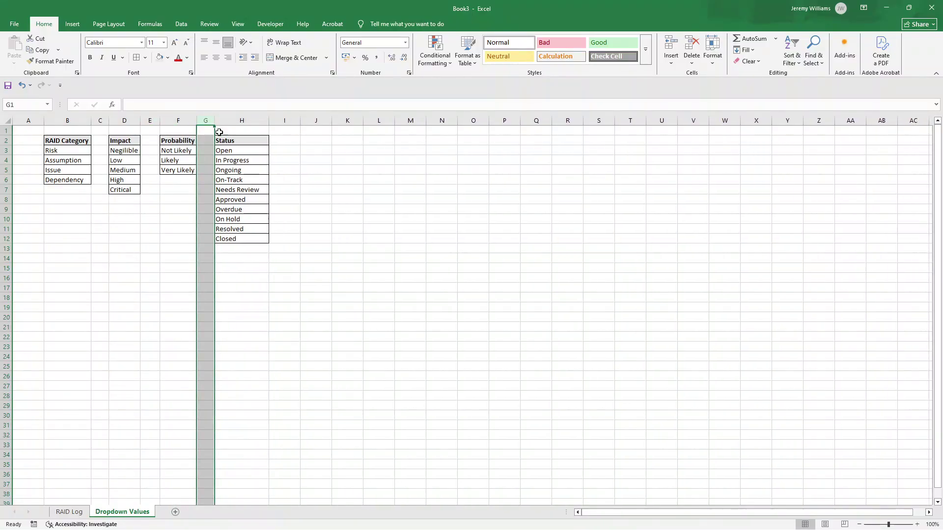
{"action": "left_click", "coordinate": [379, 278]}
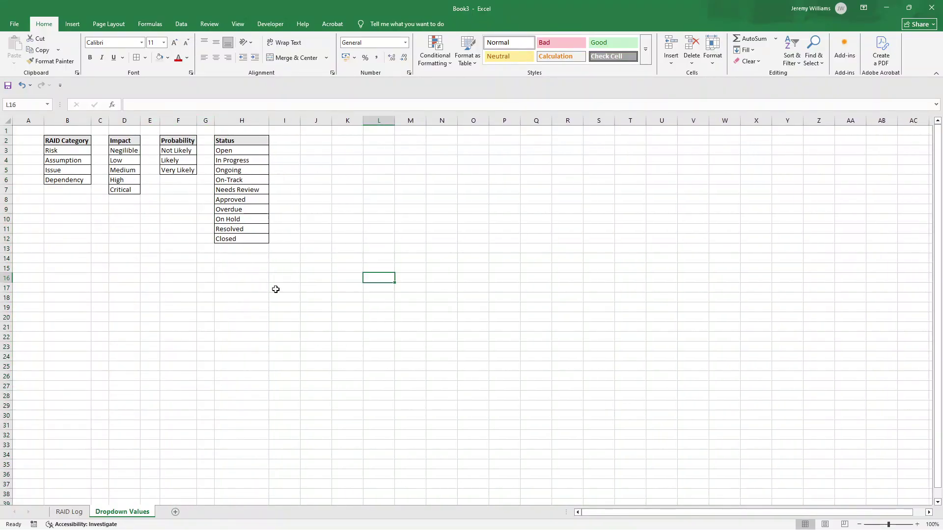
- Give RAID Log column E a List validation sourced from 'Dropdown Values'!$D$3:$D$7
{"action": "left_click", "coordinate": [82, 513]}
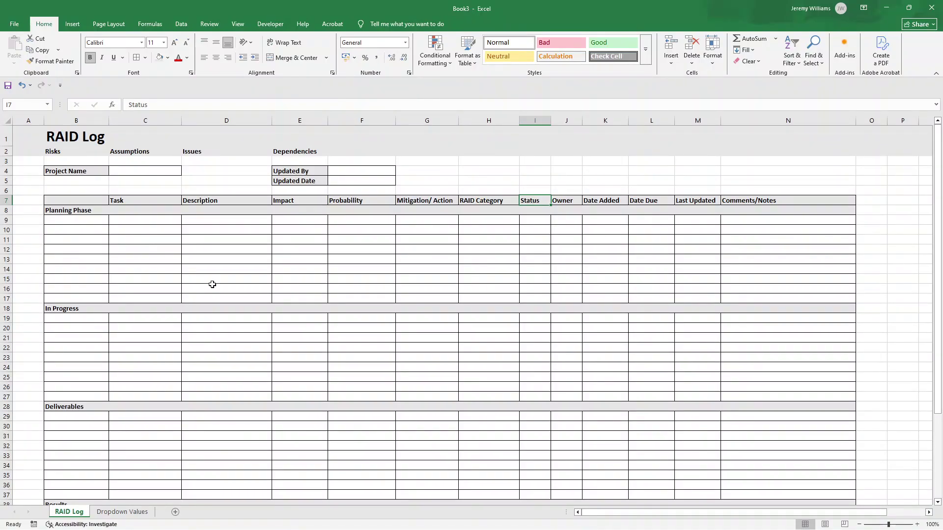
{"action": "left_click", "coordinate": [304, 240]}
{"action": "left_click", "coordinate": [289, 116]}
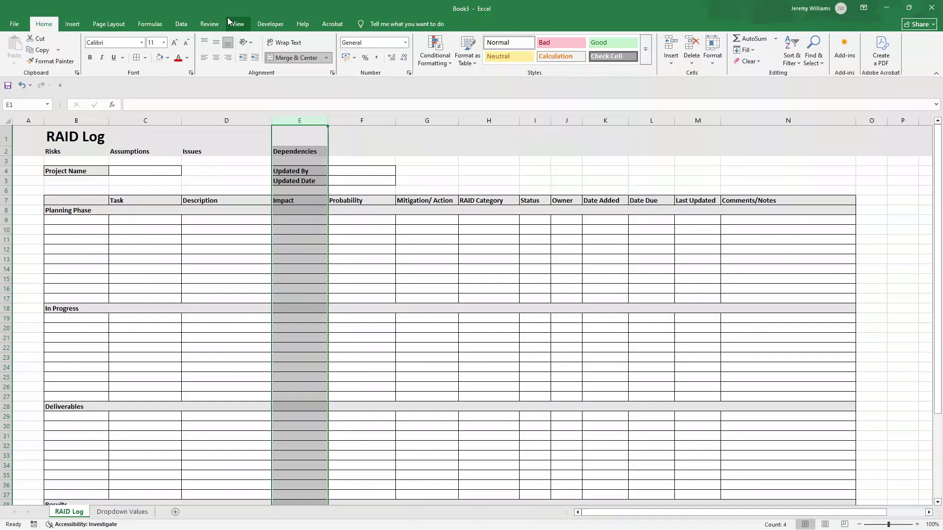
{"action": "left_click", "coordinate": [182, 23]}
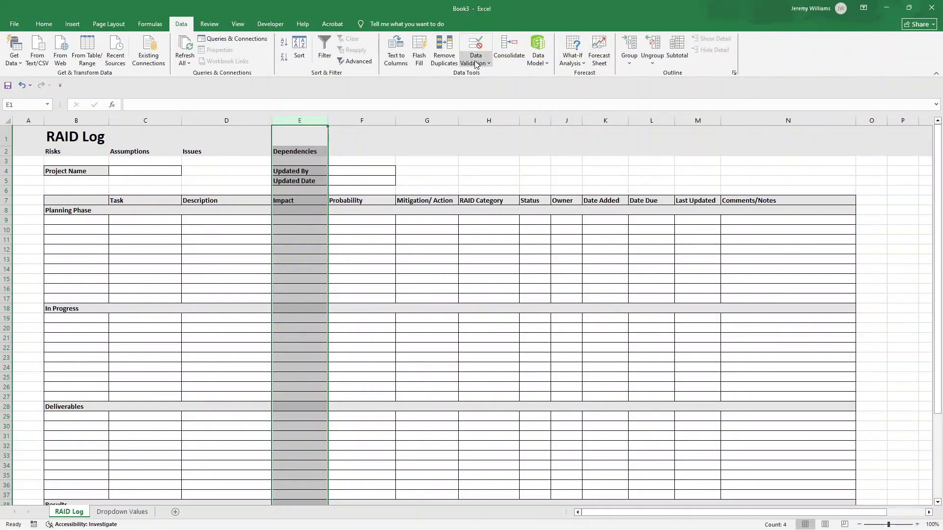
{"action": "left_click", "coordinate": [482, 64]}
{"action": "left_click", "coordinate": [496, 73]}
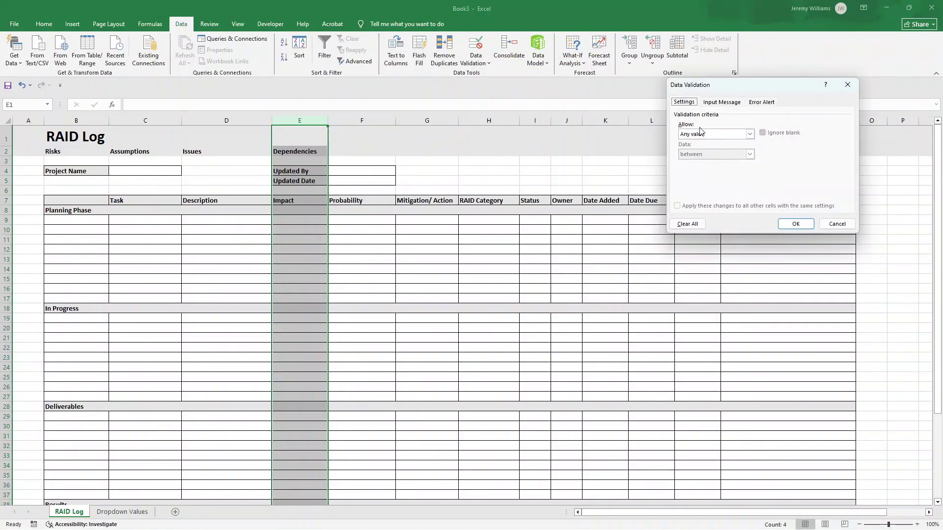
{"action": "left_click", "coordinate": [697, 139]}
{"action": "left_click", "coordinate": [692, 164]}
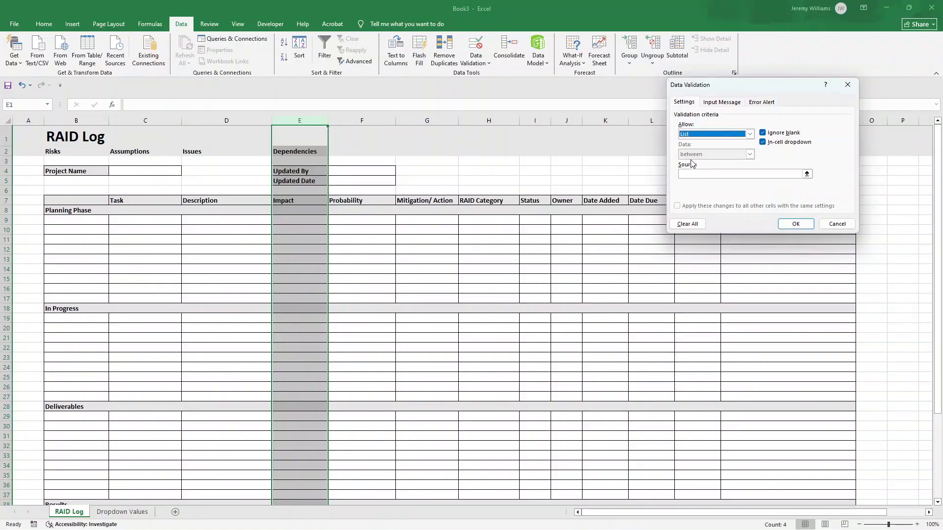
{"action": "left_click", "coordinate": [697, 174]}
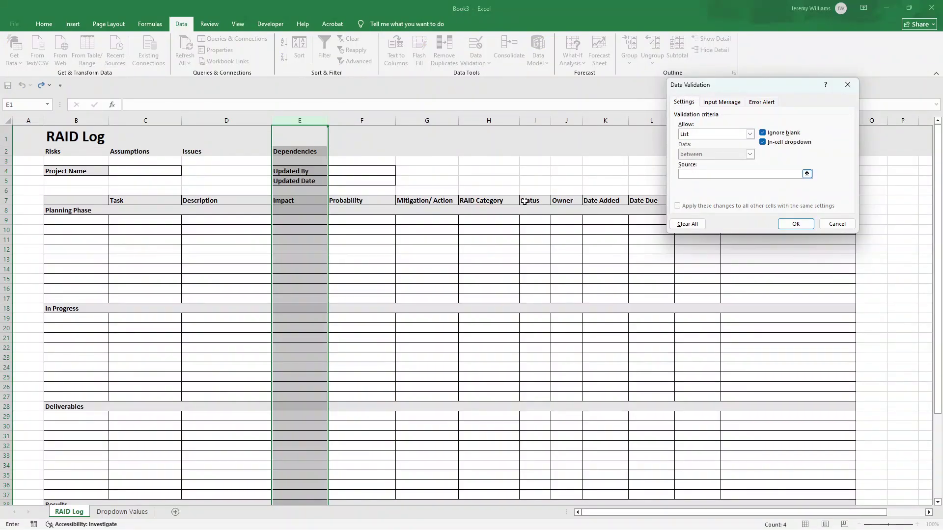
{"action": "left_click", "coordinate": [116, 514]}
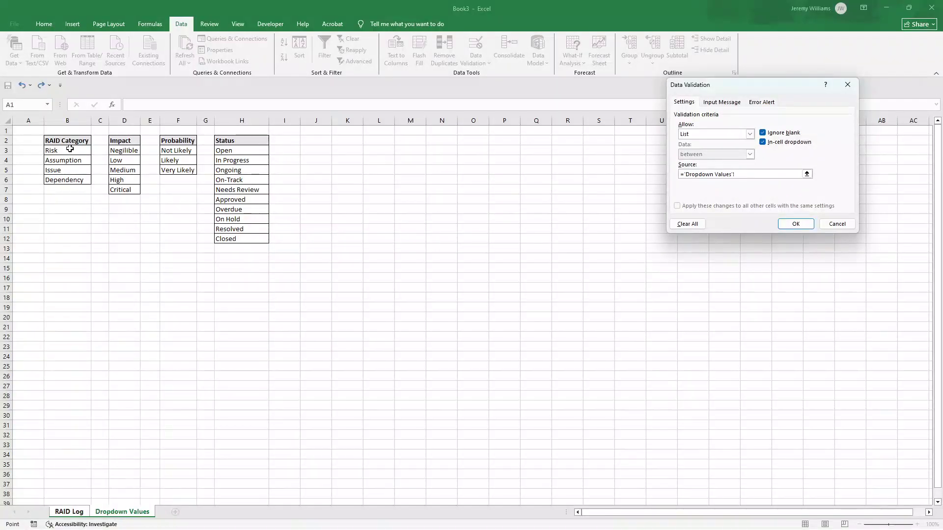
{"action": "left_click_drag", "start_coordinate": [122, 150], "coordinate": [130, 190]}
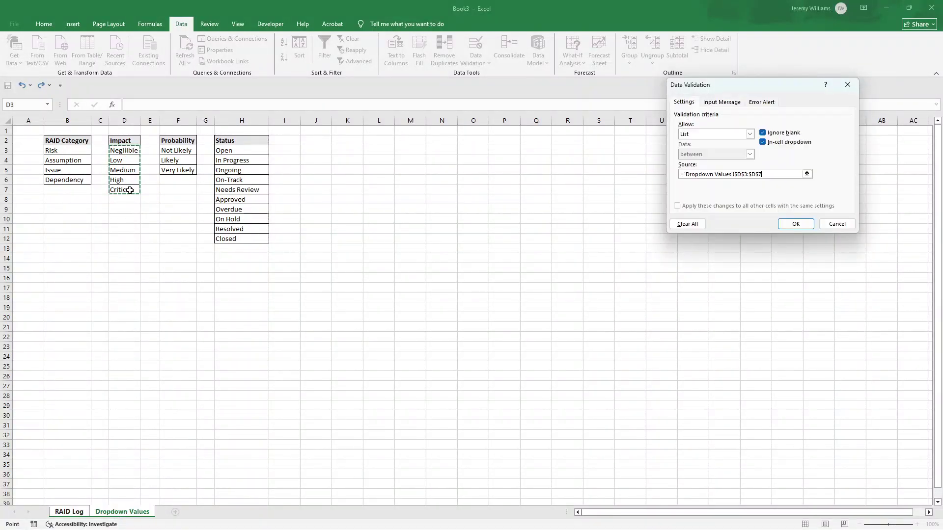
{"action": "left_click", "coordinate": [790, 222]}
- Test the Impact dropdown in cells E9, E11, E14 and E16
{"action": "left_click", "coordinate": [279, 142]}
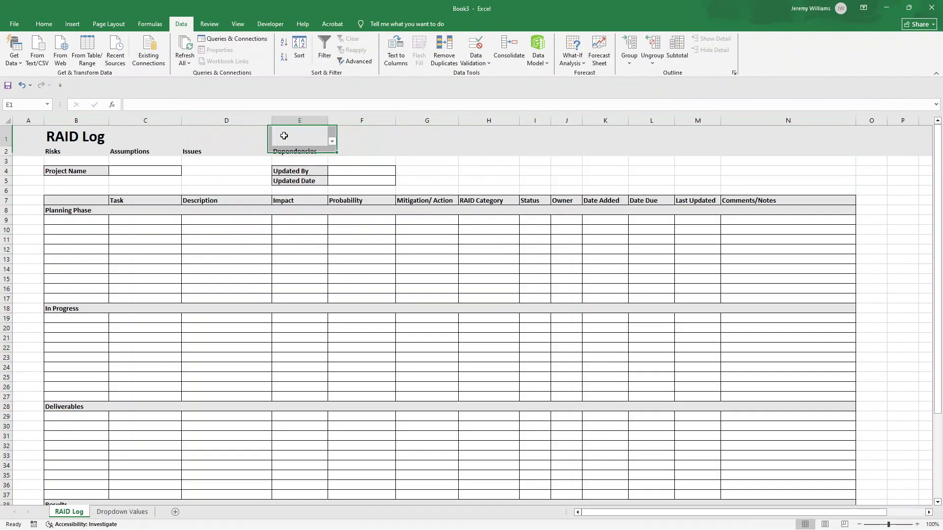
{"action": "left_click", "coordinate": [292, 150]}
{"action": "left_click", "coordinate": [293, 230]}
{"action": "left_click", "coordinate": [326, 217]}
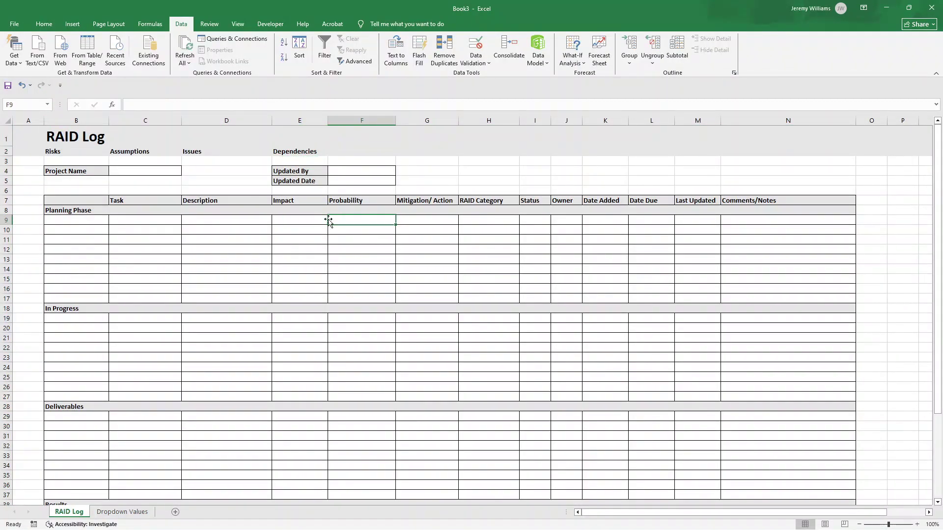
{"action": "left_click", "coordinate": [332, 219]}
{"action": "left_click", "coordinate": [303, 234]}
{"action": "left_click", "coordinate": [325, 237]}
{"action": "left_click", "coordinate": [332, 239]}
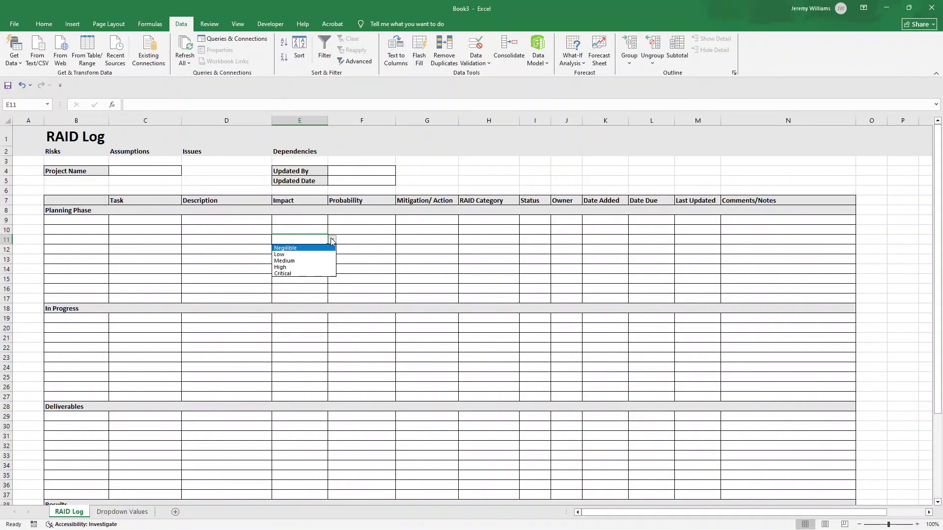
{"action": "left_click", "coordinate": [286, 236]}
{"action": "left_click", "coordinate": [317, 270]}
{"action": "left_click", "coordinate": [332, 269]}
{"action": "left_click", "coordinate": [302, 241]}
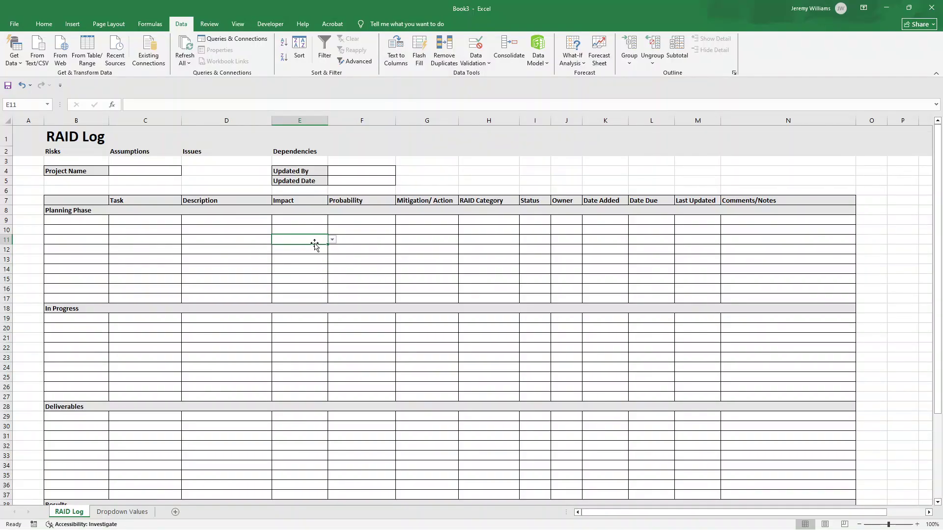
{"action": "left_click", "coordinate": [332, 241]}
{"action": "left_click", "coordinate": [309, 287]}
{"action": "left_click", "coordinate": [332, 289]}
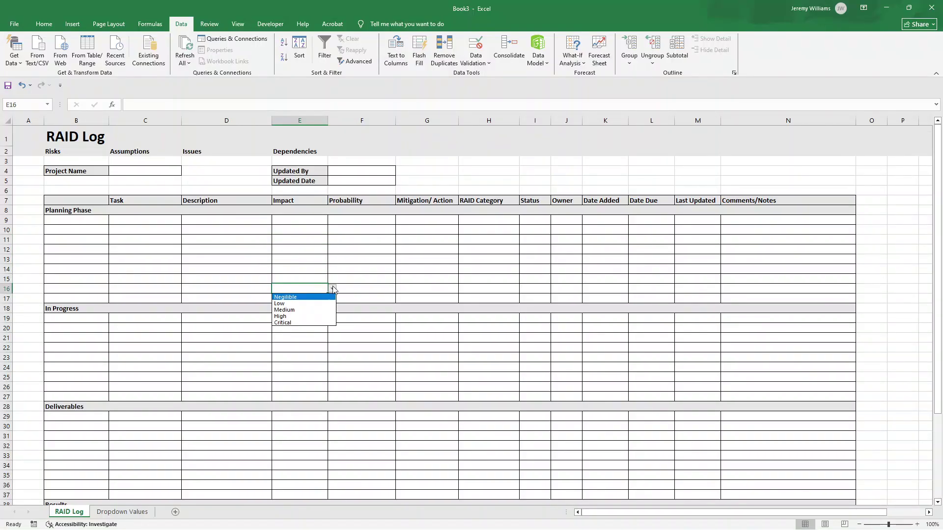
{"action": "key", "text": "Escape"}
- Confirm the Dependencies cell E2 also shows the dropdown, then select E1
{"action": "scroll", "coordinate": [307, 278], "scroll_direction": "down", "scroll_amount": 3}
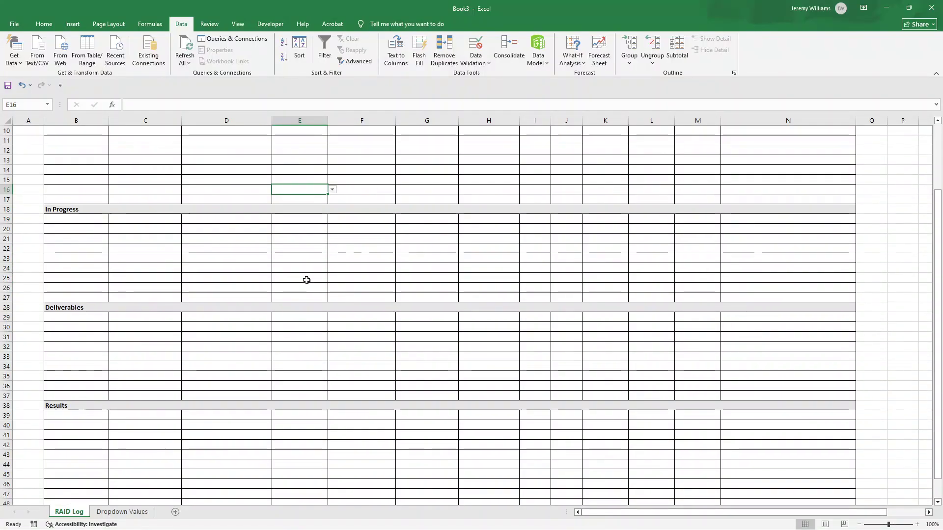
{"action": "scroll", "coordinate": [302, 272], "scroll_direction": "up", "scroll_amount": 3}
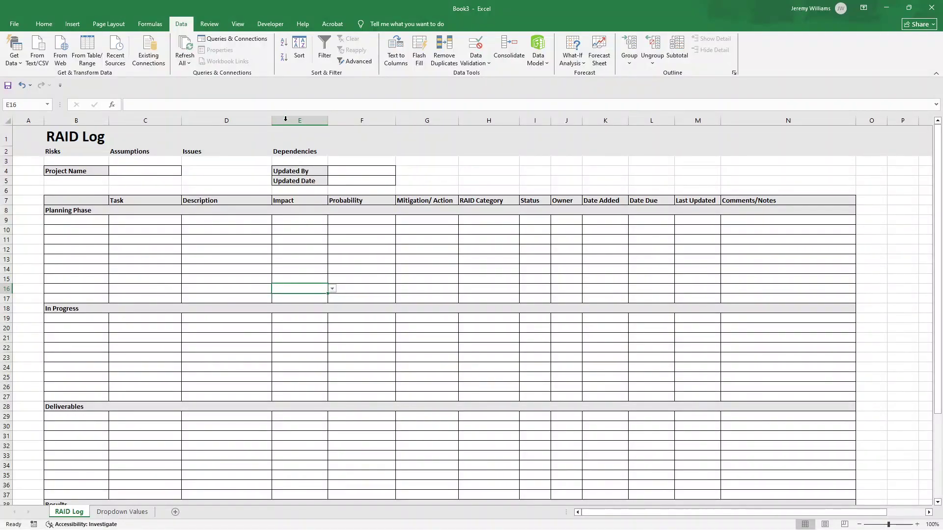
{"action": "left_click", "coordinate": [302, 151]}
{"action": "left_click", "coordinate": [332, 151]}
{"action": "left_click", "coordinate": [332, 151]}
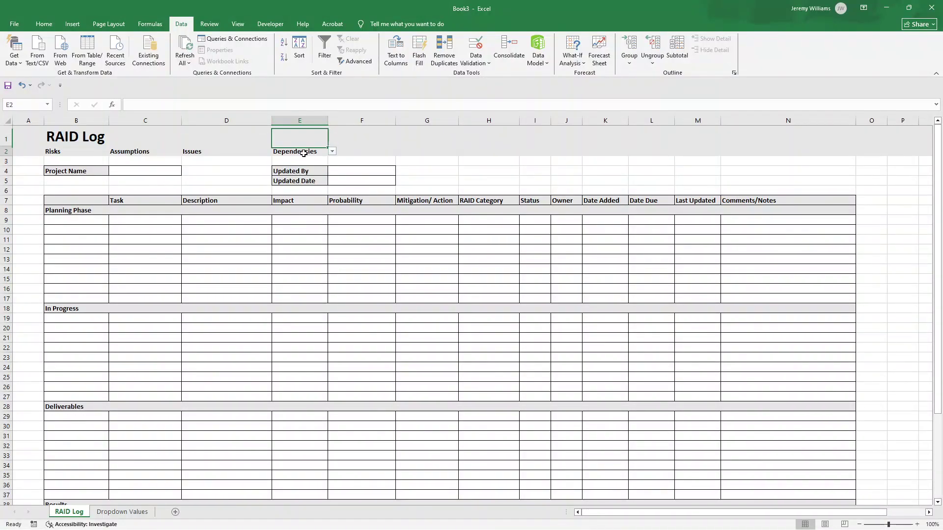
{"action": "left_click", "coordinate": [332, 151]}
{"action": "left_click", "coordinate": [304, 127]}
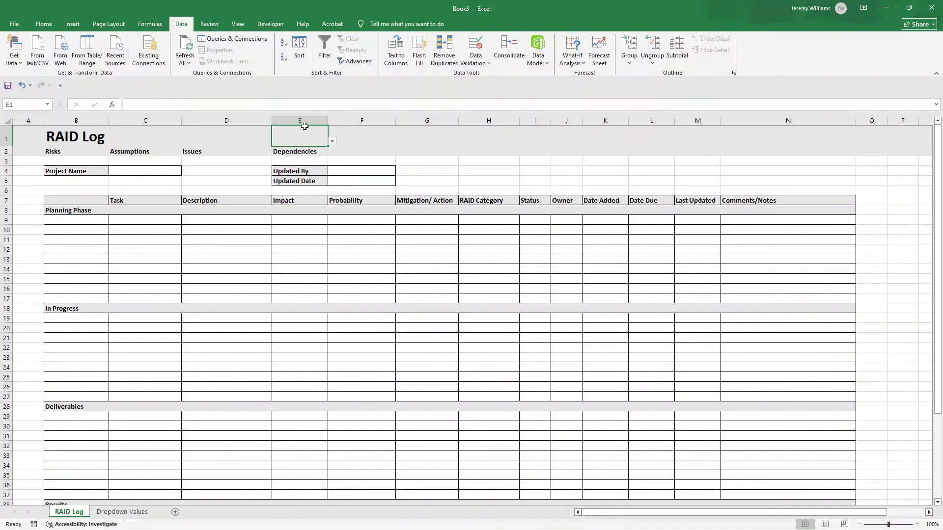
- Set data validation for E1:E7 to Any value, removing their dropdown
{"action": "left_click_drag", "start_coordinate": [305, 126], "coordinate": [305, 203]}
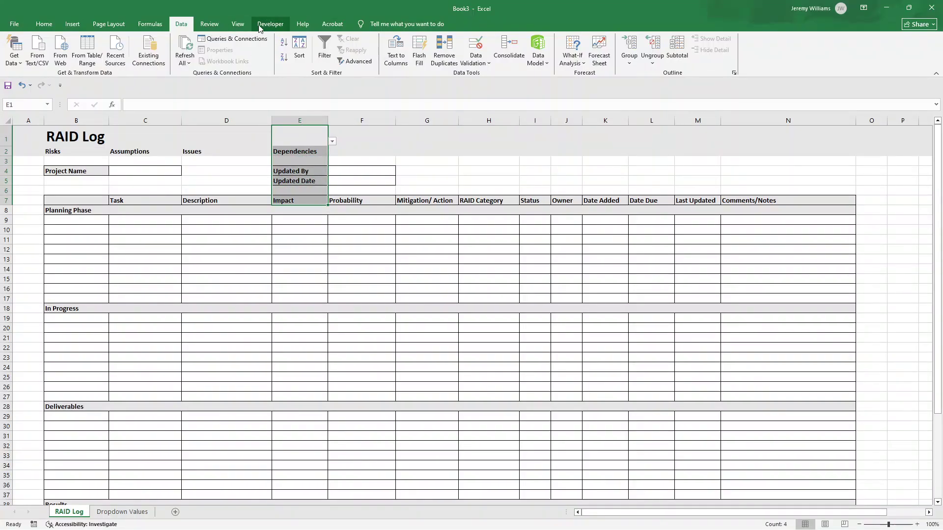
{"action": "left_click", "coordinate": [475, 61]}
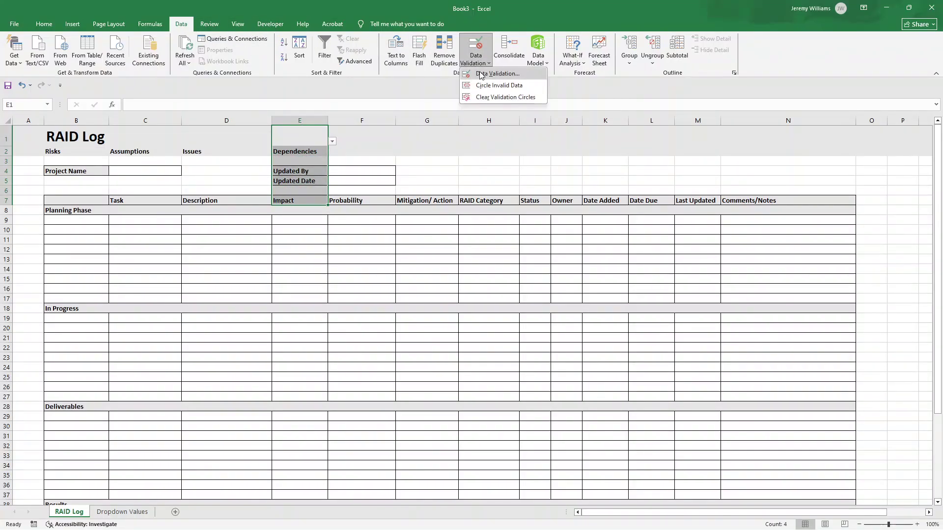
{"action": "left_click", "coordinate": [505, 74]}
{"action": "left_click", "coordinate": [709, 135]}
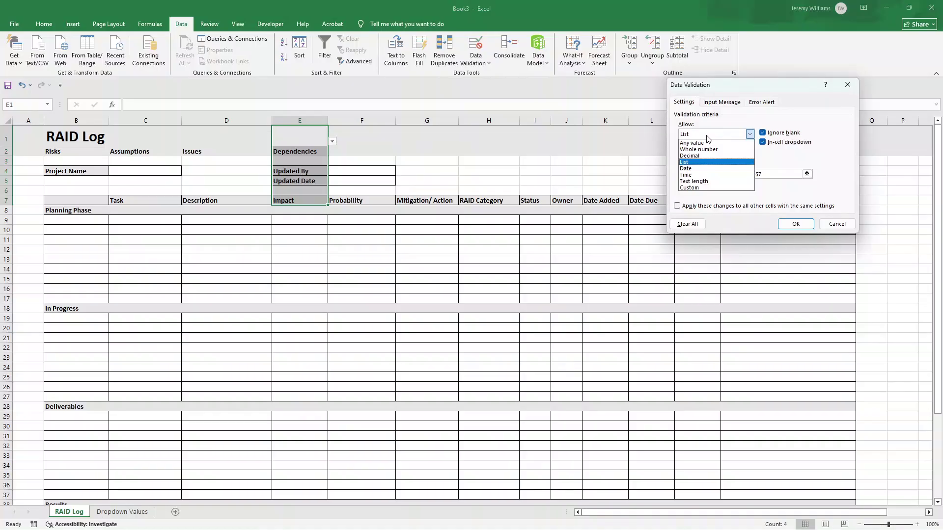
{"action": "left_click", "coordinate": [709, 143]}
{"action": "left_click", "coordinate": [783, 222]}
- Verify the heading cells lost the dropdown while Impact entry cells like E9 keep it
{"action": "left_click", "coordinate": [299, 138]}
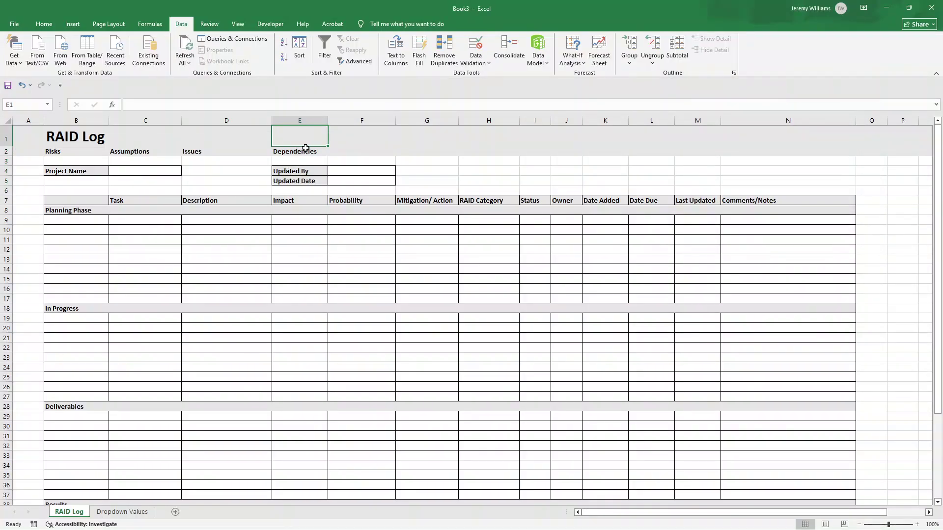
{"action": "left_click", "coordinate": [297, 152]}
{"action": "left_click", "coordinate": [295, 181]}
{"action": "left_click", "coordinate": [297, 200]}
{"action": "left_click", "coordinate": [294, 211]}
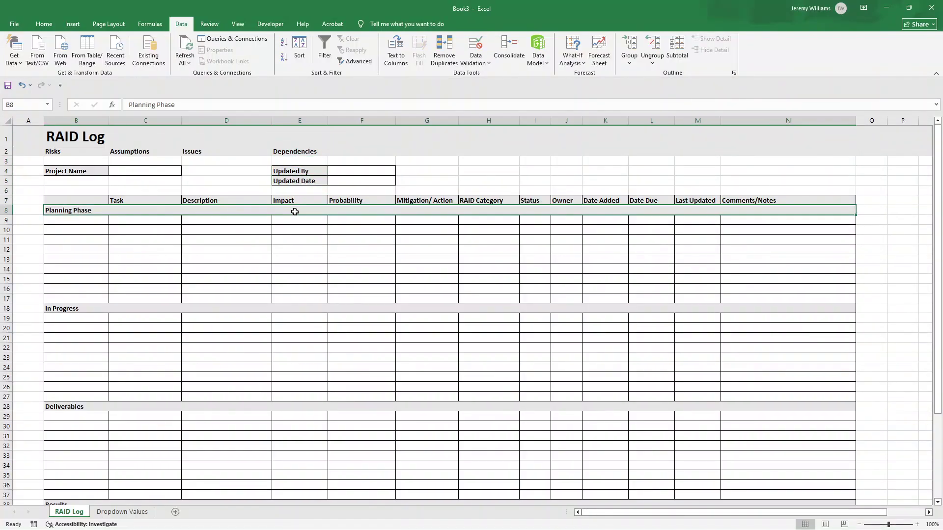
{"action": "left_click", "coordinate": [305, 219]}
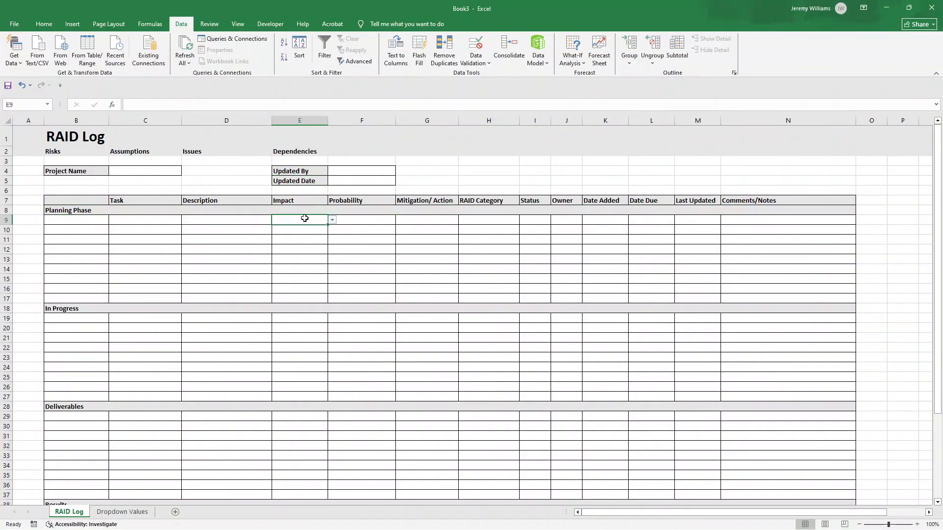
{"action": "left_click", "coordinate": [301, 250]}
{"action": "left_click", "coordinate": [303, 307]}
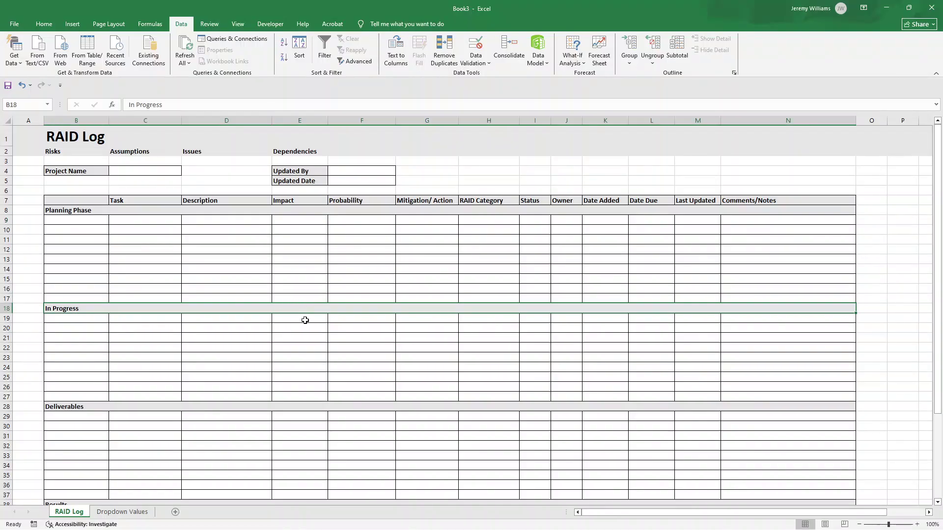
{"action": "left_click", "coordinate": [305, 321]}
{"action": "left_click", "coordinate": [310, 346]}
- Check how far down column E the dropdown reaches (E71, E80) and that F80 has none
{"action": "scroll", "coordinate": [311, 343], "scroll_direction": "down", "scroll_amount": 13}
{"action": "left_click", "coordinate": [302, 327]}
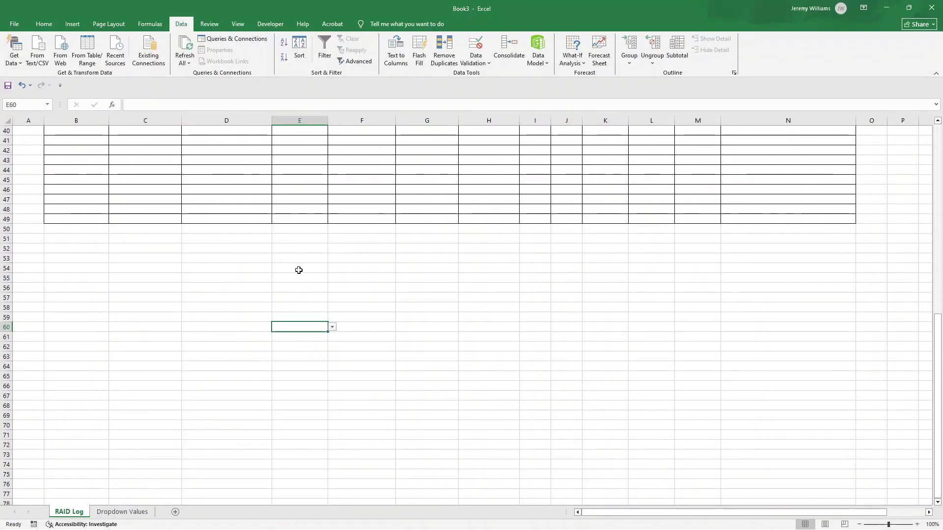
{"action": "left_click", "coordinate": [304, 288]}
{"action": "left_click", "coordinate": [307, 327]}
{"action": "left_click", "coordinate": [307, 357]}
{"action": "left_click", "coordinate": [310, 376]}
{"action": "left_click", "coordinate": [314, 396]}
{"action": "left_click", "coordinate": [315, 416]}
{"action": "left_click", "coordinate": [317, 435]}
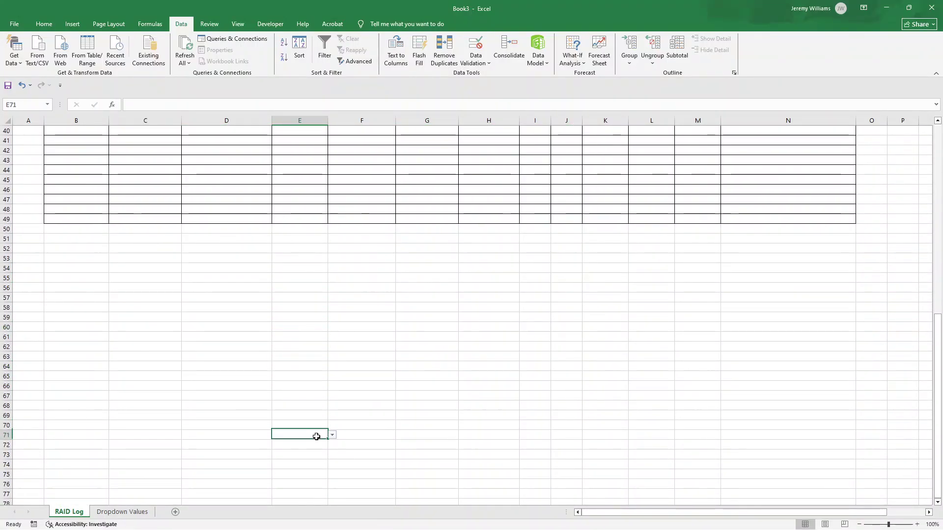
{"action": "scroll", "coordinate": [316, 437], "scroll_direction": "down", "scroll_amount": 3}
{"action": "left_click", "coordinate": [313, 426]}
{"action": "left_click", "coordinate": [312, 460]}
{"action": "left_click", "coordinate": [316, 435]}
{"action": "left_click", "coordinate": [333, 433]}
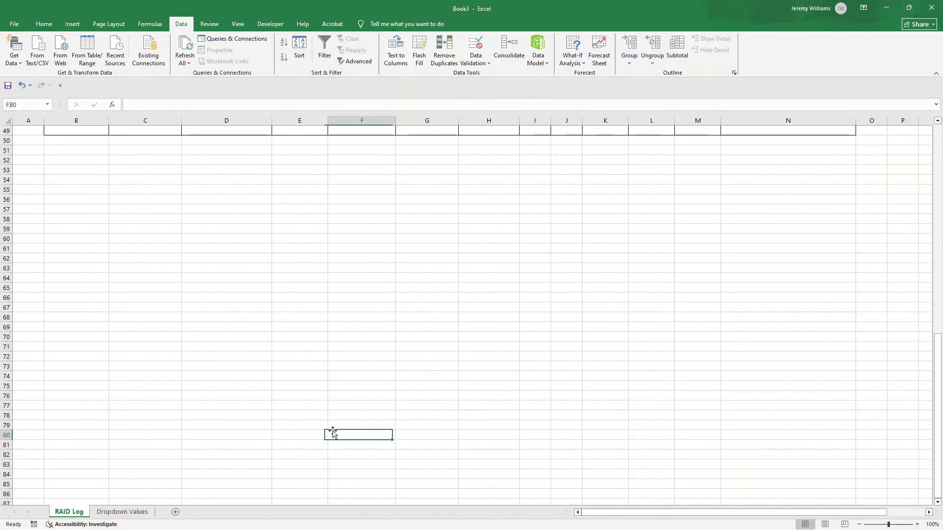
{"action": "left_click", "coordinate": [320, 435]}
{"action": "scroll", "coordinate": [295, 344], "scroll_direction": "up", "scroll_amount": 3}
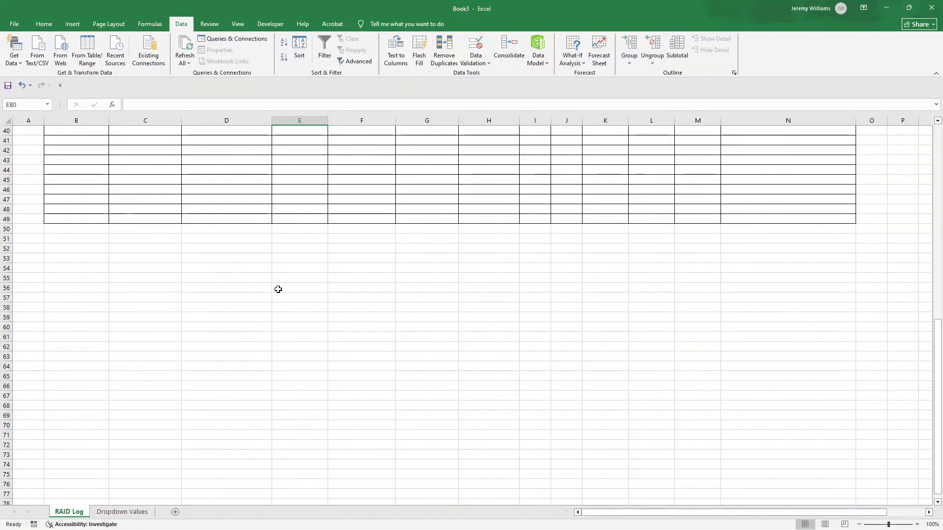
{"action": "scroll", "coordinate": [278, 289], "scroll_direction": "up", "scroll_amount": 13}
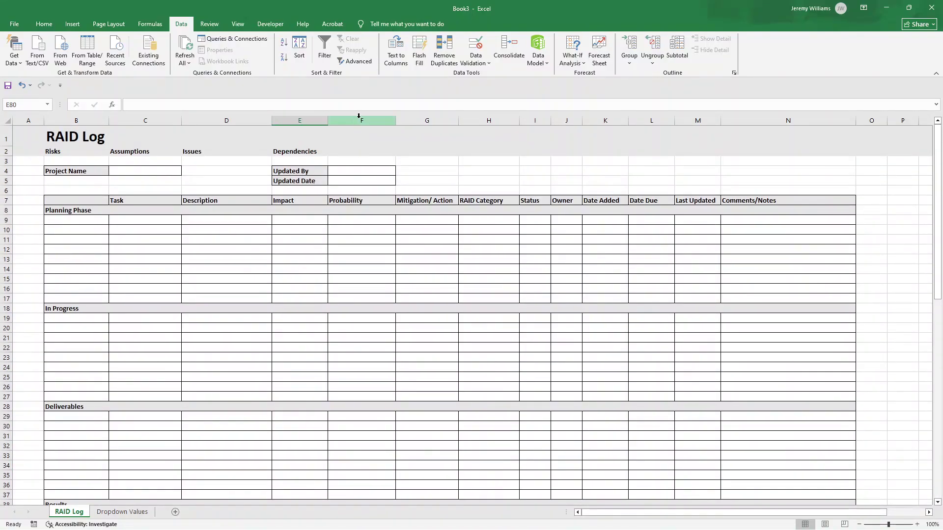
- Give column F a list dropdown sourced from 'Dropdown Values'!$F$3:$F$5
{"action": "left_click", "coordinate": [359, 120]}
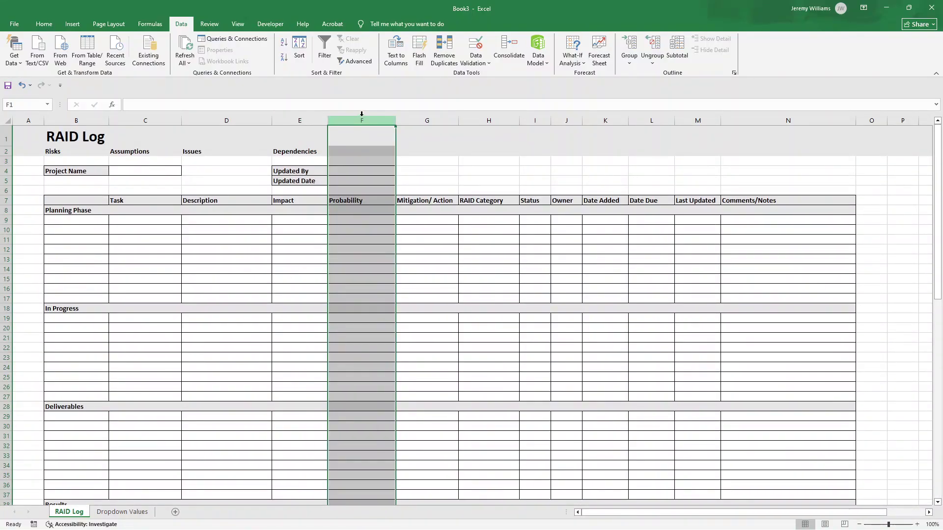
{"action": "left_click", "coordinate": [488, 63]}
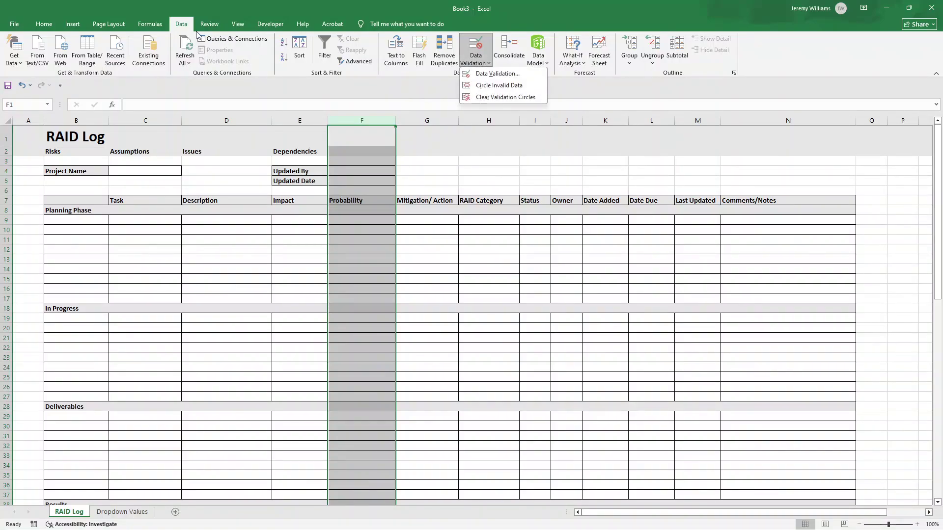
{"action": "left_click", "coordinate": [497, 73]}
{"action": "left_click", "coordinate": [709, 134]}
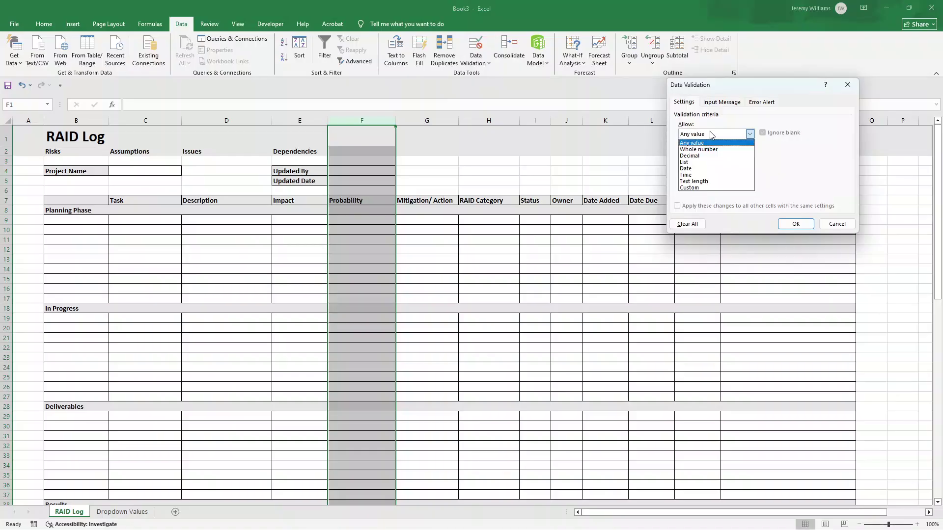
{"action": "left_click", "coordinate": [709, 161]}
{"action": "left_click", "coordinate": [715, 172]}
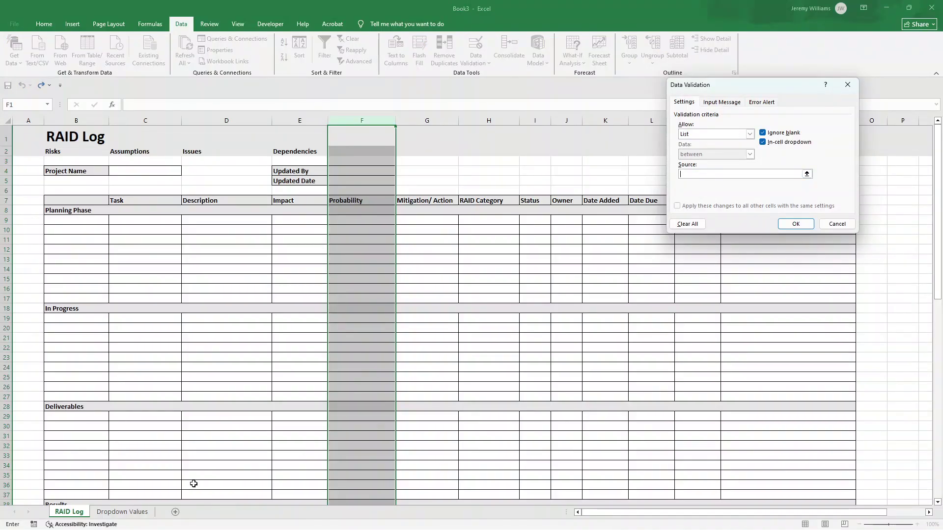
{"action": "left_click", "coordinate": [127, 513]}
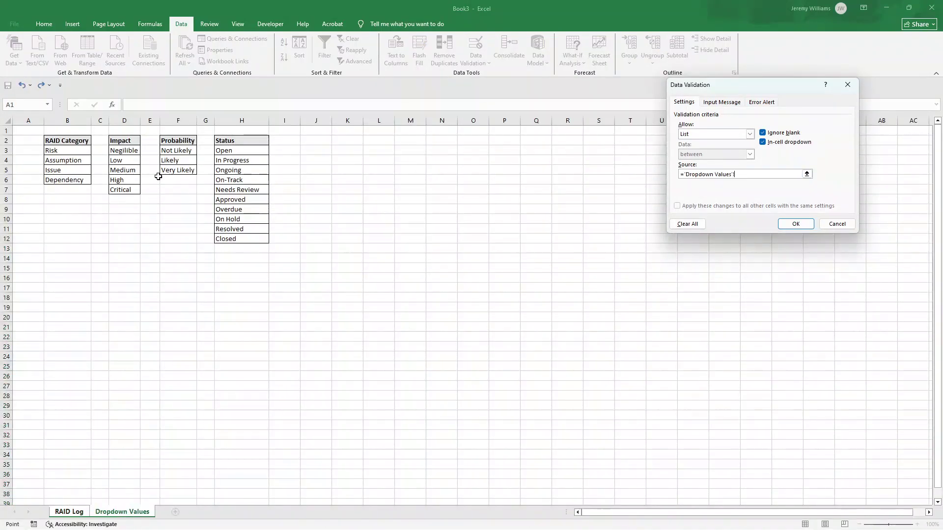
{"action": "left_click_drag", "start_coordinate": [172, 151], "coordinate": [184, 172]}
{"action": "left_click", "coordinate": [796, 225]}
- Reset cells F1:F7 to allow any value, removing their dropdown
{"action": "left_click", "coordinate": [366, 140]}
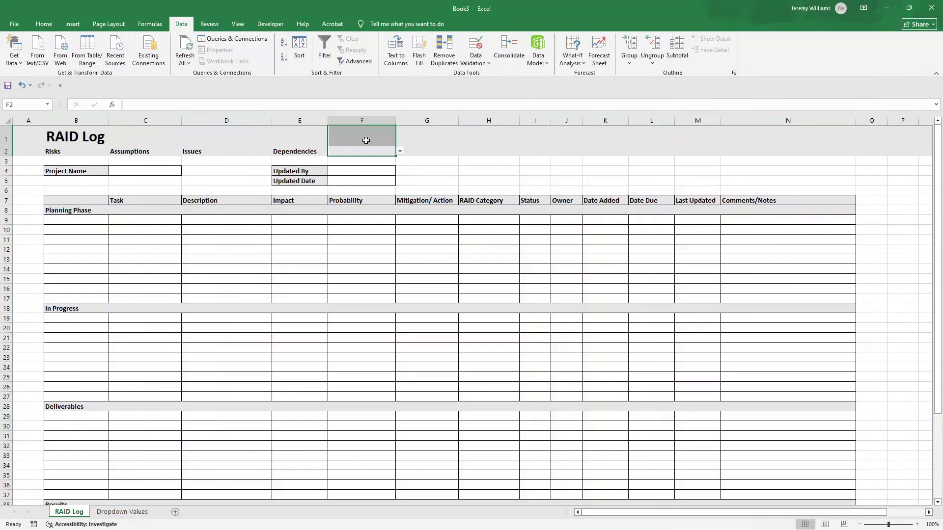
{"action": "left_click_drag", "start_coordinate": [366, 141], "coordinate": [363, 202]}
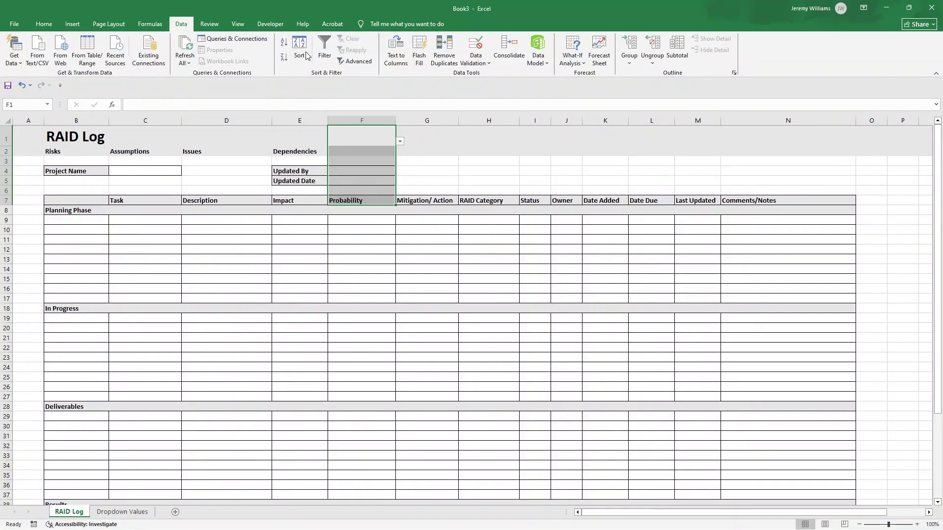
{"action": "left_click", "coordinate": [476, 47]}
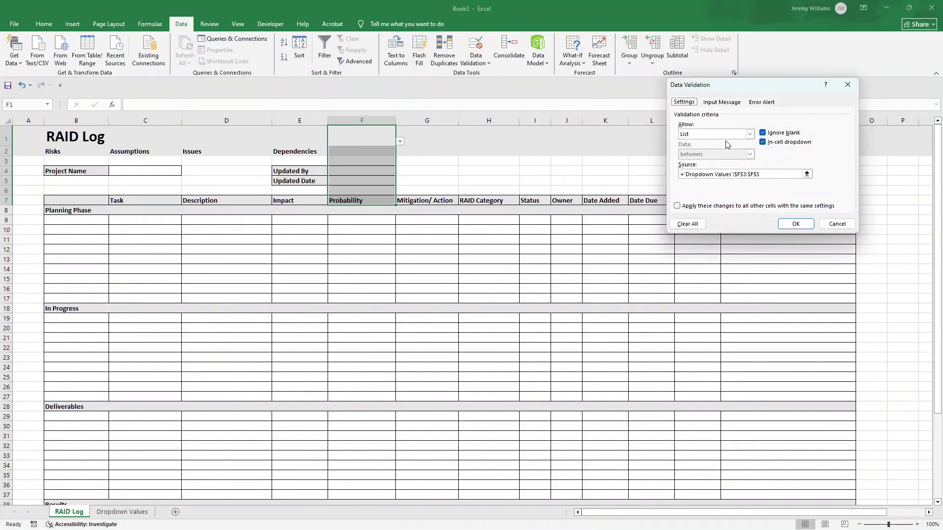
{"action": "left_click", "coordinate": [726, 135]}
{"action": "left_click", "coordinate": [697, 143]}
{"action": "left_click", "coordinate": [796, 224]}
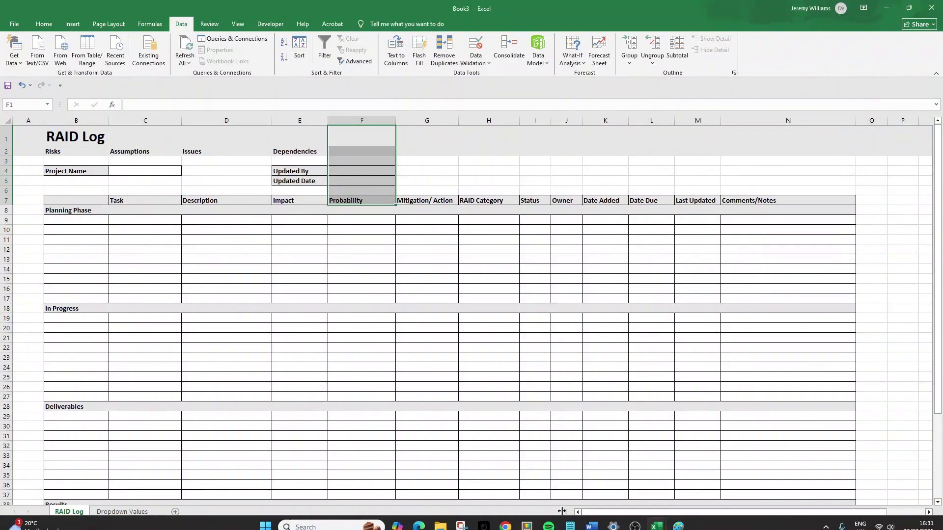
- On the template workbook's Dropdowns sheet, bold the 'Dropdown Values' title in B2
{"action": "mouse_move", "coordinate": [656, 526]}
{"action": "left_click", "coordinate": [604, 464]}
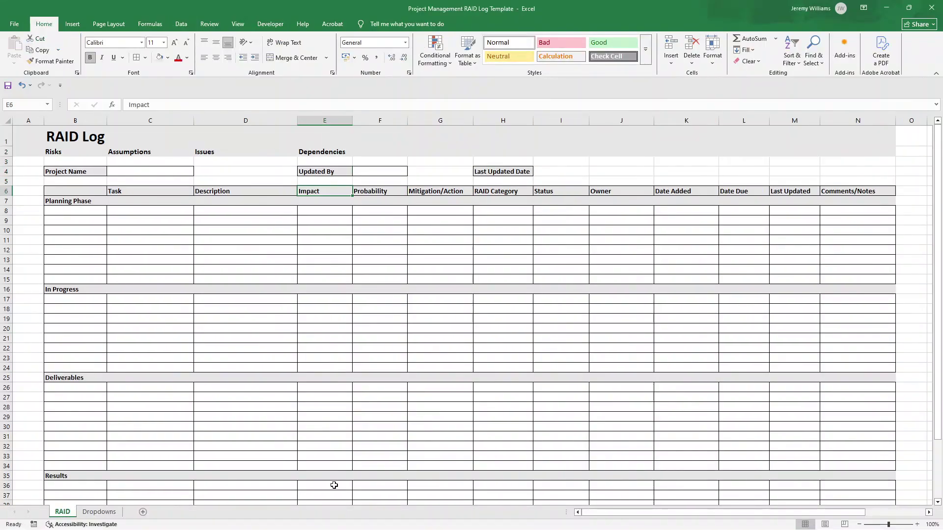
{"action": "left_click", "coordinate": [99, 512]}
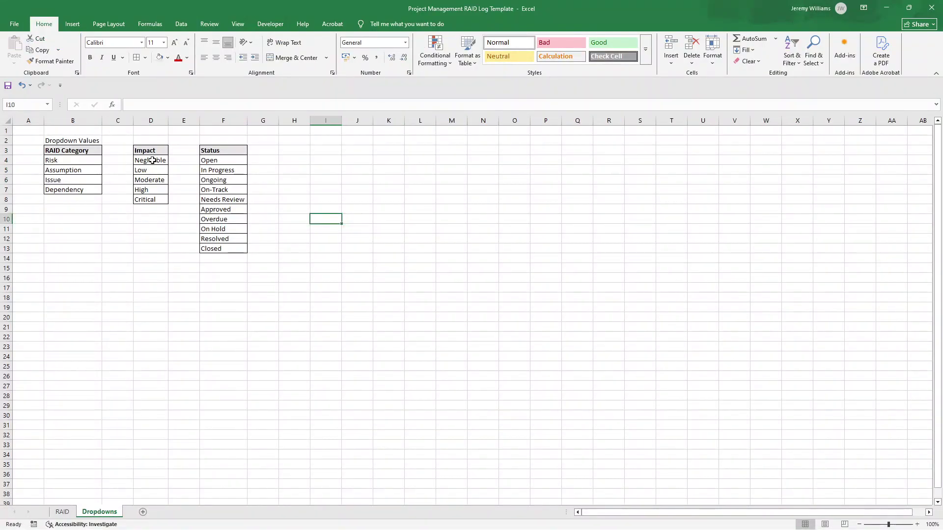
{"action": "left_click_drag", "start_coordinate": [153, 160], "coordinate": [152, 199]}
{"action": "left_click", "coordinate": [96, 141]}
{"action": "left_click", "coordinate": [91, 58]}
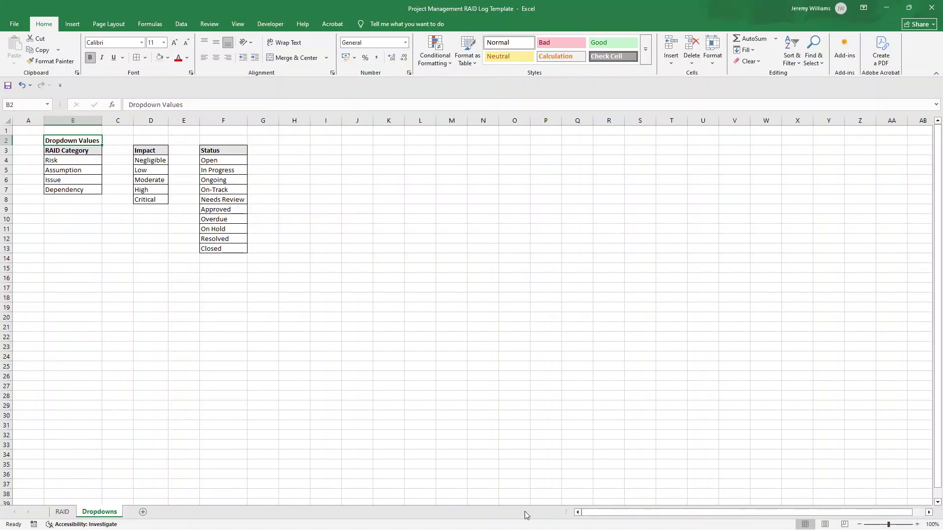
{"action": "mouse_move", "coordinate": [573, 514]}
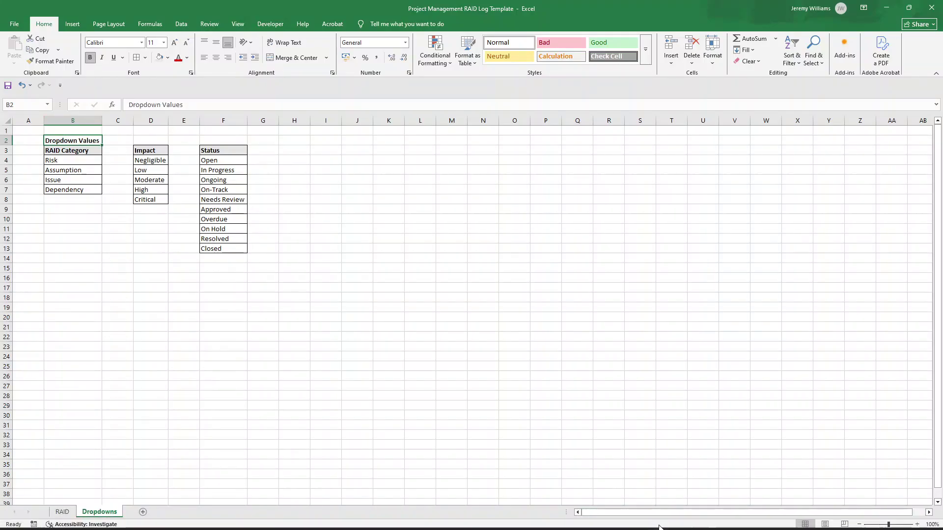
- Back in Book3, give column H a list dropdown sourced from 'Dropdown Values'!$B$3:$B$6
{"action": "left_click", "coordinate": [666, 515]}
{"action": "left_click", "coordinate": [688, 491]}
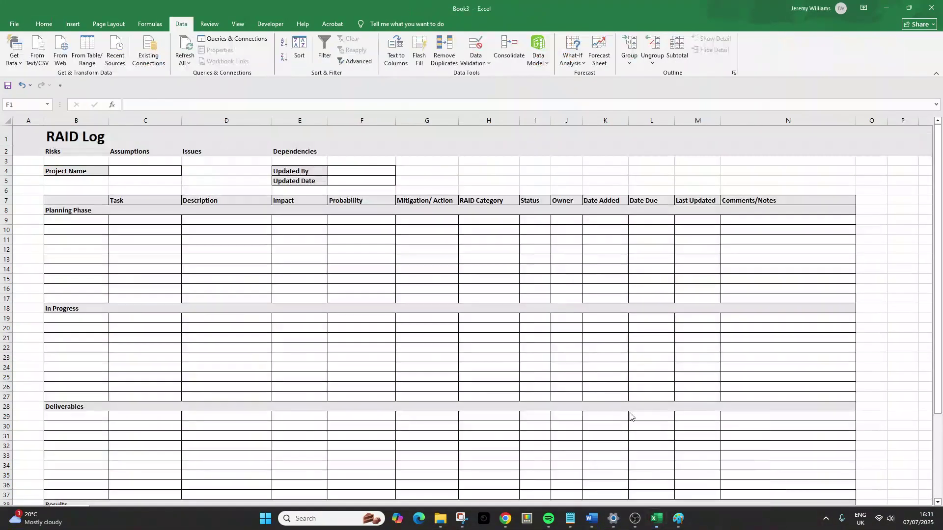
{"action": "left_click", "coordinate": [428, 210]}
{"action": "left_click", "coordinate": [469, 201]}
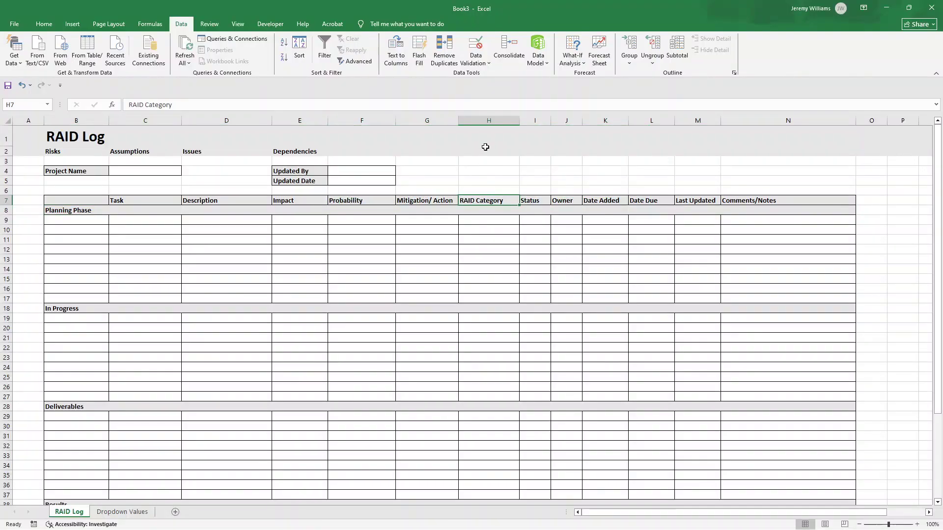
{"action": "left_click", "coordinate": [485, 121]}
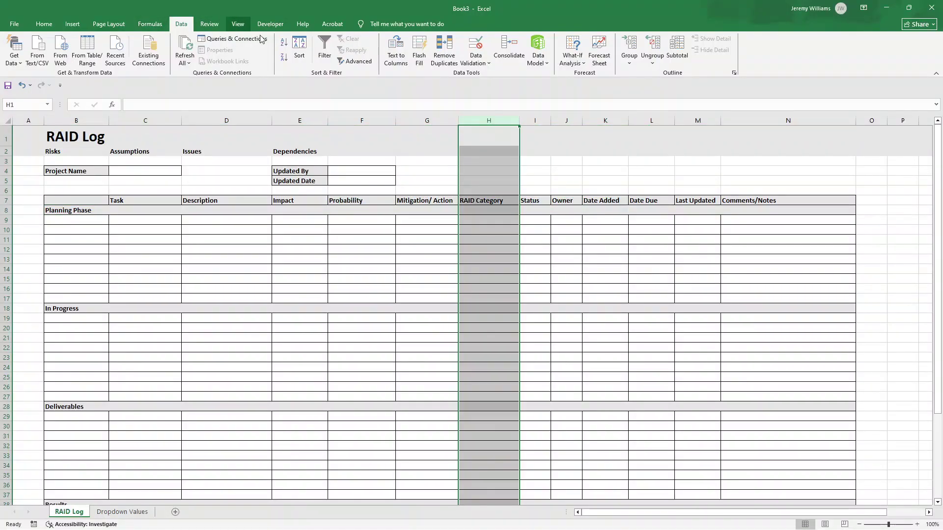
{"action": "left_click", "coordinate": [476, 61]}
{"action": "left_click", "coordinate": [494, 73]}
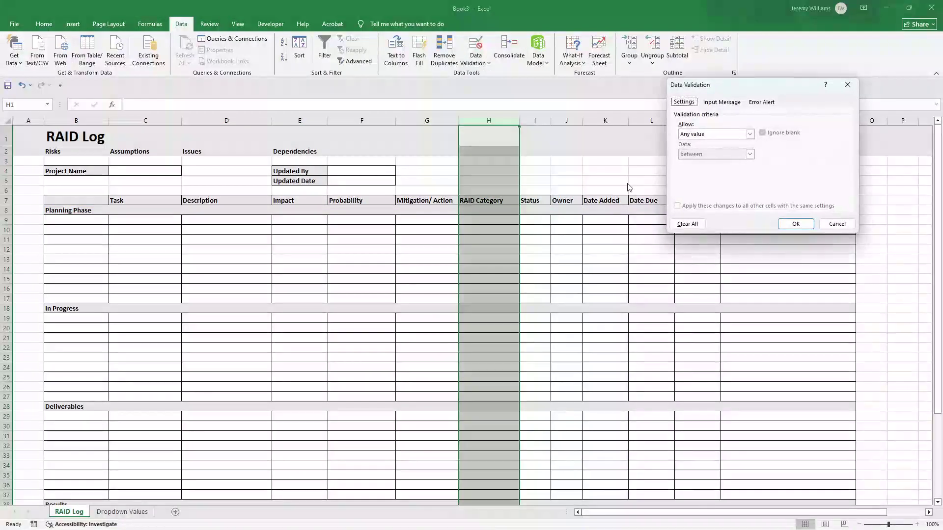
{"action": "left_click", "coordinate": [717, 134]}
{"action": "left_click", "coordinate": [707, 161]}
{"action": "left_click", "coordinate": [701, 172]}
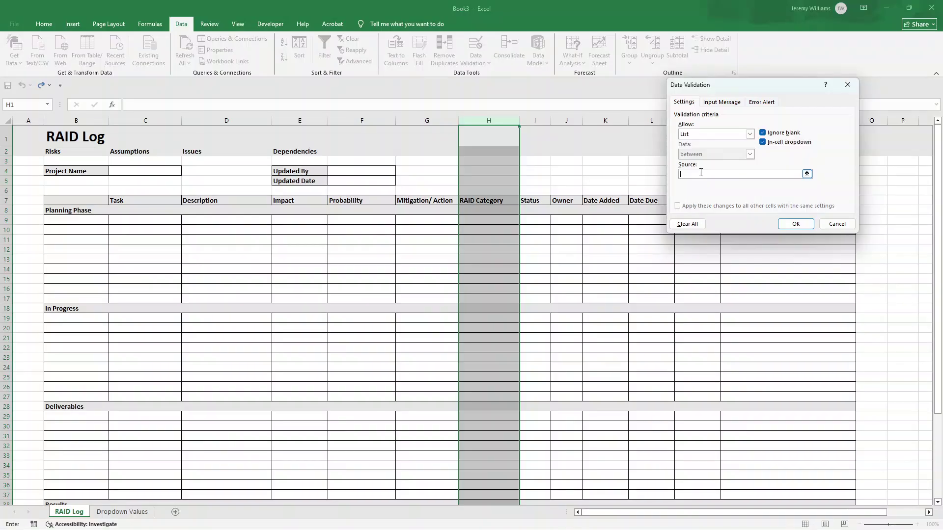
{"action": "mouse_move", "coordinate": [109, 516]}
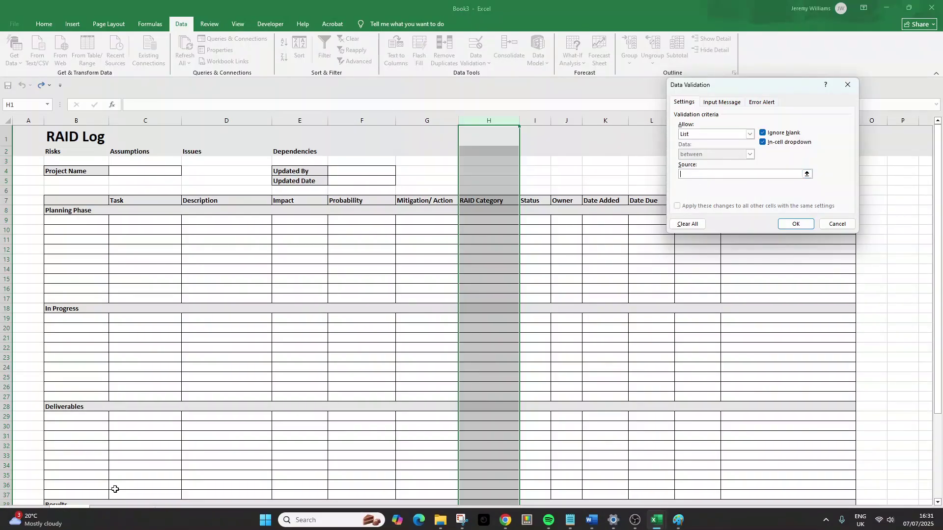
{"action": "left_click", "coordinate": [116, 504]}
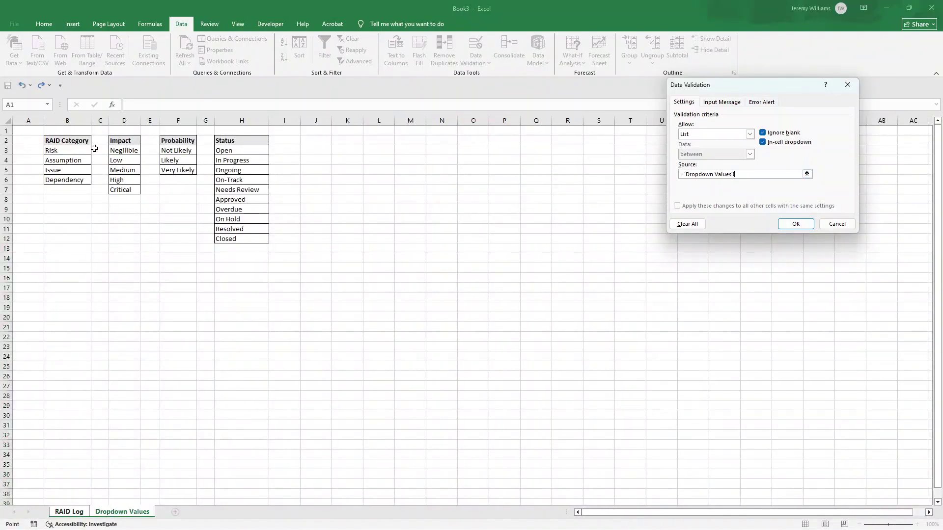
{"action": "left_click_drag", "start_coordinate": [86, 150], "coordinate": [84, 185]}
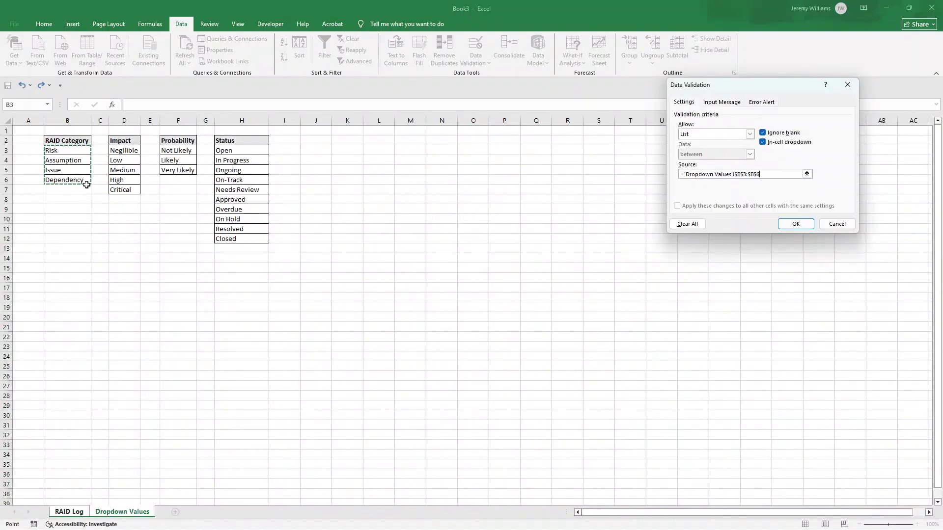
{"action": "left_click", "coordinate": [796, 224]}
- Set H1:H7 back to any value, then check the RAID Category dropdown on H11
{"action": "left_click_drag", "start_coordinate": [489, 138], "coordinate": [497, 203]}
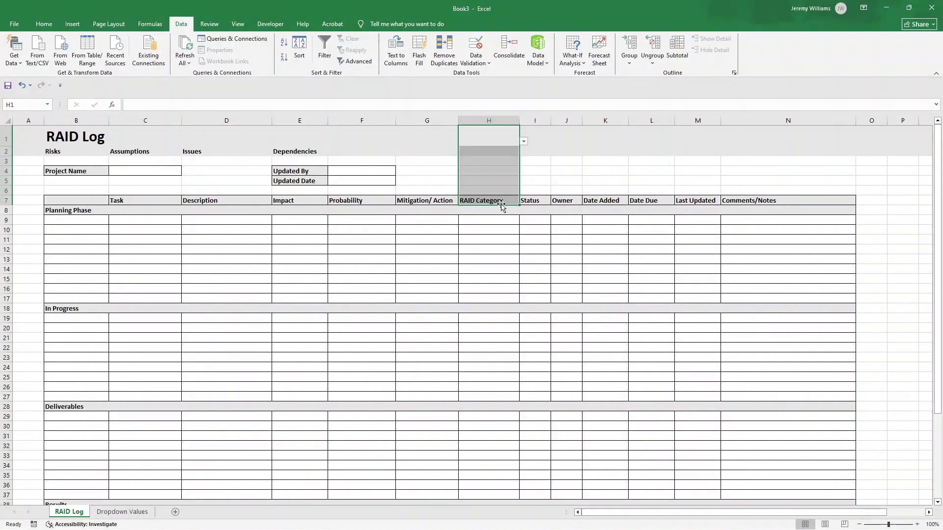
{"action": "left_click", "coordinate": [476, 59]}
{"action": "left_click", "coordinate": [487, 71]}
{"action": "left_click", "coordinate": [726, 134]}
{"action": "left_click", "coordinate": [707, 163]}
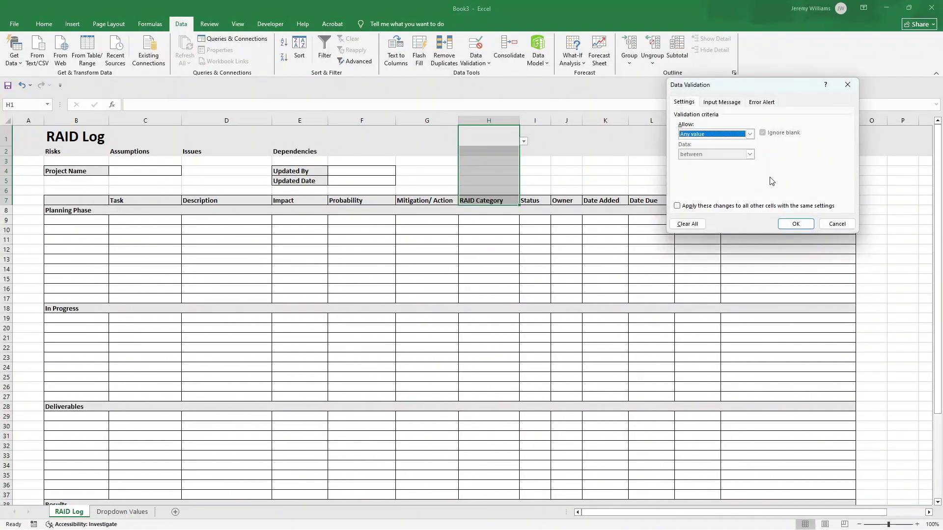
{"action": "left_click", "coordinate": [796, 224]}
{"action": "left_click", "coordinate": [493, 220]}
{"action": "left_click", "coordinate": [496, 238]}
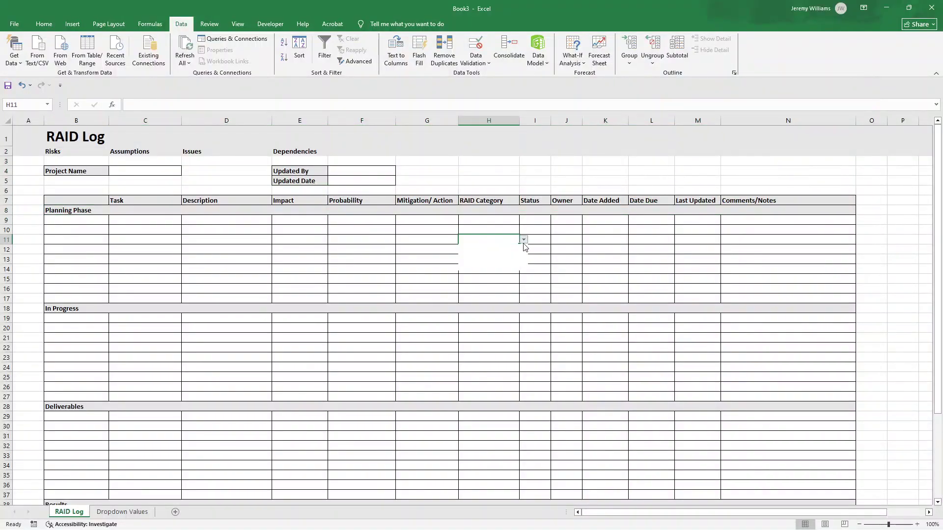
{"action": "left_click", "coordinate": [523, 239]}
- Widen Status column I and give it a list dropdown from 'Dropdown Values'!$H$3:$H$12
{"action": "key", "text": "Escape"}
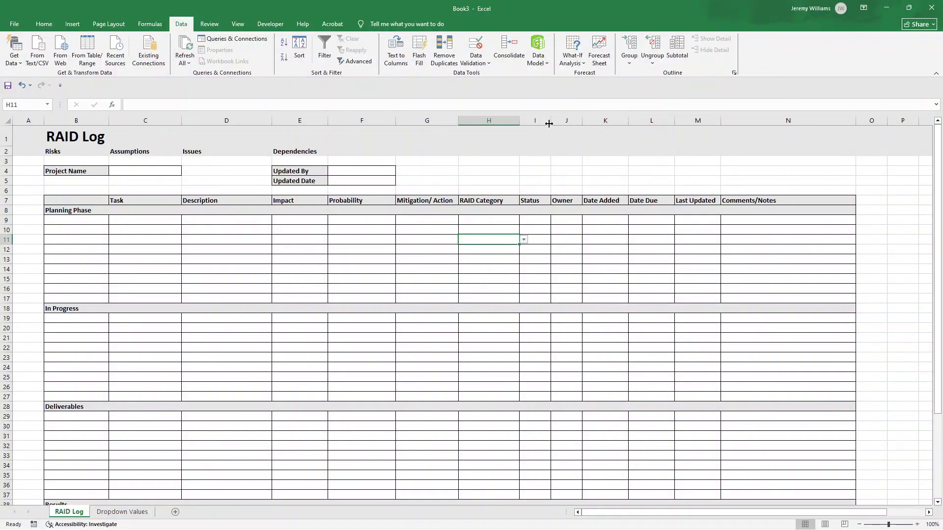
{"action": "left_click_drag", "start_coordinate": [549, 123], "coordinate": [588, 124]}
{"action": "left_click", "coordinate": [559, 116]}
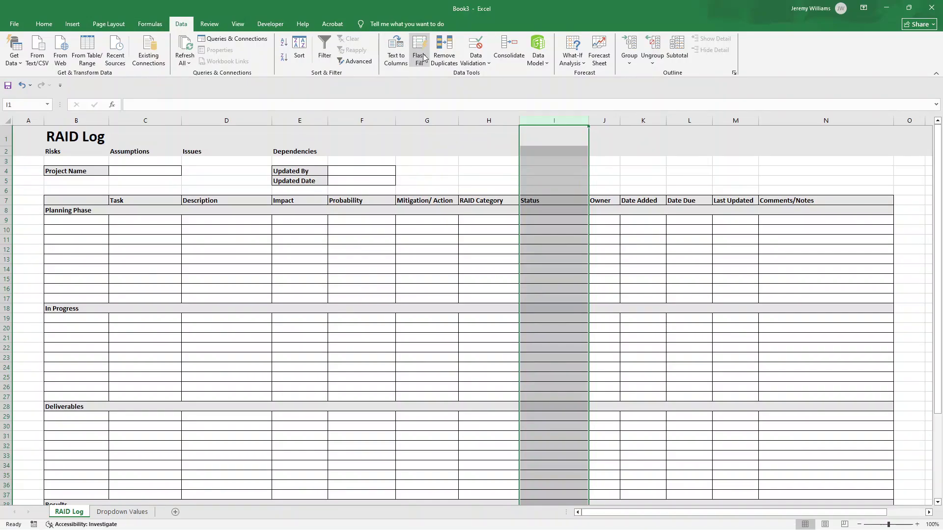
{"action": "left_click", "coordinate": [475, 62]}
{"action": "left_click", "coordinate": [484, 76]}
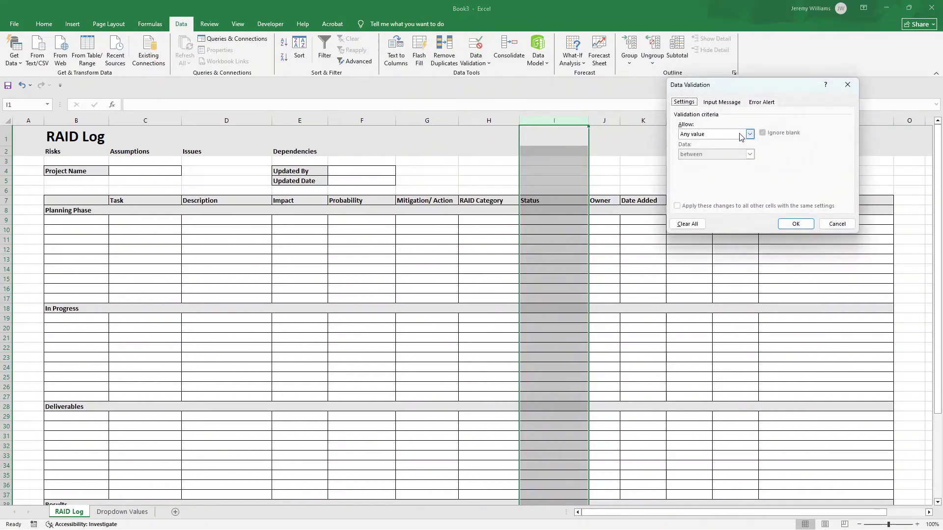
{"action": "left_click", "coordinate": [742, 137]}
{"action": "left_click", "coordinate": [721, 165]}
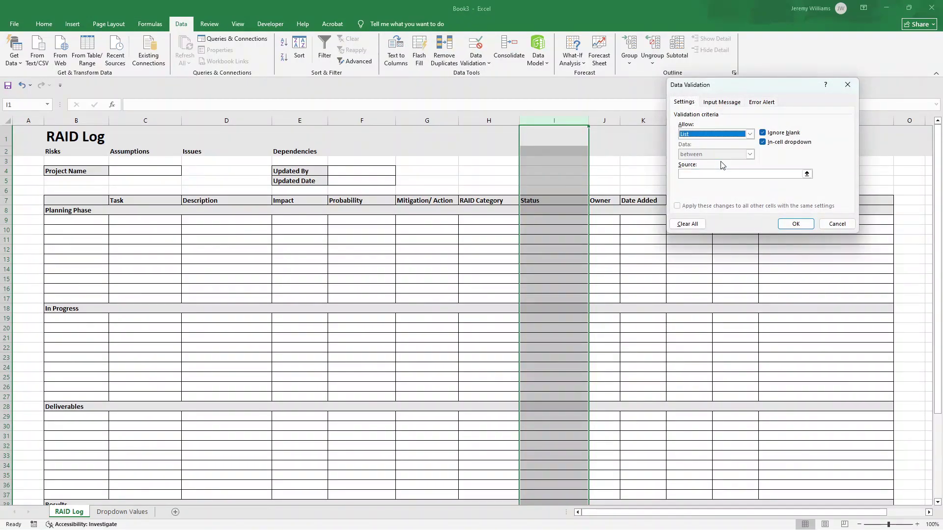
{"action": "left_click", "coordinate": [704, 175]}
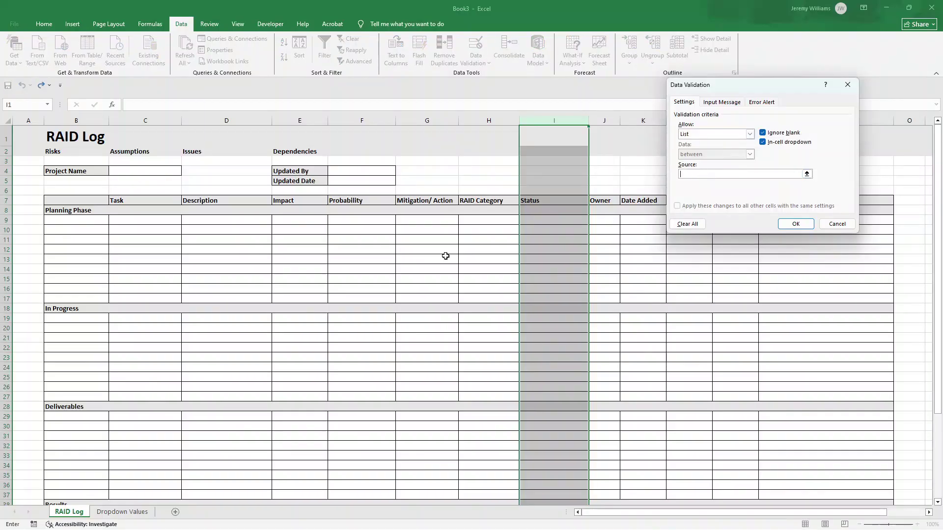
{"action": "left_click", "coordinate": [140, 511]}
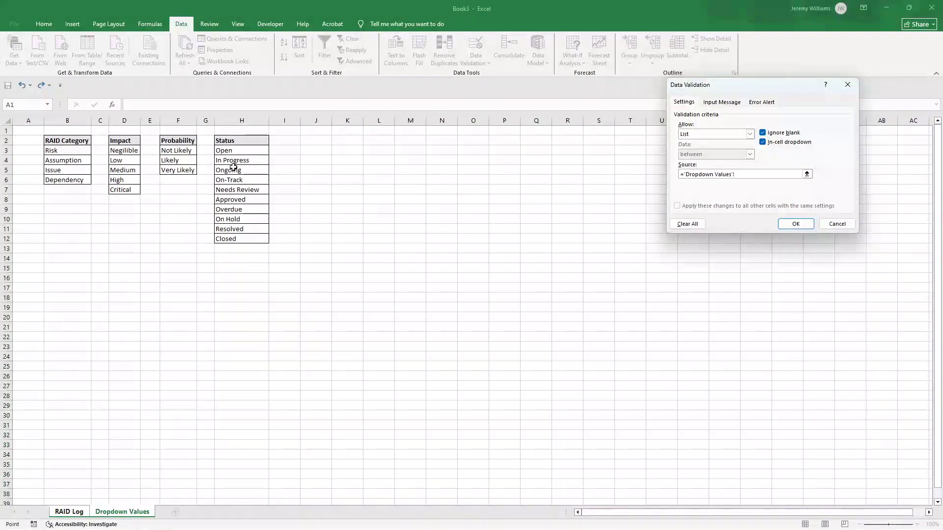
{"action": "left_click_drag", "start_coordinate": [231, 150], "coordinate": [244, 238]}
{"action": "left_click", "coordinate": [799, 224]}
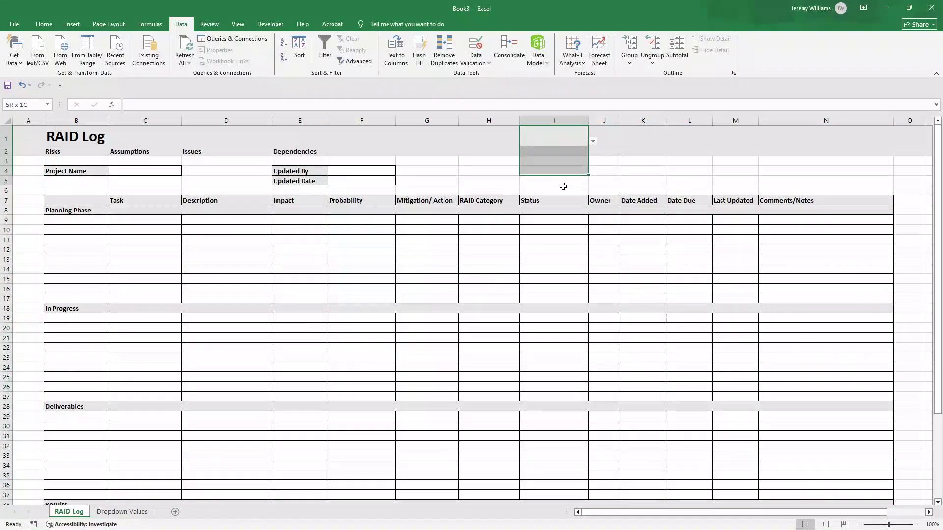
- Reset cells I1:I7 to allow any value, removing their dropdown
{"action": "left_click_drag", "start_coordinate": [564, 187], "coordinate": [557, 197]}
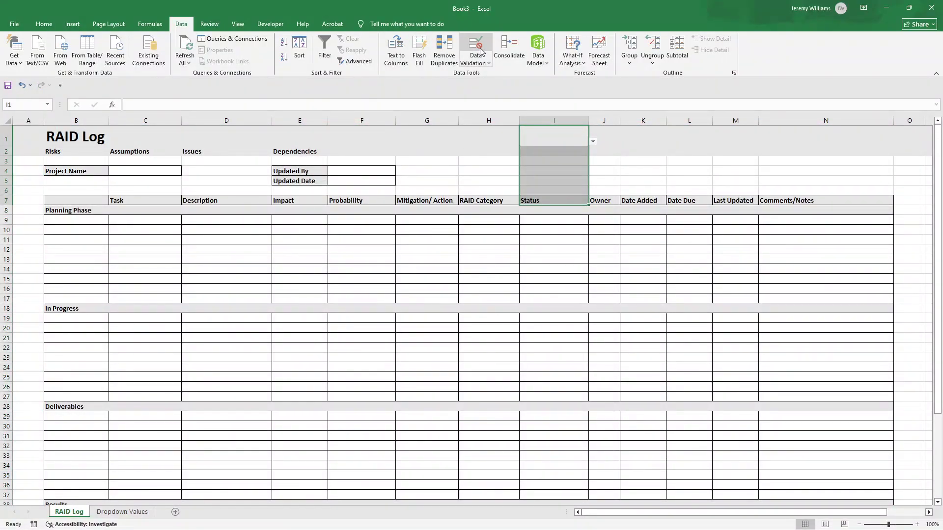
{"action": "left_click", "coordinate": [476, 47]}
{"action": "left_click", "coordinate": [698, 135]}
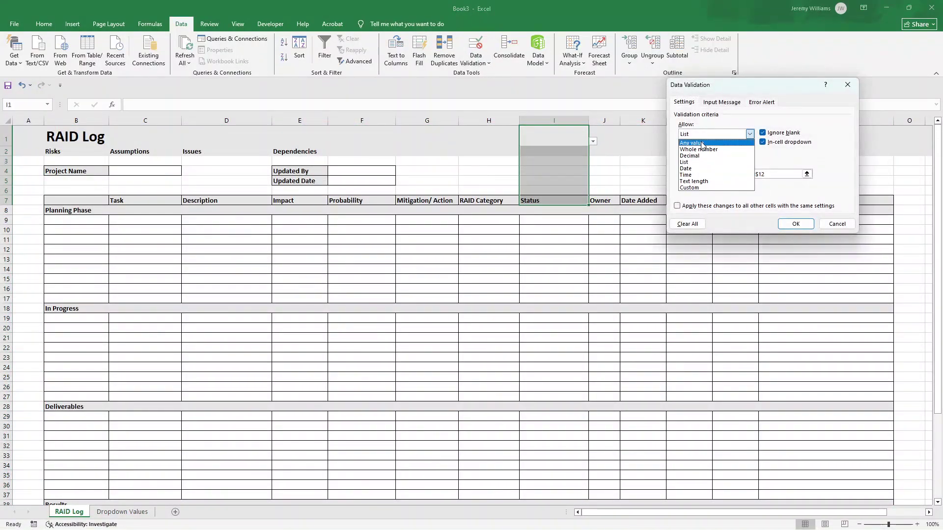
{"action": "left_click", "coordinate": [702, 143]}
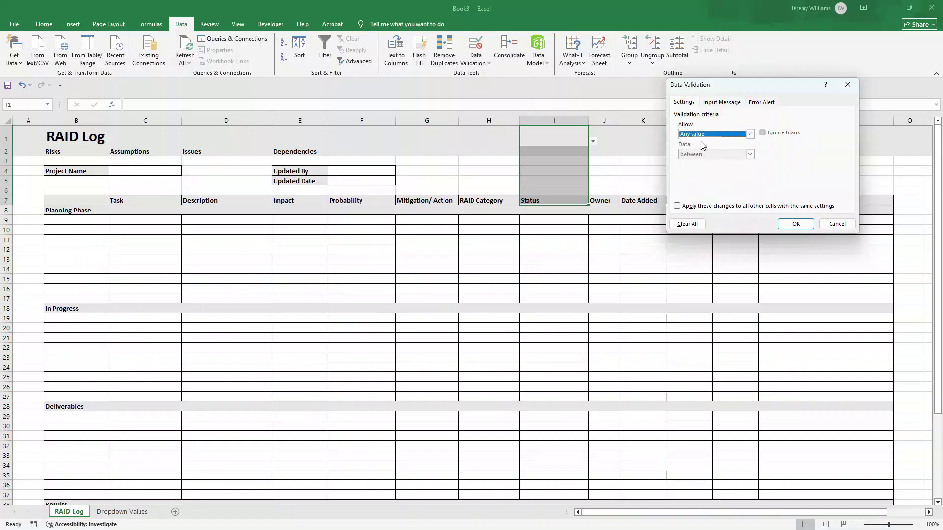
{"action": "left_click", "coordinate": [790, 223]}
{"action": "left_click", "coordinate": [562, 214]}
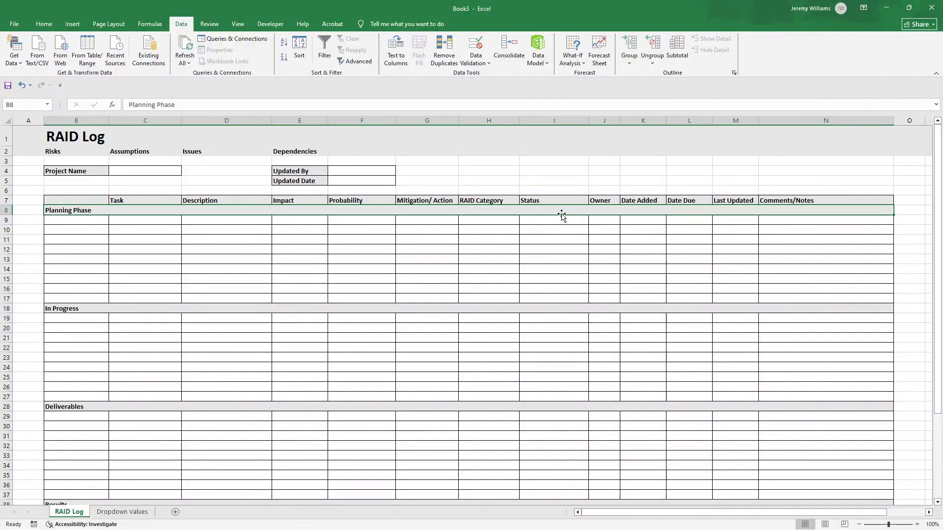
{"action": "left_click", "coordinate": [545, 221]}
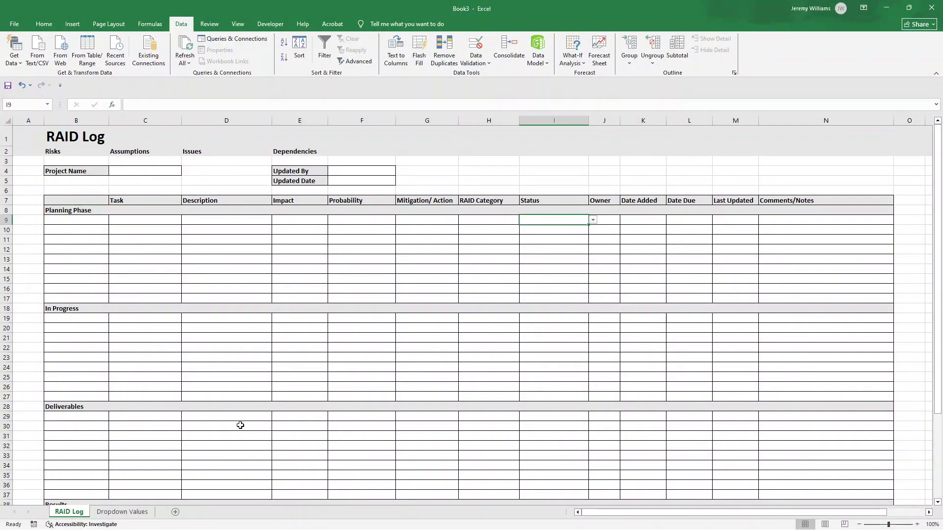
{"action": "left_click", "coordinate": [128, 512]}
{"action": "left_click", "coordinate": [133, 149]}
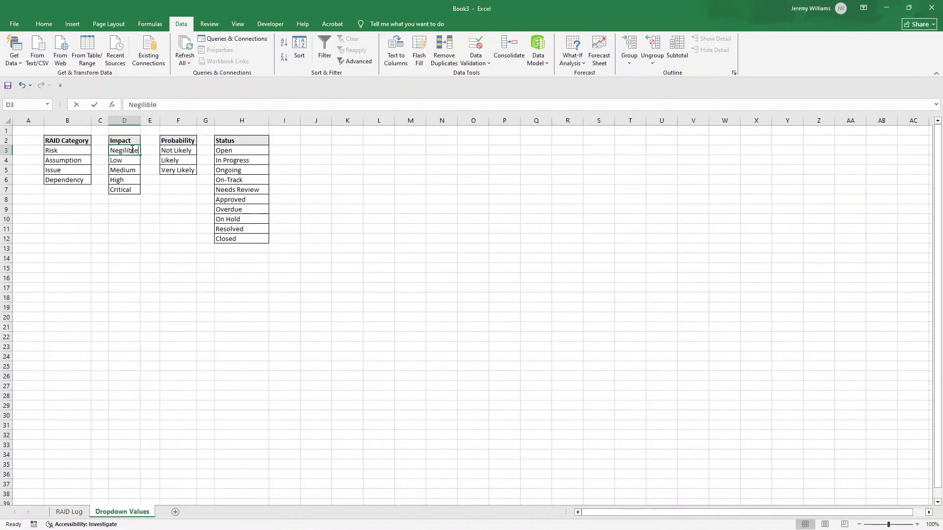
{"action": "double_click", "coordinate": [133, 150]}
{"action": "double_click", "coordinate": [133, 150]}
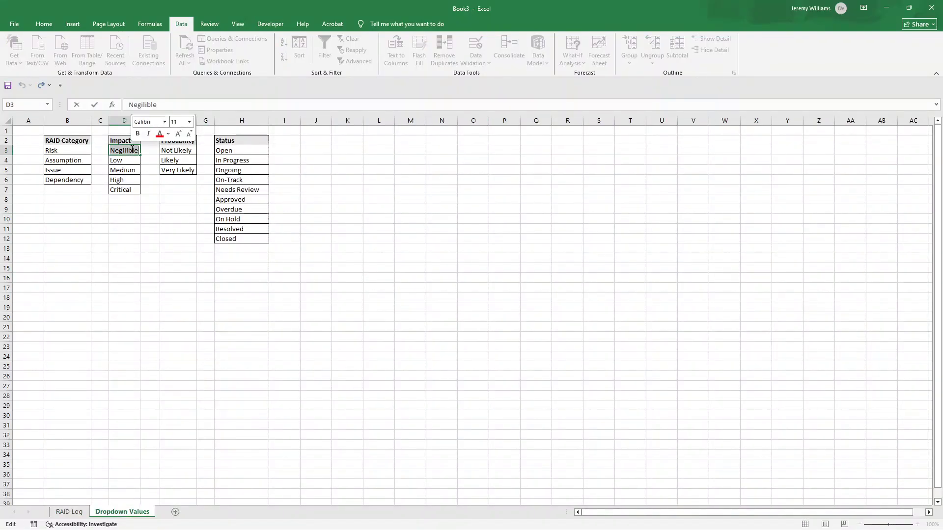
{"action": "left_click", "coordinate": [178, 151]}
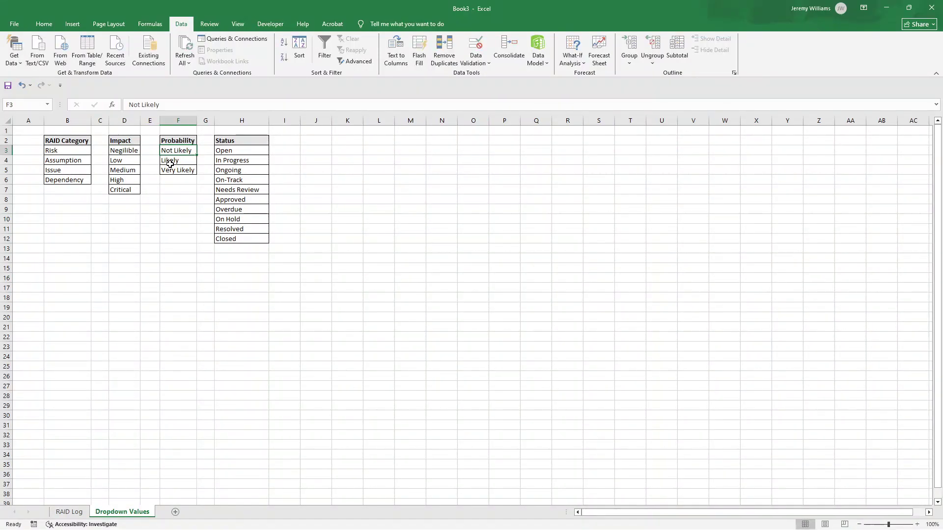
{"action": "left_click", "coordinate": [69, 512]}
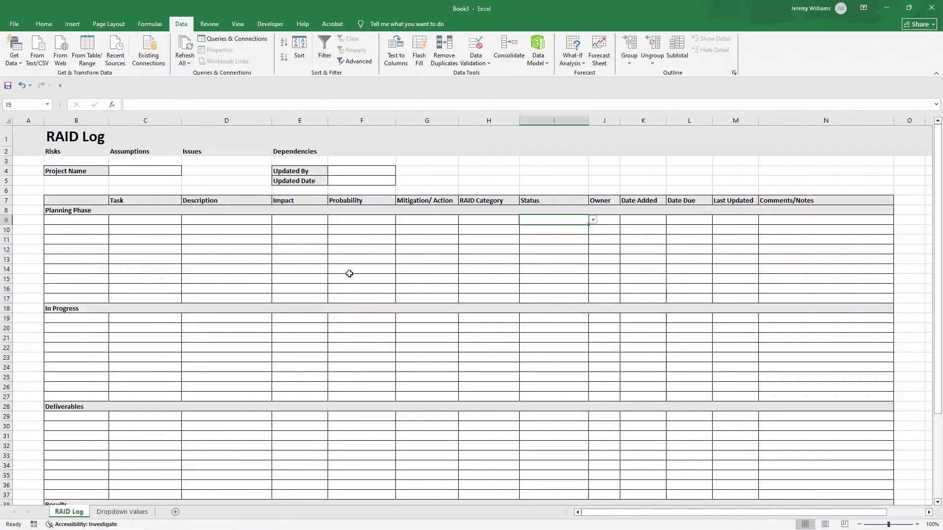
{"action": "left_click", "coordinate": [392, 240]}
{"action": "left_click", "coordinate": [396, 231]}
{"action": "left_click", "coordinate": [393, 229]}
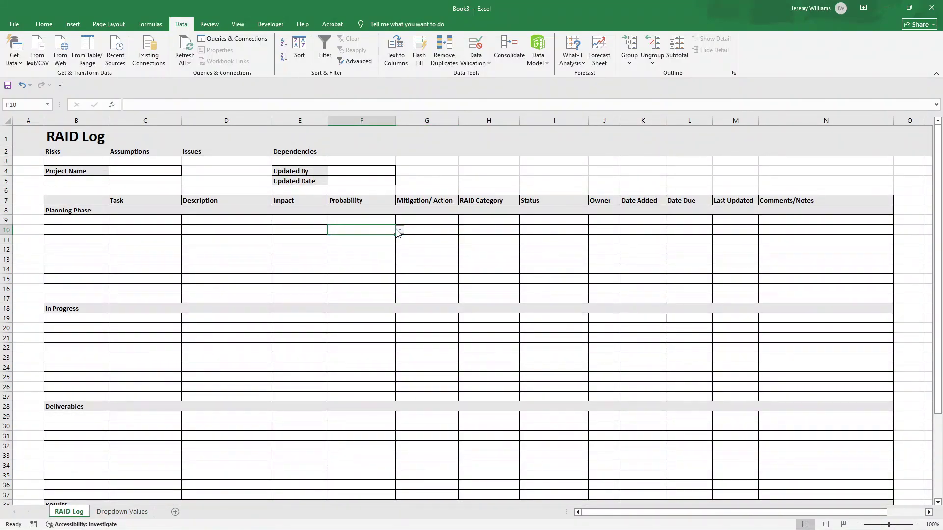
{"action": "left_click", "coordinate": [393, 220]}
{"action": "left_click", "coordinate": [392, 240]}
{"action": "left_click", "coordinate": [393, 249]}
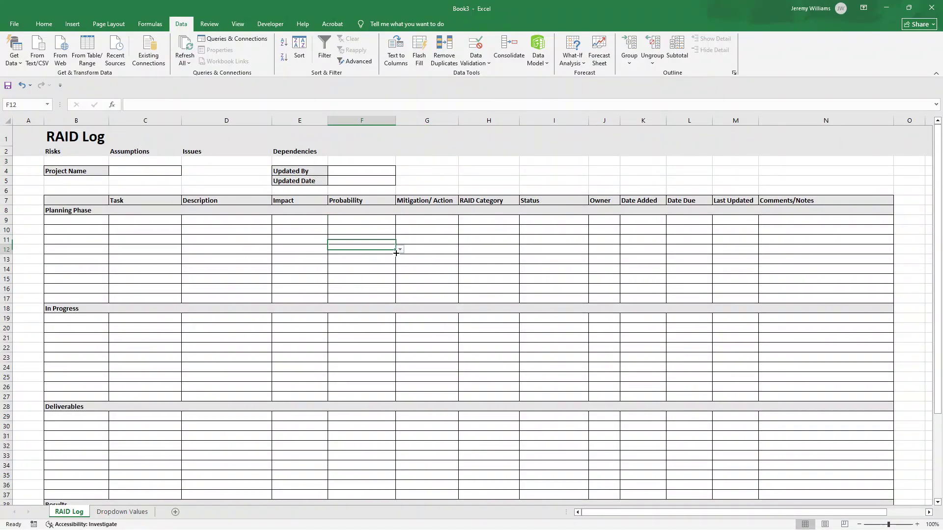
{"action": "left_click", "coordinate": [400, 249]}
{"action": "left_click", "coordinate": [369, 248]}
{"action": "left_click", "coordinate": [392, 220]}
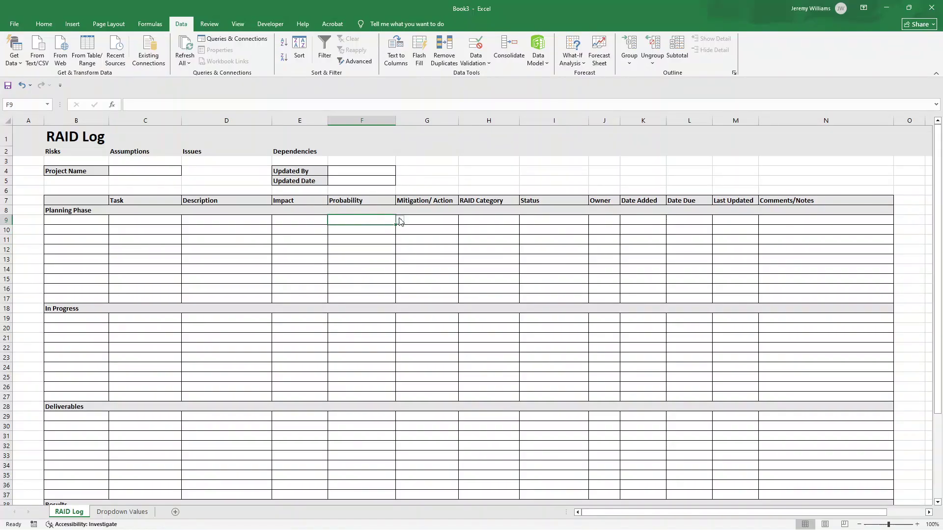
{"action": "left_click", "coordinate": [397, 220]}
{"action": "left_click", "coordinate": [393, 220]}
{"action": "left_click", "coordinate": [400, 220]}
{"action": "left_click", "coordinate": [400, 219]}
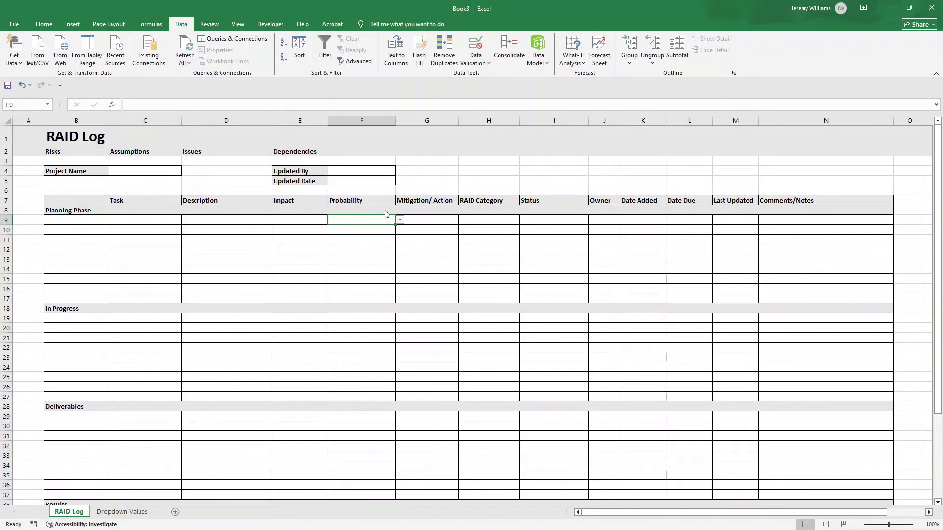